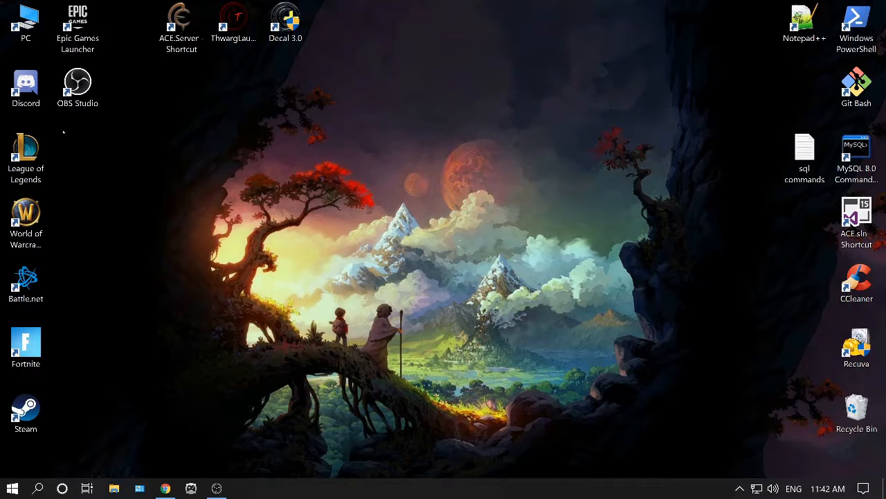
Open the browser in a new tab and search Google for gdlenhanced.
{"action": "left_click", "coordinate": [166, 488]}
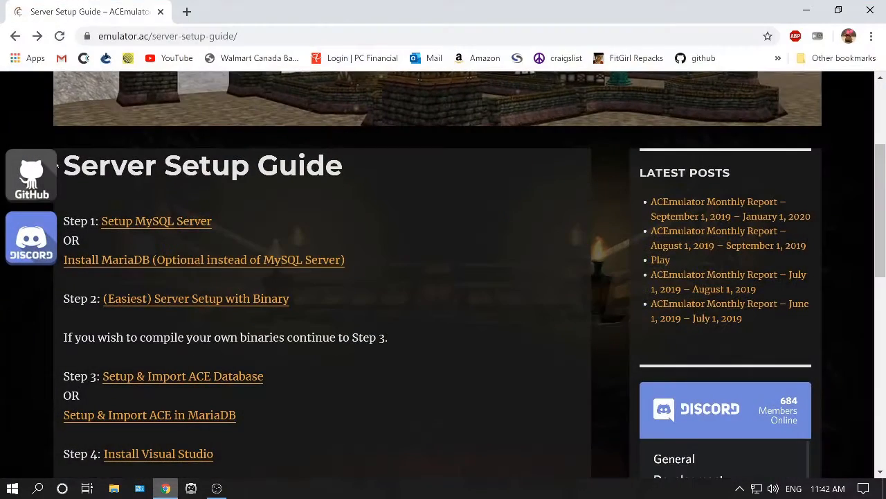
{"action": "left_click", "coordinate": [187, 11]}
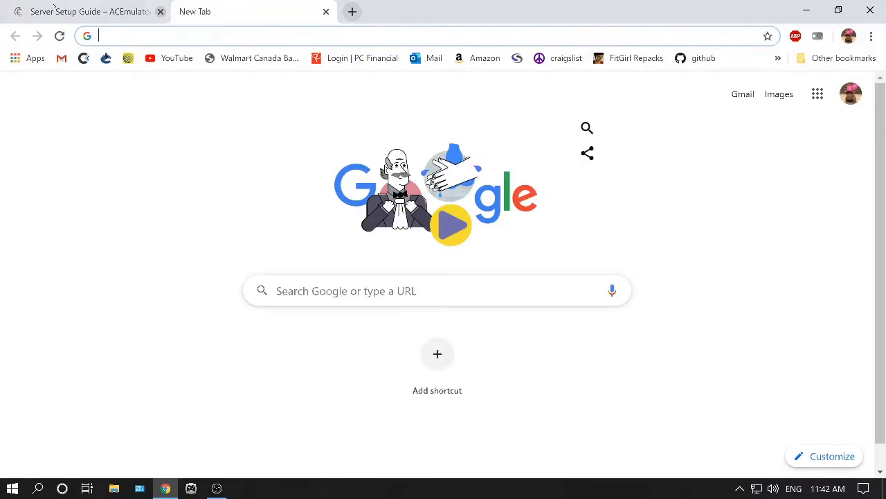
{"action": "type", "text": "gdle"}
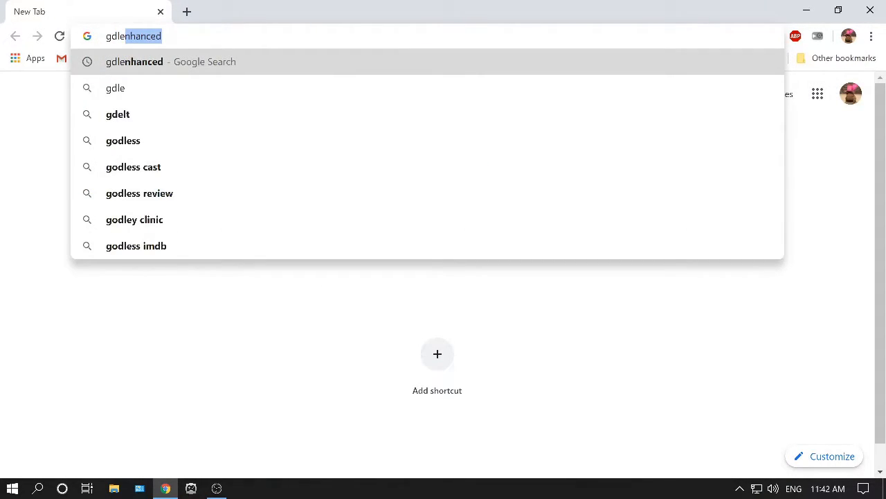
{"action": "left_click", "coordinate": [135, 69]}
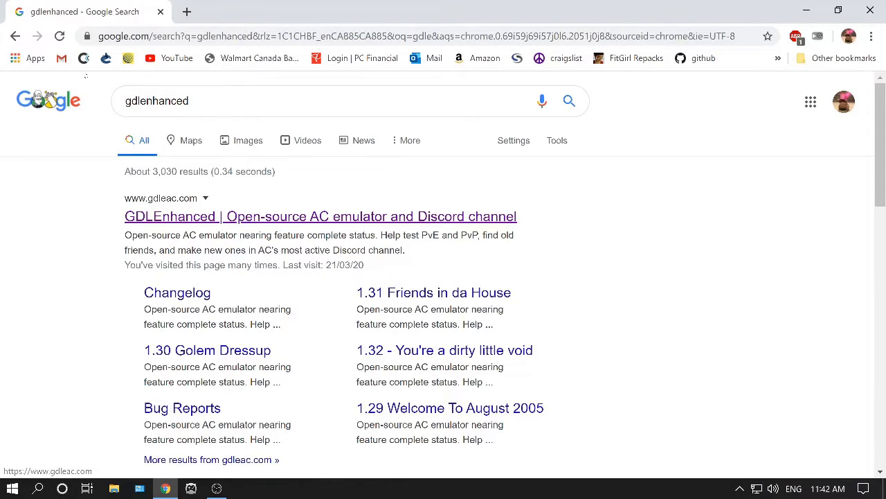
Open the GDLEnhanced site and read through its Installing instructions.
{"action": "left_click", "coordinate": [180, 216]}
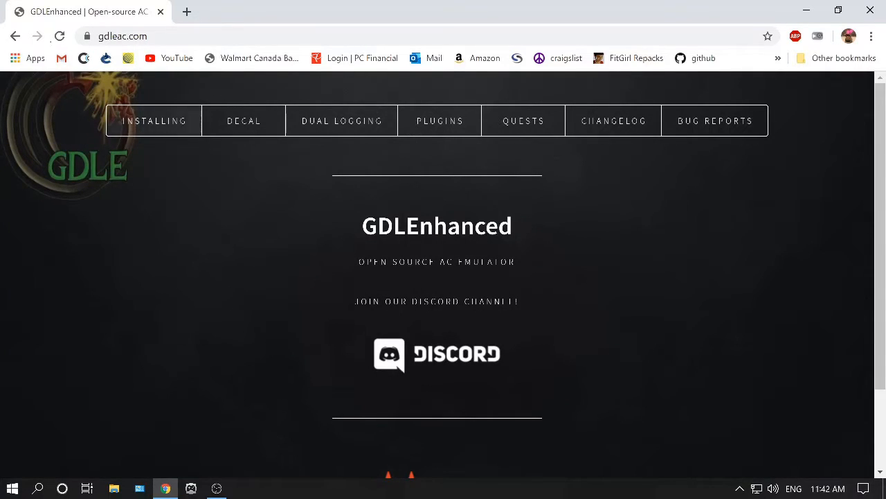
{"action": "left_click", "coordinate": [154, 120]}
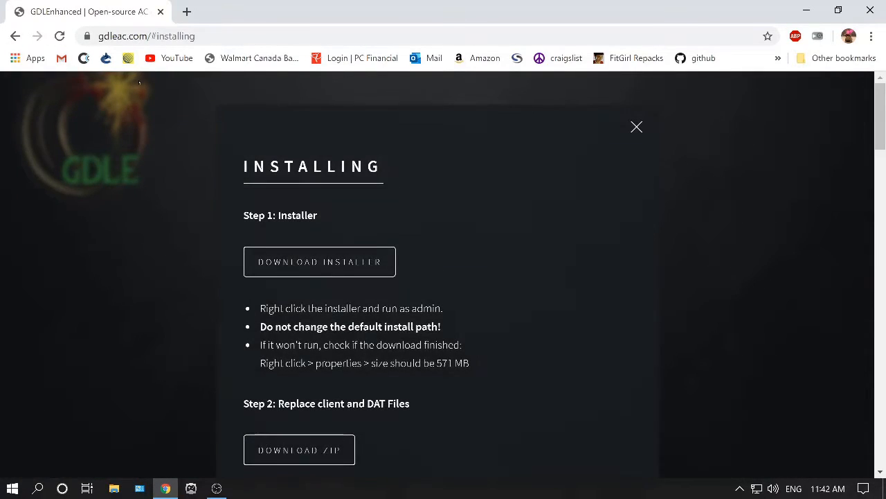
{"action": "scroll", "coordinate": [81, 71], "scroll_direction": "down", "scroll_amount": 1}
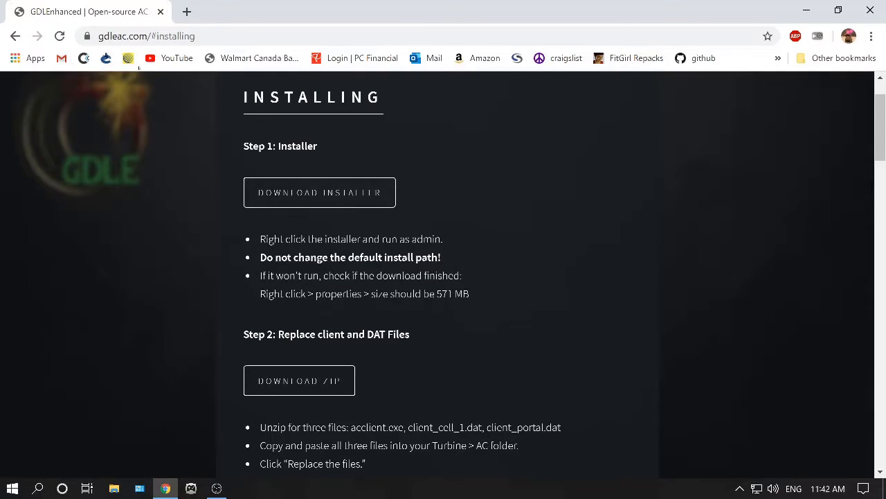
{"action": "scroll", "coordinate": [443, 277], "scroll_direction": "down", "scroll_amount": 1}
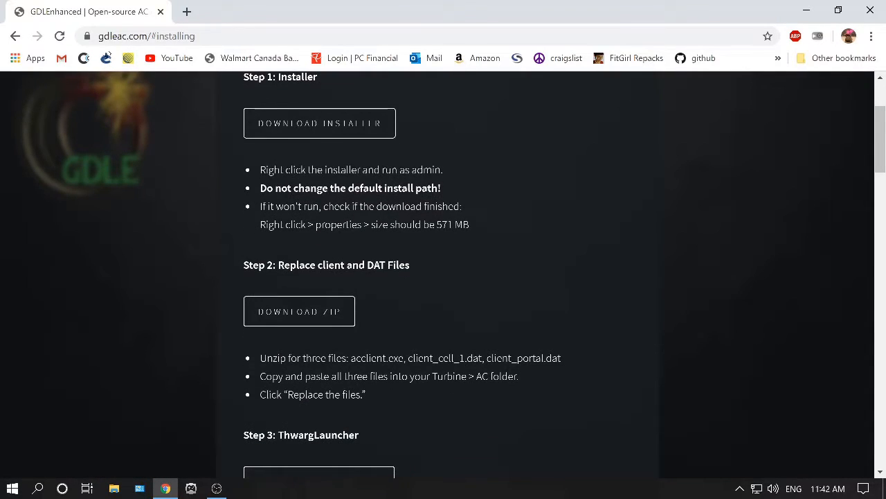
{"action": "scroll", "coordinate": [444, 277], "scroll_direction": "down", "scroll_amount": 1}
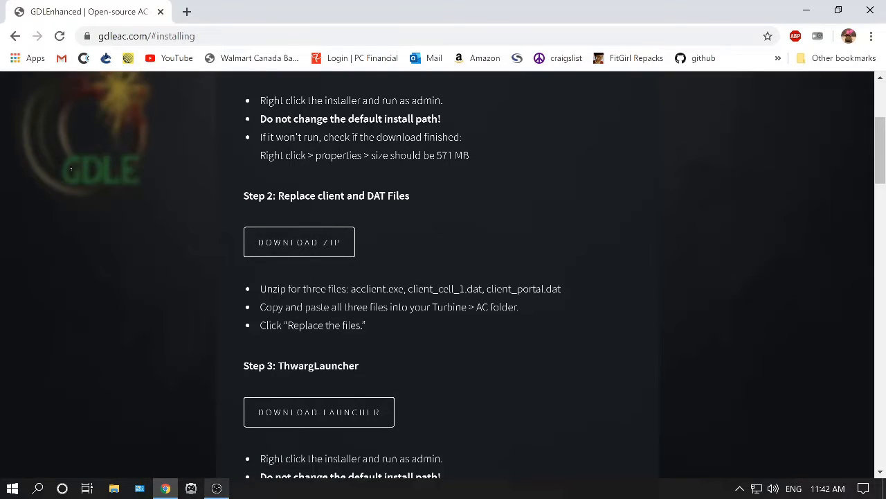
Browse to the Turbine > Asheron's Call folder on Local Disk (C:) in File Explorer, then close the window.
{"action": "left_click", "coordinate": [114, 488]}
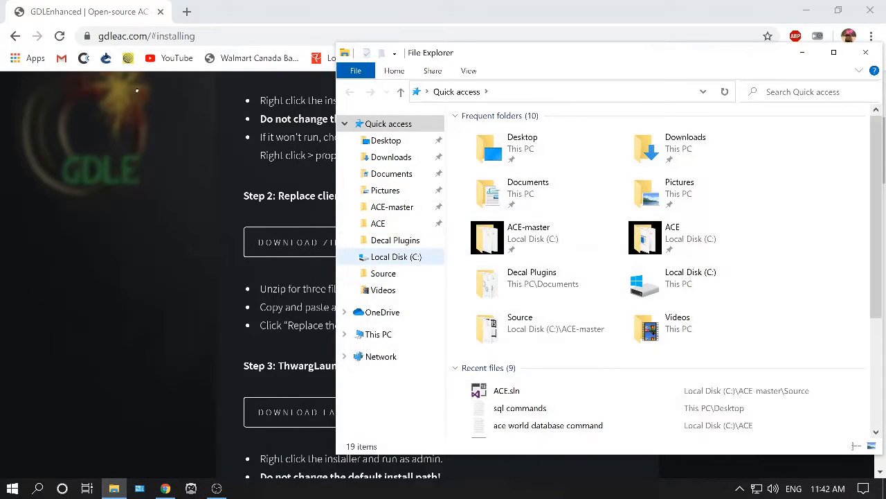
{"action": "left_click", "coordinate": [396, 256]}
{"action": "double_click", "coordinate": [487, 264]}
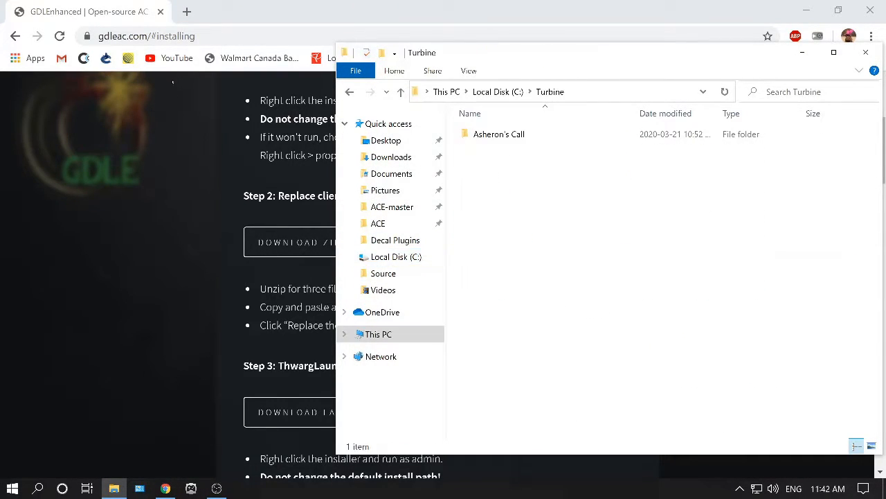
{"action": "double_click", "coordinate": [499, 134]}
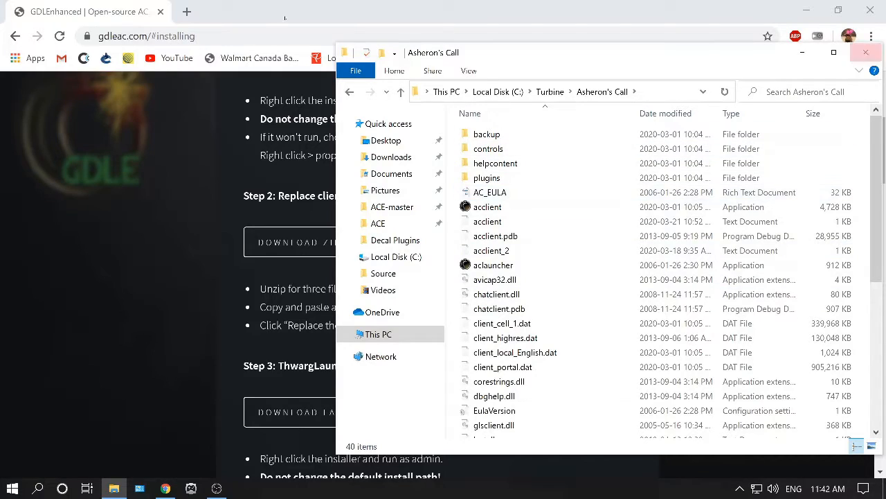
{"action": "left_click", "coordinate": [866, 52]}
Return to the search results and search Google for ace emulator instead.
{"action": "left_click", "coordinate": [15, 36]}
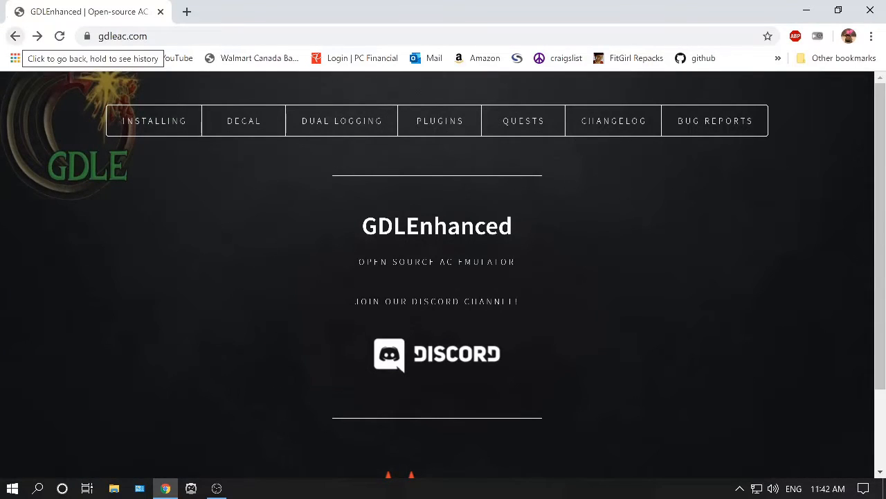
{"action": "left_click", "coordinate": [15, 36]}
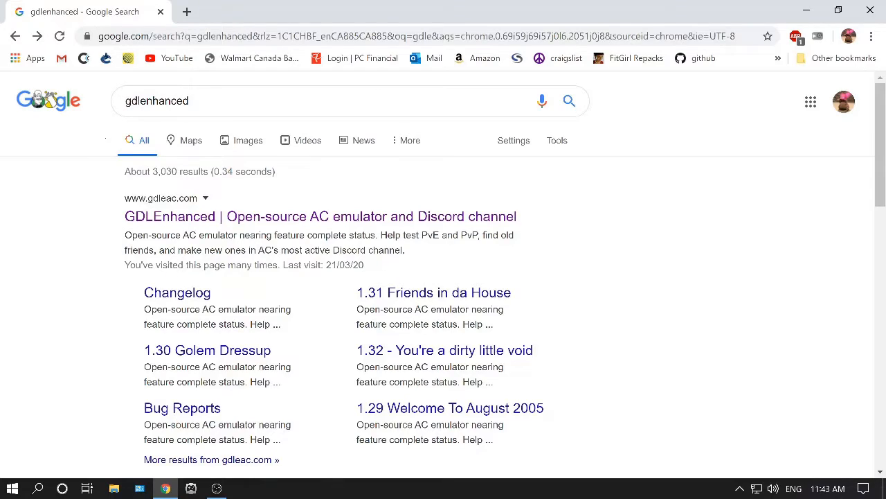
{"action": "left_click_drag", "start_coordinate": [201, 101], "coordinate": [69, 101]}
{"action": "type", "text": "ace emul"}
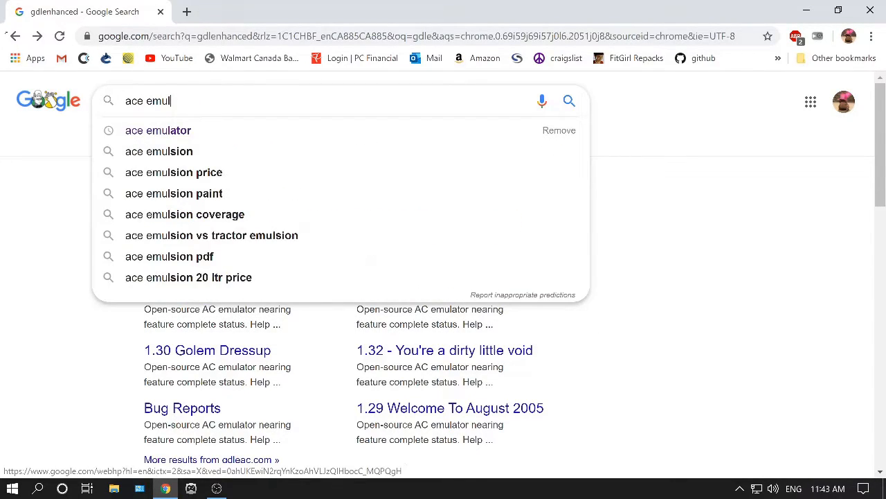
{"action": "type", "text": "ator"}
{"action": "key", "text": "Return"}
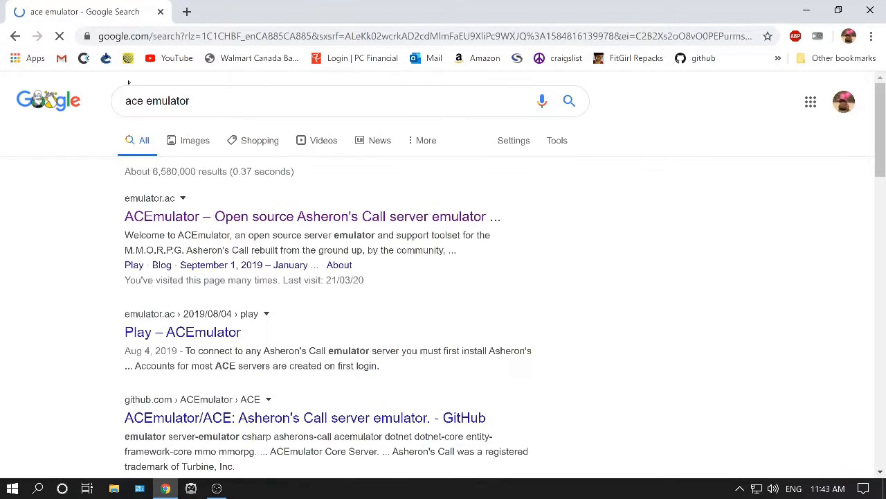
Open the ACEmulator site and navigate via its Server Setup Guide to the Setup MySQL Server page.
{"action": "left_click", "coordinate": [148, 216]}
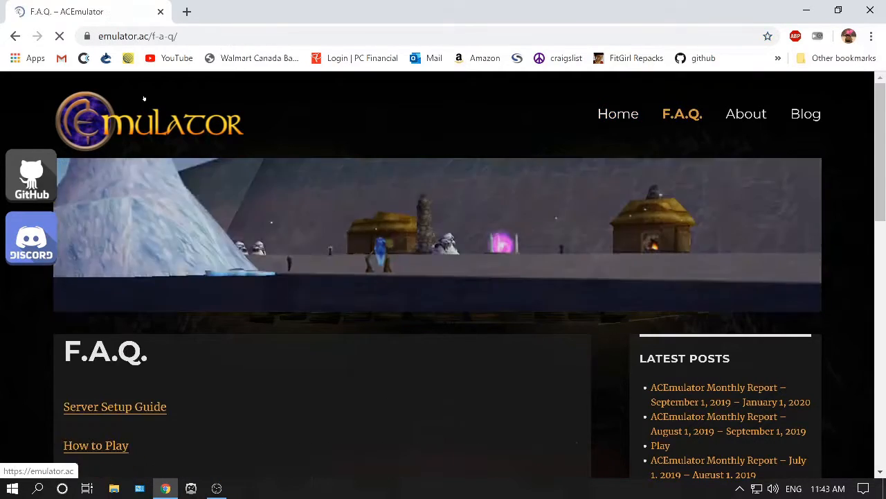
{"action": "scroll", "coordinate": [125, 116], "scroll_direction": "down", "scroll_amount": 2}
{"action": "left_click", "coordinate": [156, 269]}
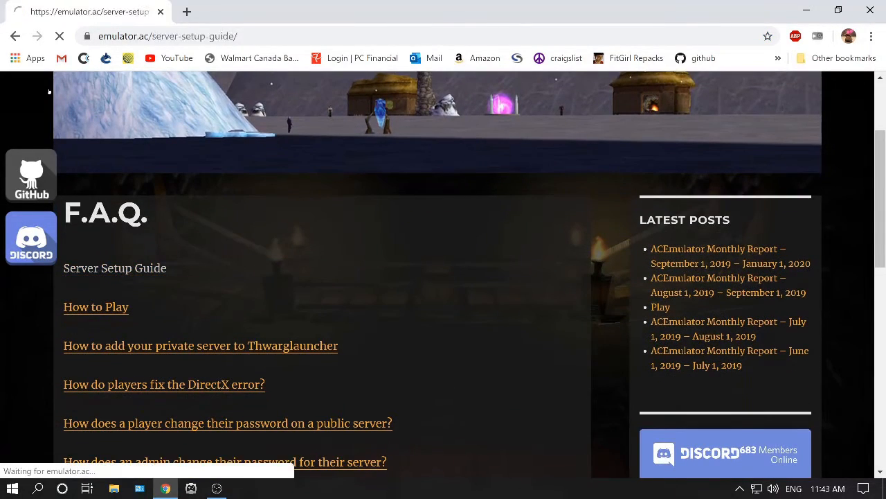
{"action": "scroll", "coordinate": [49, 92], "scroll_direction": "down", "scroll_amount": 4}
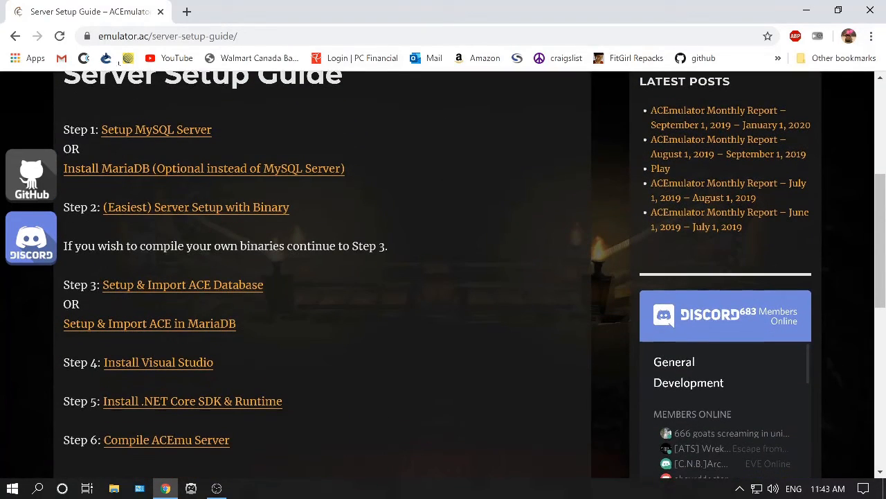
{"action": "scroll", "coordinate": [122, 111], "scroll_direction": "up", "scroll_amount": 2}
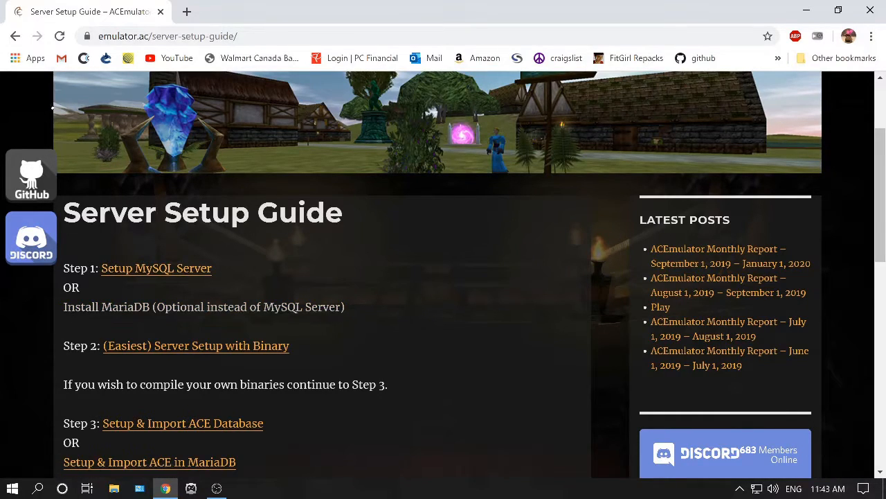
{"action": "left_click", "coordinate": [155, 268]}
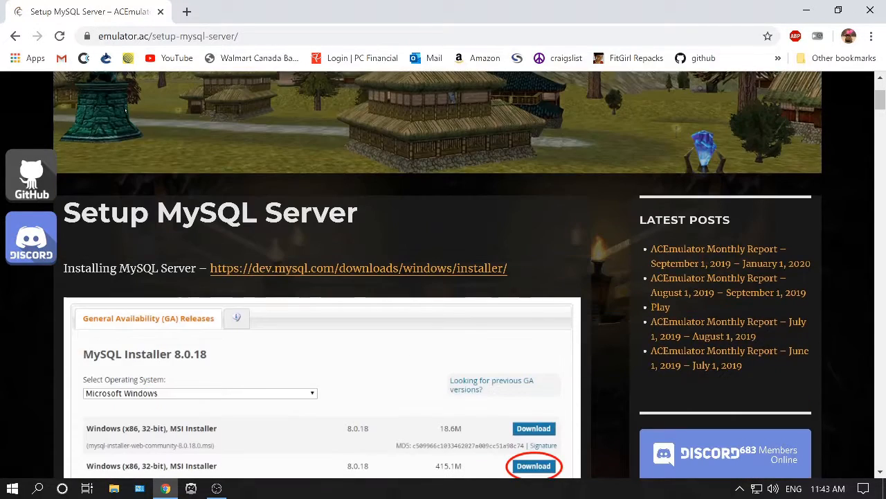
Download the full 398.9M MySQL Installer 8.0.19 MSI from the MySQL downloads page without logging in.
{"action": "left_click", "coordinate": [424, 268]}
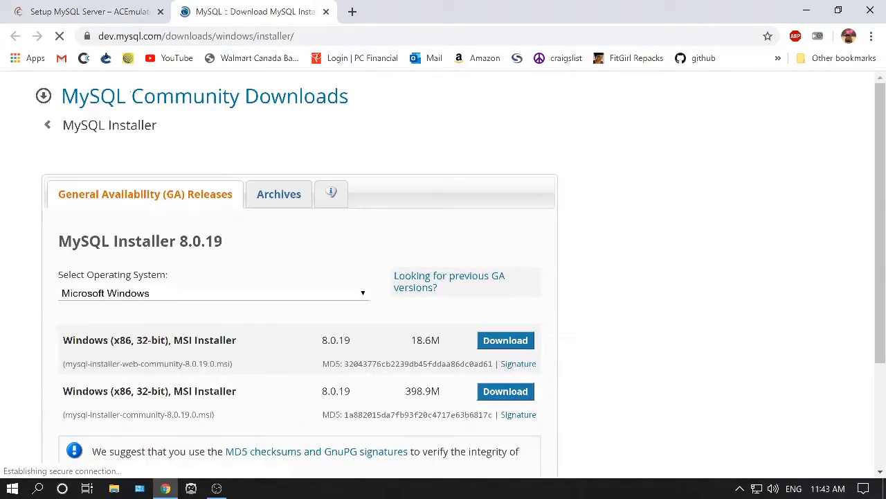
{"action": "scroll", "coordinate": [68, 90], "scroll_direction": "down", "scroll_amount": 2}
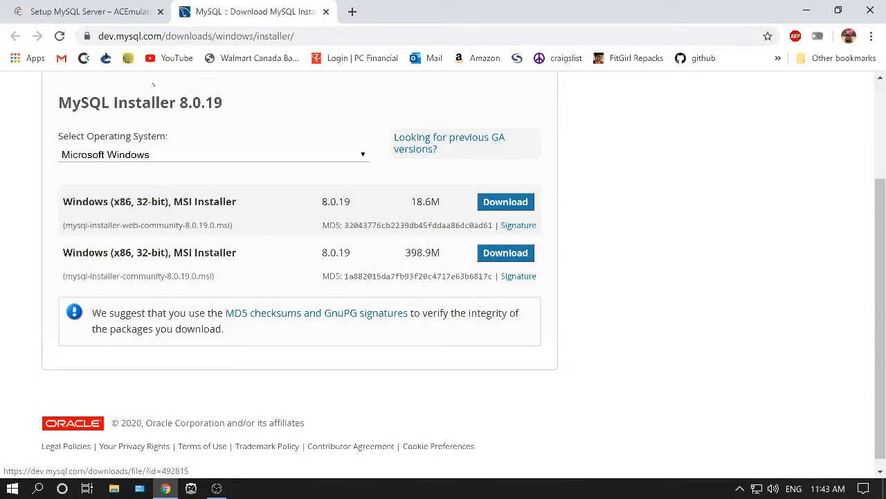
{"action": "left_click", "coordinate": [506, 253]}
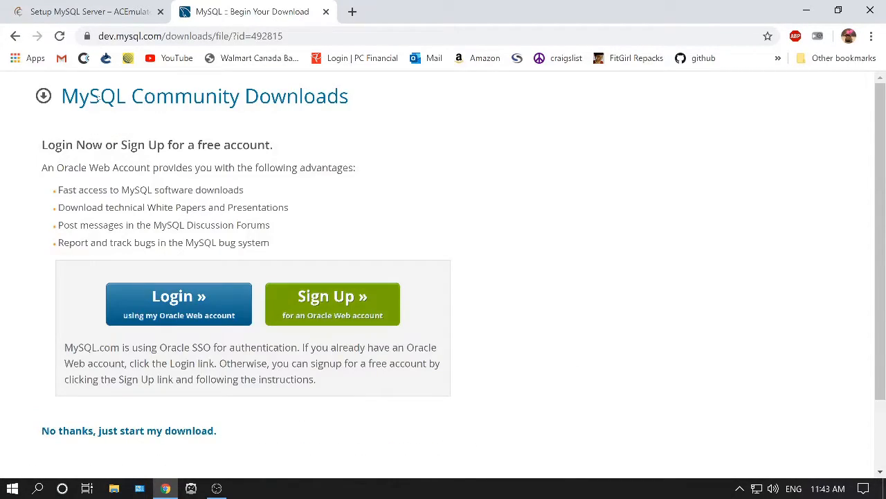
{"action": "left_click", "coordinate": [128, 430]}
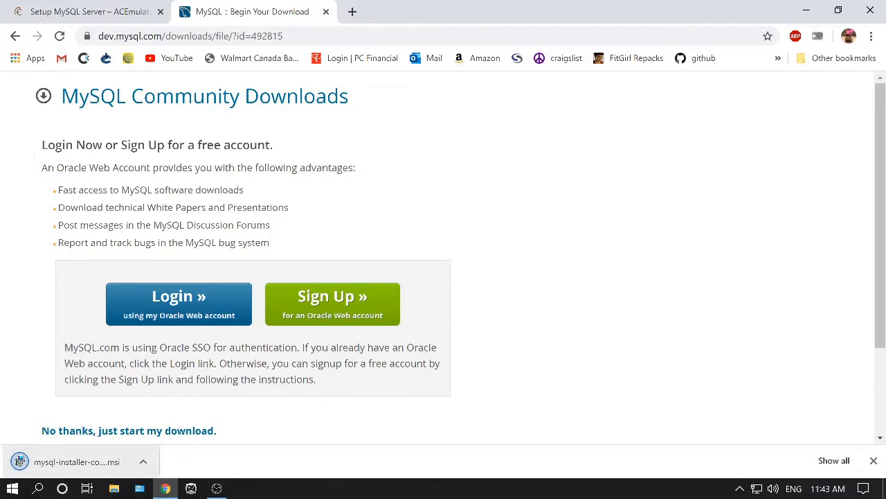
Launch the downloaded MySQL installer and close the MySQL downloads tab.
{"action": "left_click", "coordinate": [76, 461]}
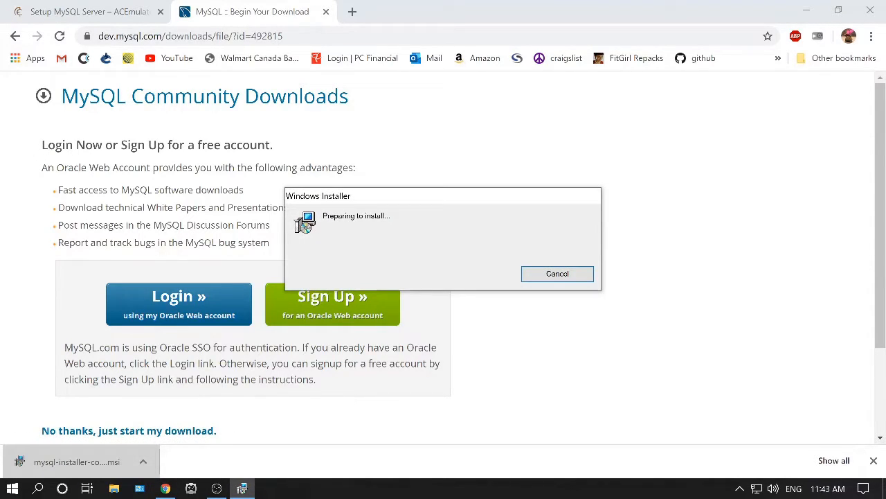
{"action": "left_click", "coordinate": [326, 11]}
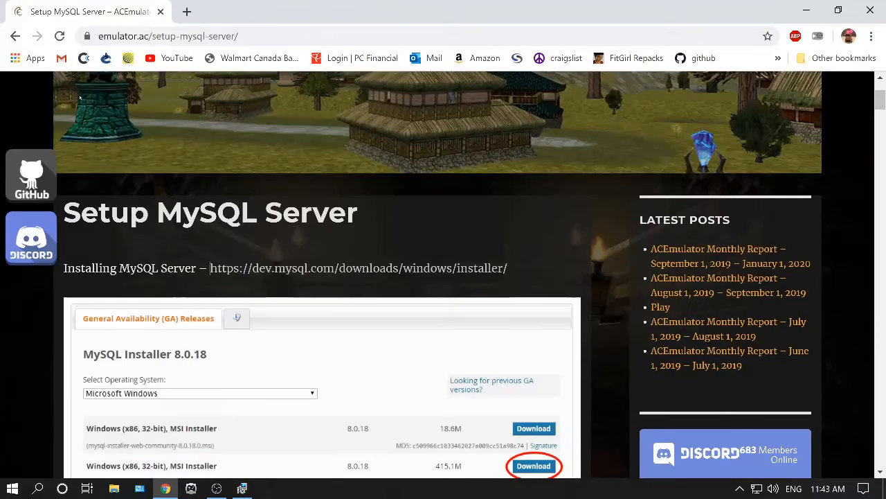
Scroll through the setup guide's MySQL installer instructions.
{"action": "scroll", "coordinate": [210, 129], "scroll_direction": "down", "scroll_amount": 2}
{"action": "scroll", "coordinate": [210, 129], "scroll_direction": "down", "scroll_amount": 9}
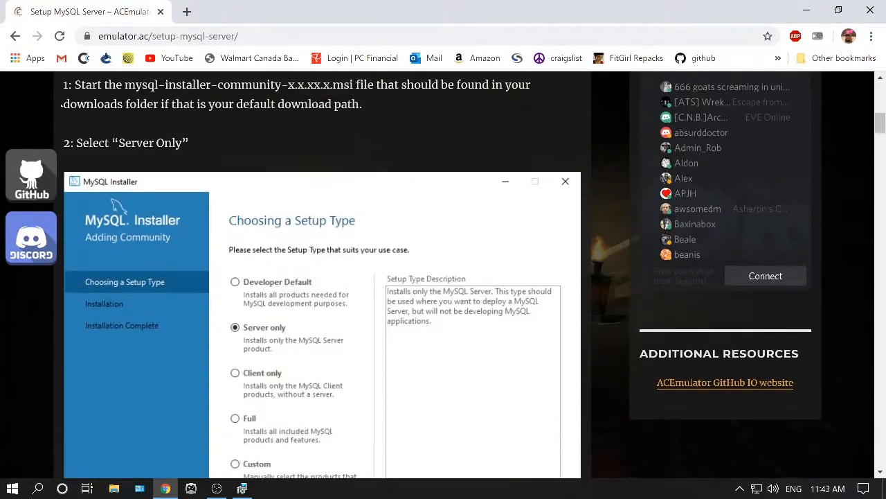
{"action": "scroll", "coordinate": [59, 105], "scroll_direction": "down", "scroll_amount": 8}
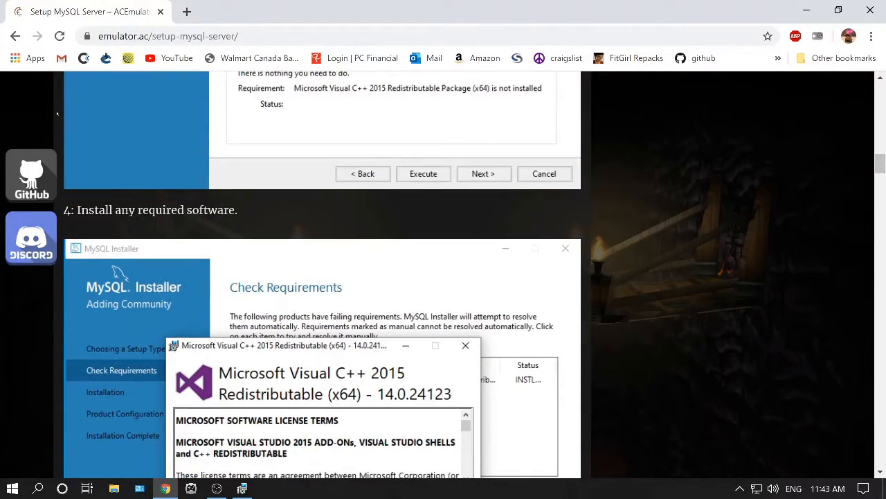
{"action": "scroll", "coordinate": [57, 113], "scroll_direction": "down", "scroll_amount": 3}
{"action": "scroll", "coordinate": [69, 135], "scroll_direction": "up", "scroll_amount": 20}
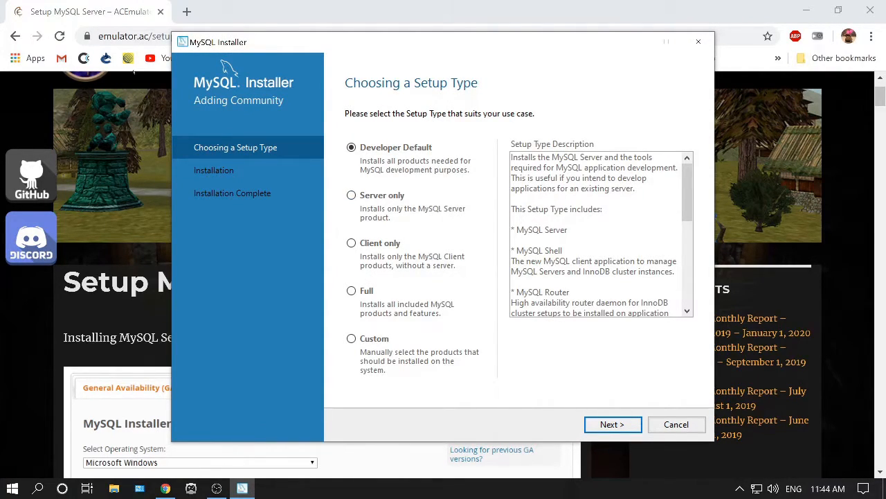
Install MySQL Server 8.0.19 with the Server only setup type and proceed into its product configuration.
{"action": "key", "text": "Down"}
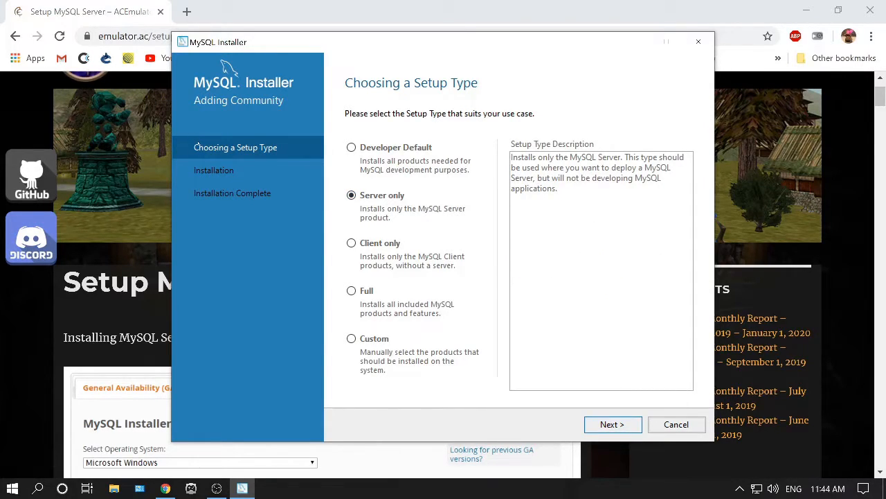
{"action": "key", "text": "Return"}
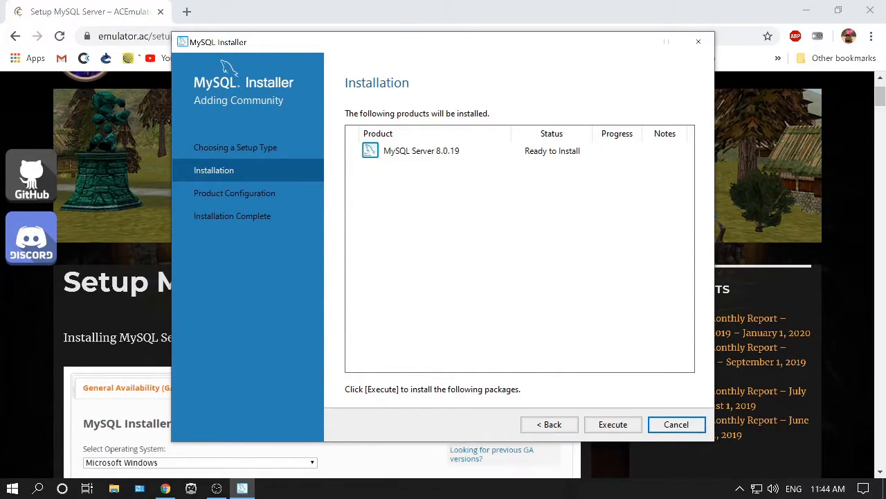
{"action": "key", "text": "Return"}
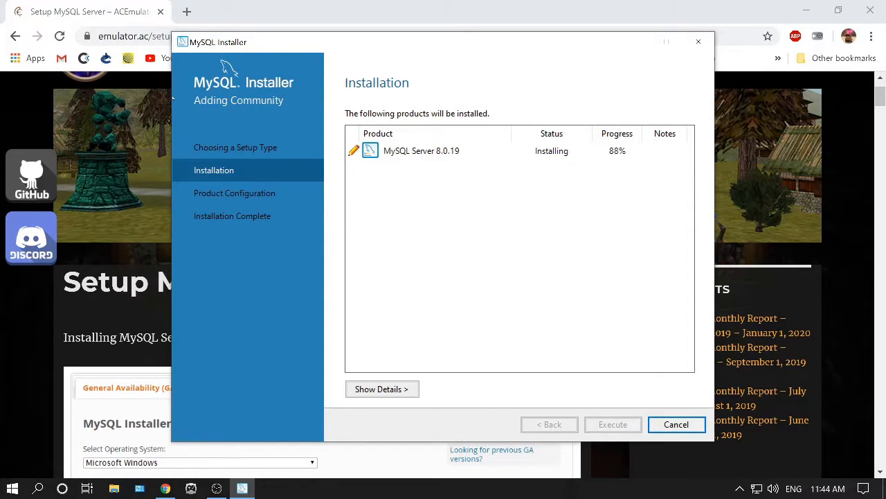
{"action": "key", "text": "Return"}
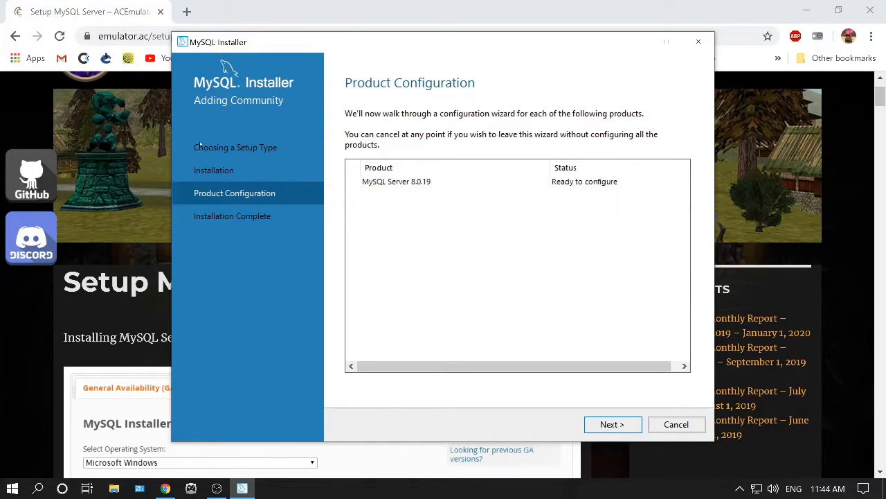
{"action": "key", "text": "Return"}
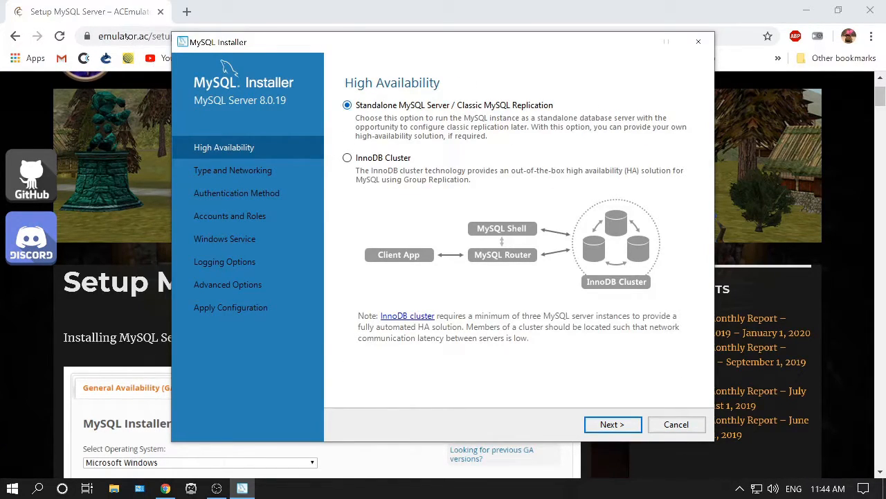
Keep the standalone server option and set the server configuration type to Server Computer.
{"action": "key", "text": "Return"}
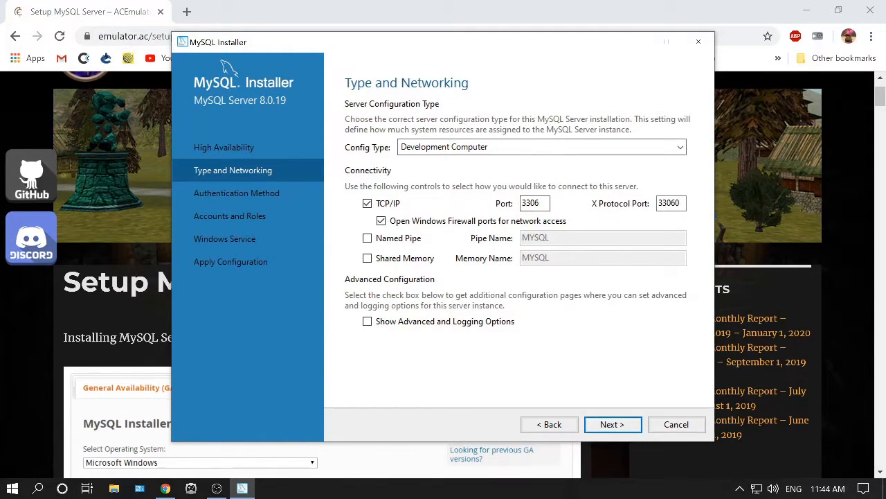
{"action": "left_click", "coordinate": [681, 147]}
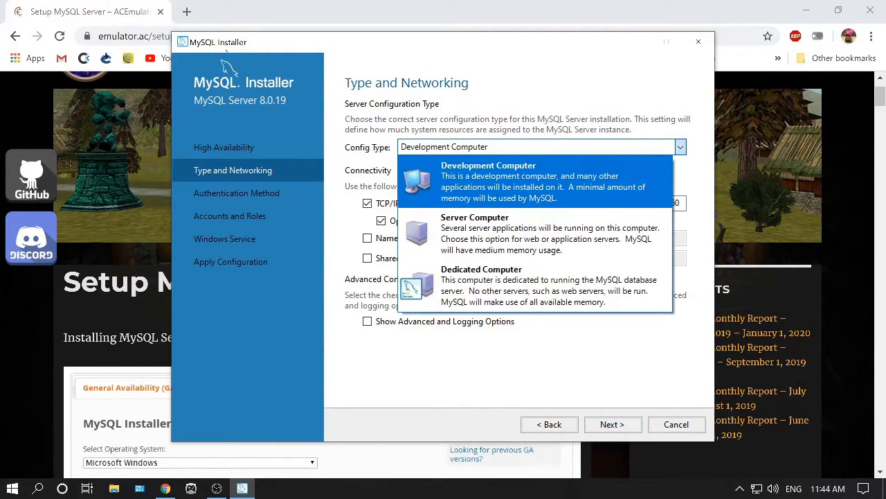
{"action": "key", "text": "Down"}
{"action": "key", "text": "Return"}
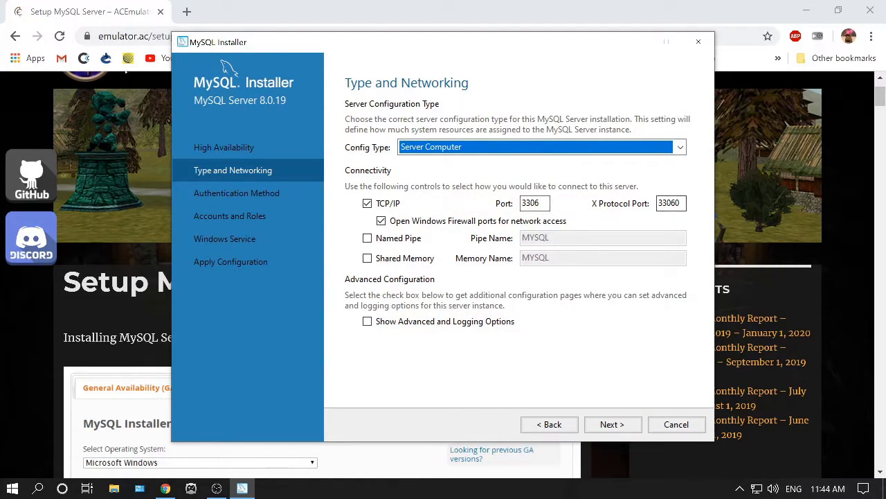
{"action": "key", "text": "Return"}
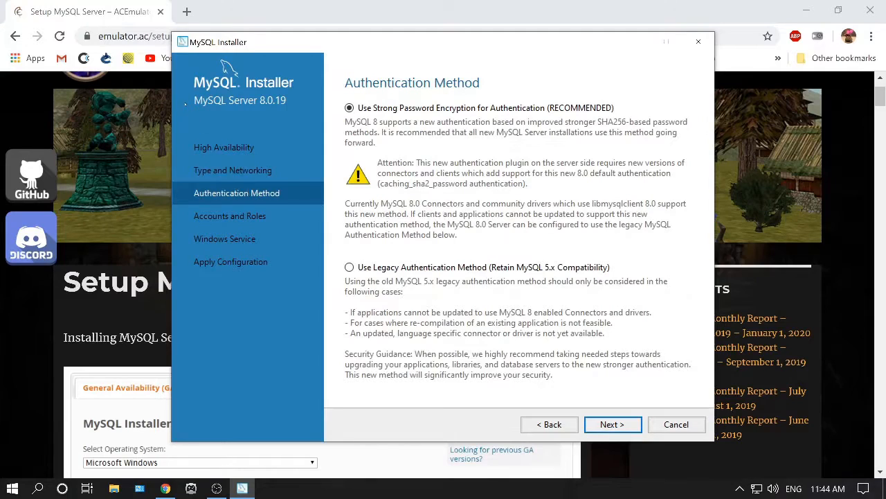
Keep strong password encryption and enter and repeat the MySQL root account password.
{"action": "key", "text": "Return"}
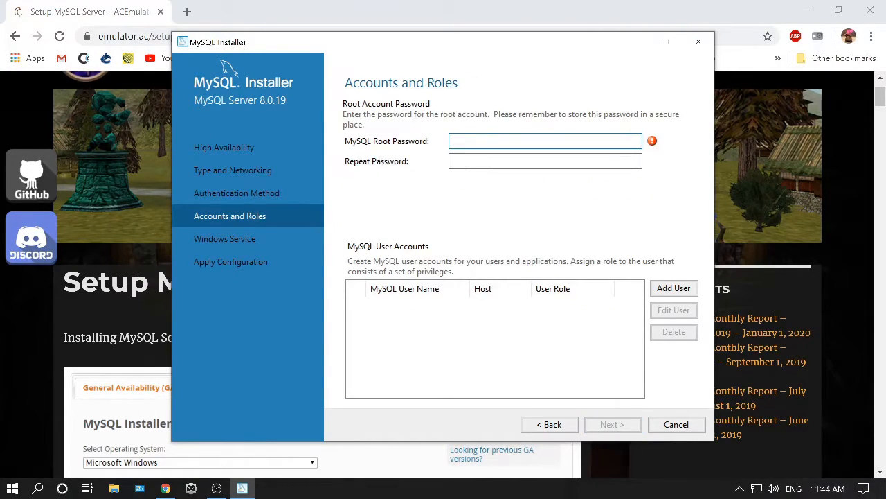
{"action": "type", "text": "••••••••••"}
{"action": "key", "text": "Tab"}
{"action": "type", "text": "••••••••••"}
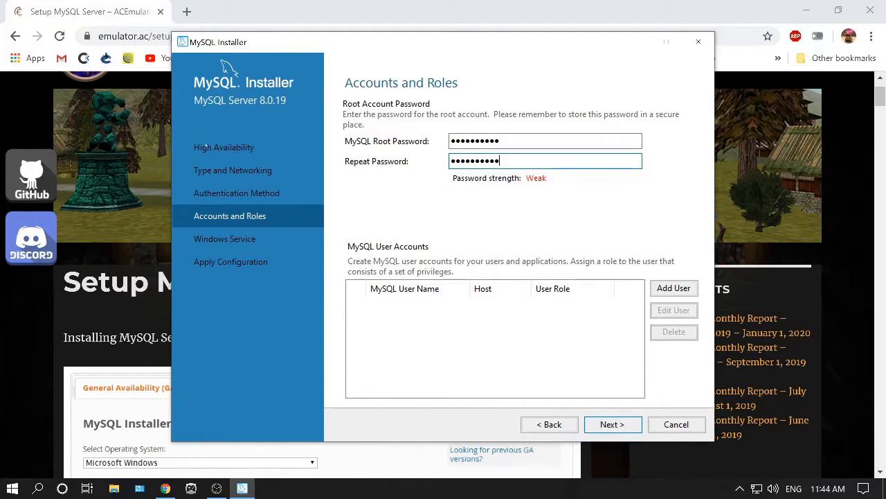
{"action": "key", "text": "Return"}
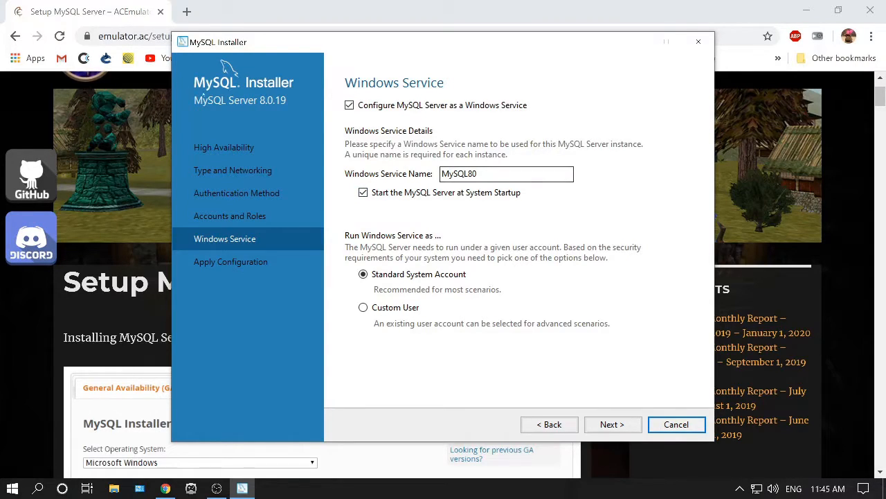
Apply the configuration with the default Windows service settings and finish the MySQL installation.
{"action": "key", "text": "Return"}
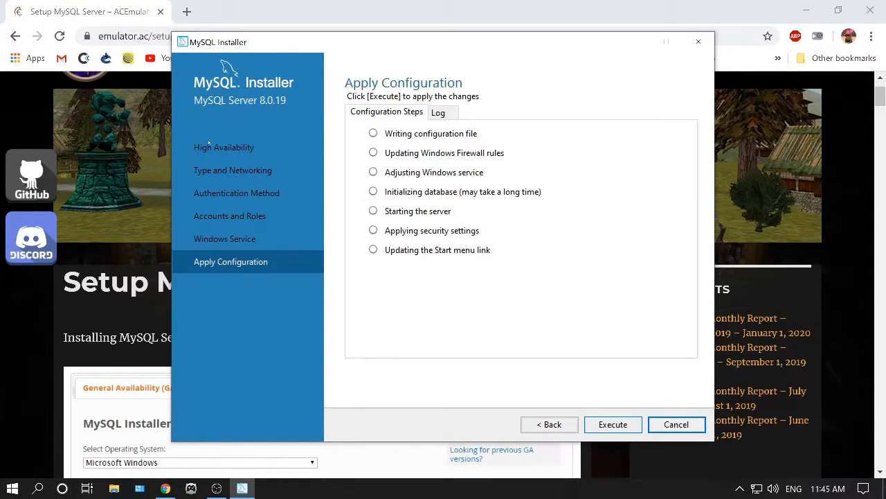
{"action": "key", "text": "Return"}
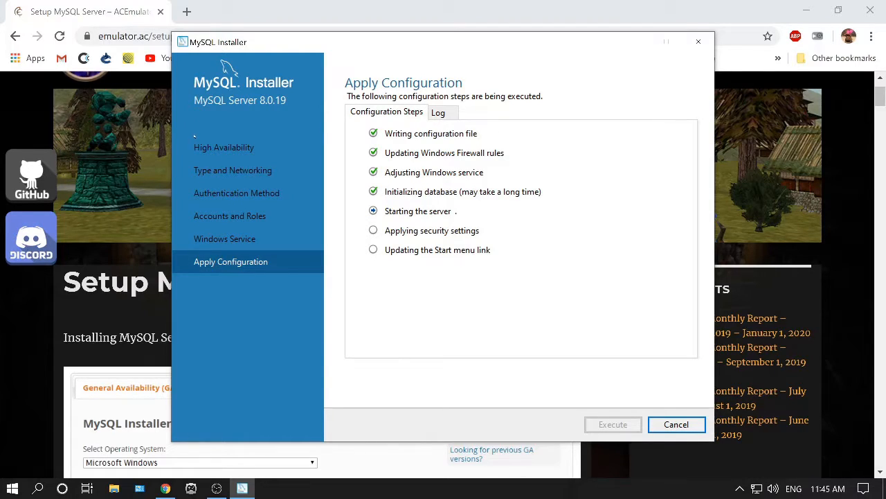
{"action": "key", "text": "Return"}
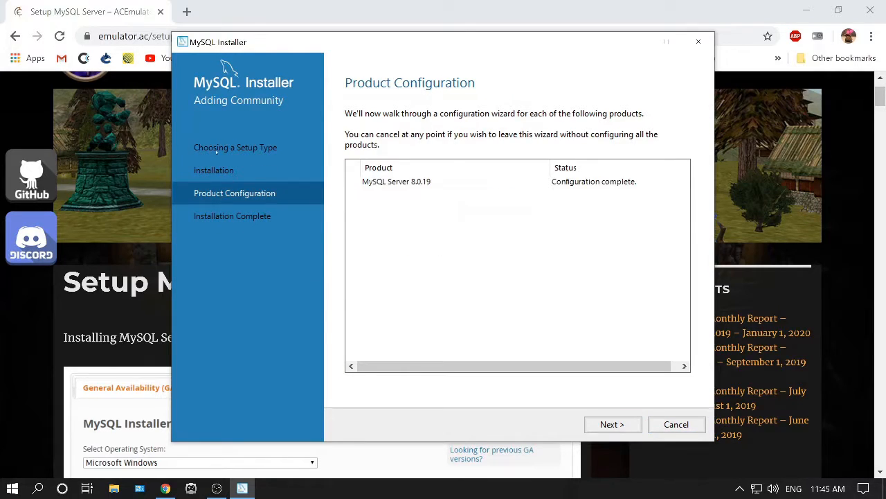
{"action": "key", "text": "Return"}
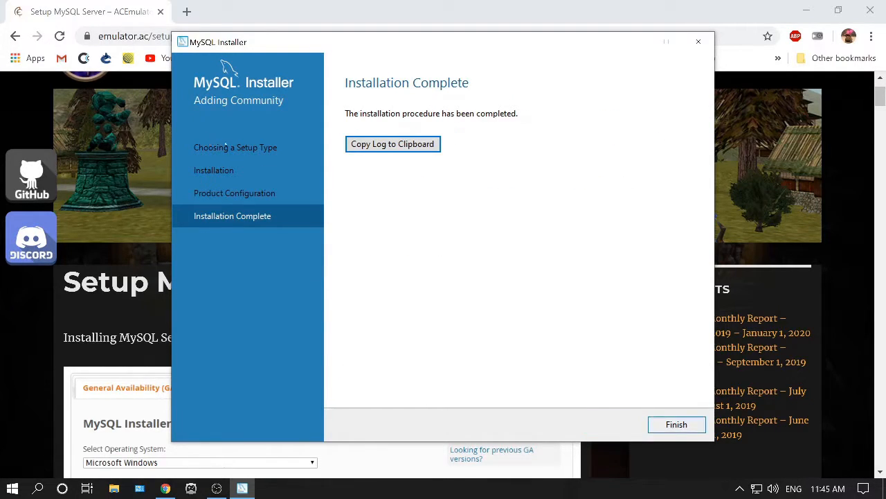
{"action": "key", "text": "Return"}
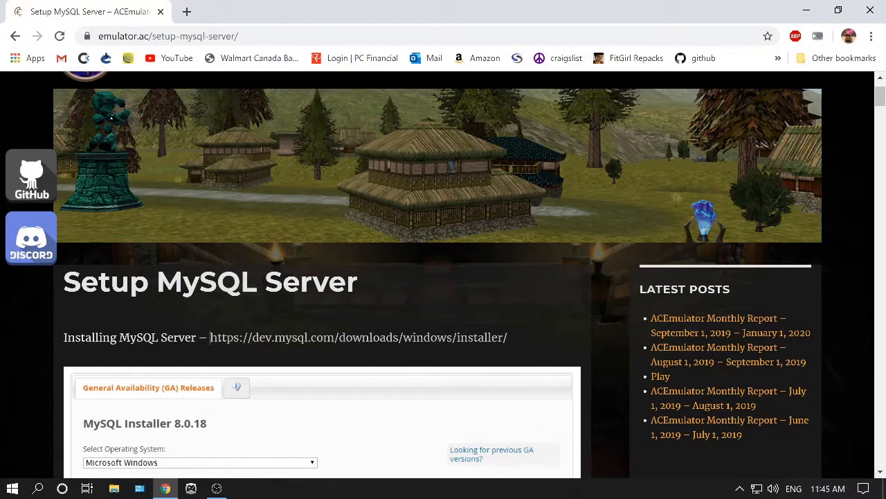
Scroll through the MySQL setup page's instructions and return to the server setup guide.
{"action": "scroll", "coordinate": [111, 118], "scroll_direction": "down", "scroll_amount": 9}
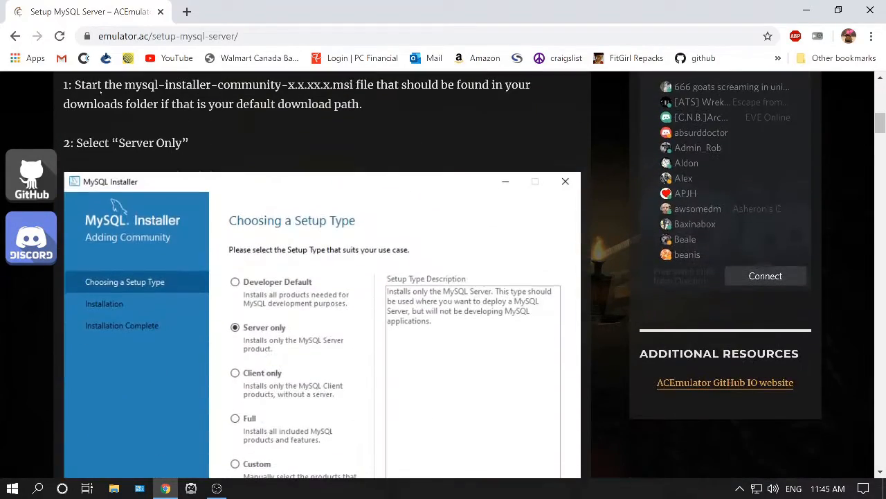
{"action": "scroll", "coordinate": [102, 97], "scroll_direction": "down", "scroll_amount": 8}
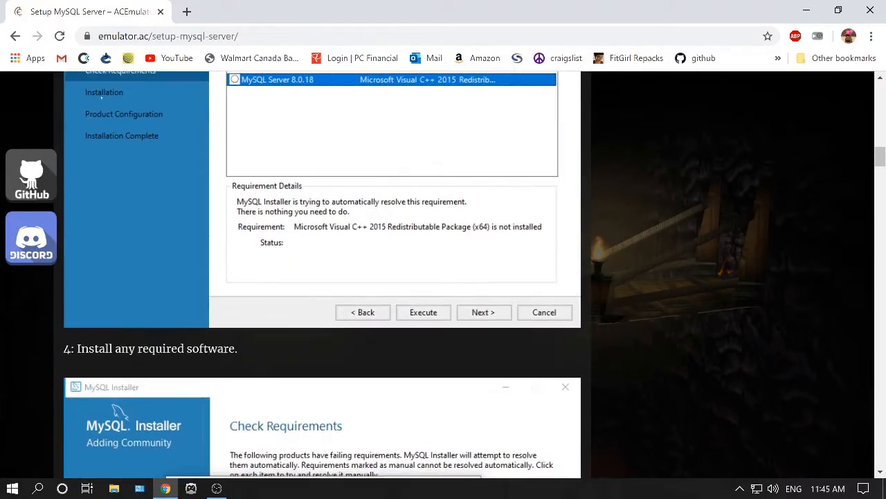
{"action": "scroll", "coordinate": [106, 91], "scroll_direction": "down", "scroll_amount": 10}
{"action": "scroll", "coordinate": [135, 133], "scroll_direction": "down", "scroll_amount": 9}
{"action": "scroll", "coordinate": [135, 134], "scroll_direction": "down", "scroll_amount": 20}
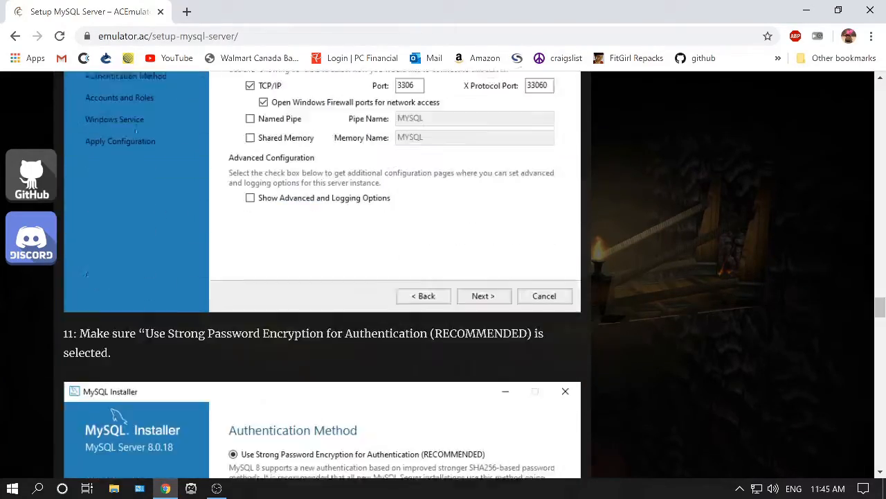
{"action": "scroll", "coordinate": [133, 129], "scroll_direction": "down", "scroll_amount": 5}
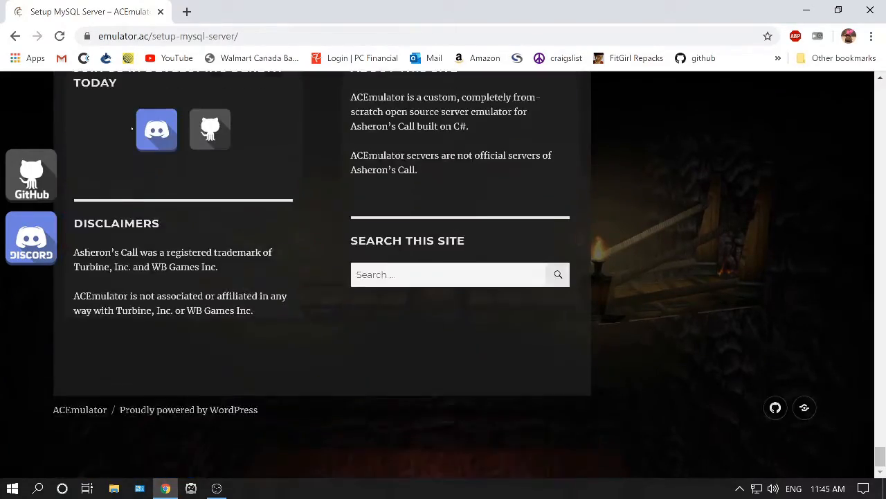
{"action": "scroll", "coordinate": [118, 410], "scroll_direction": "up", "scroll_amount": 12}
{"action": "key", "text": "alt+Left"}
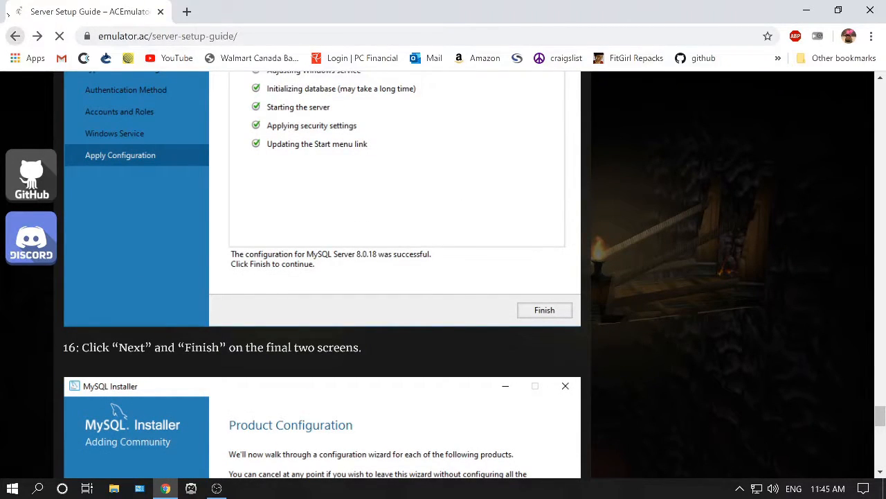
{"action": "scroll", "coordinate": [126, 124], "scroll_direction": "down", "scroll_amount": 2}
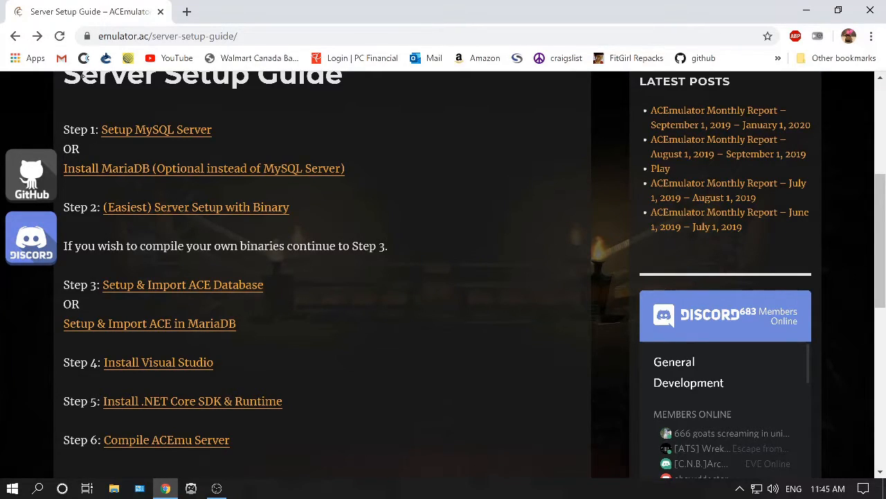
Open the Setup & Import ACE Database page from the server setup guide.
{"action": "left_click_drag", "start_coordinate": [290, 207], "coordinate": [63, 208]}
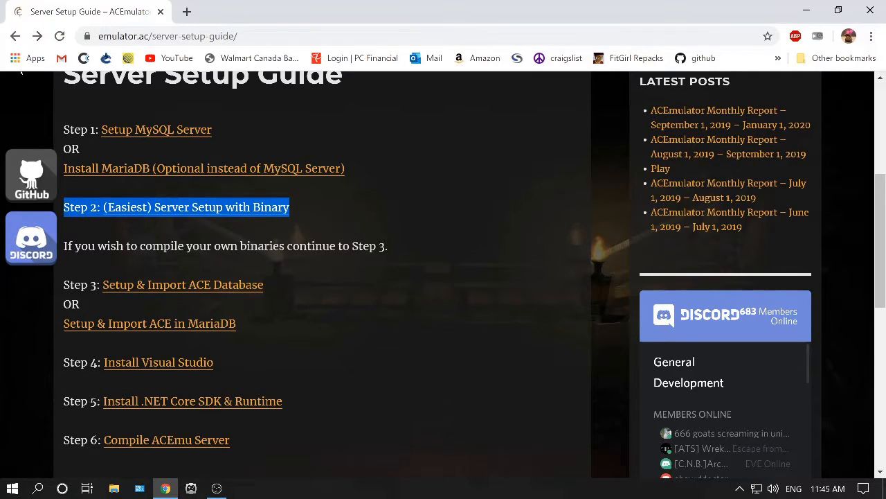
{"action": "left_click", "coordinate": [33, 78]}
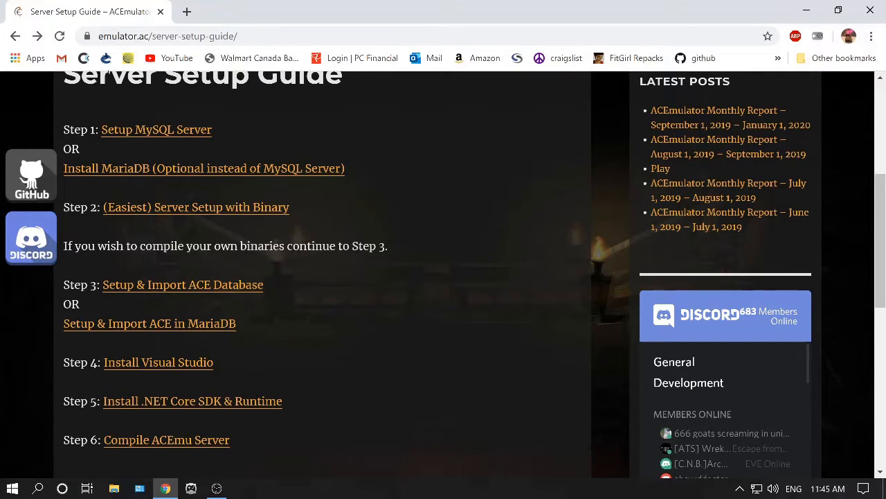
{"action": "scroll", "coordinate": [90, 104], "scroll_direction": "down", "scroll_amount": 1}
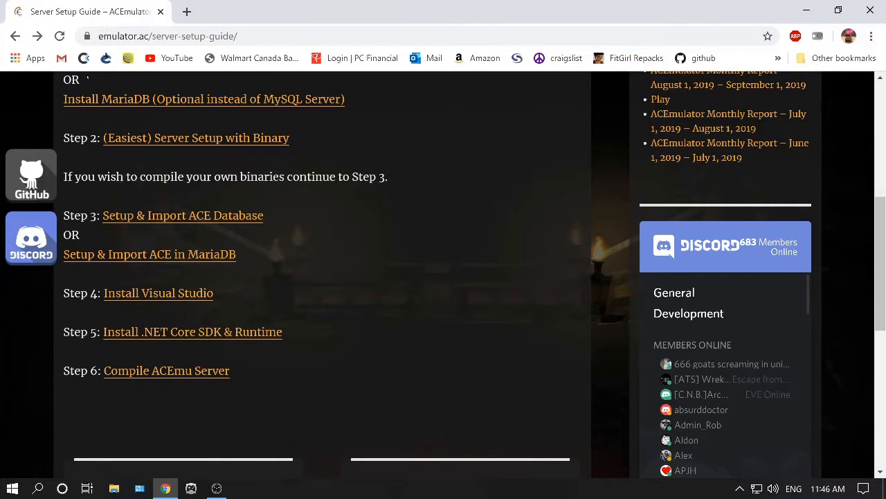
{"action": "left_click", "coordinate": [256, 216]}
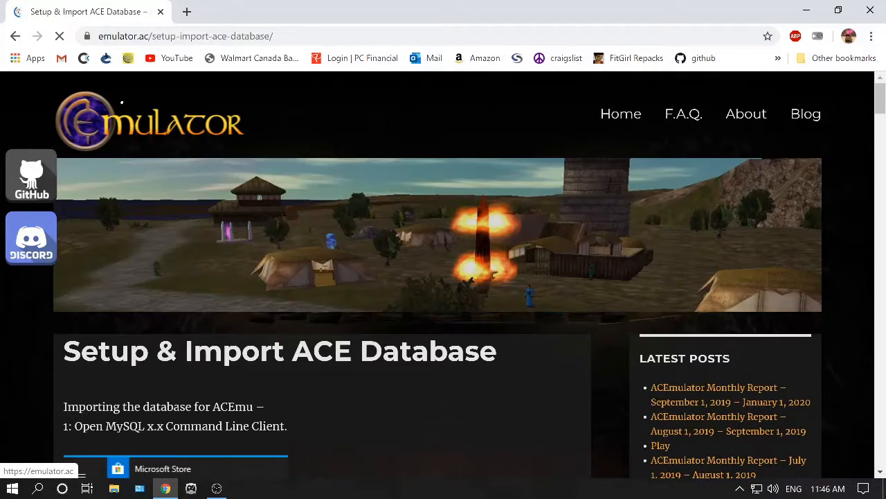
Scroll through the Setup & Import ACE Database instructions.
{"action": "scroll", "coordinate": [121, 103], "scroll_direction": "down", "scroll_amount": 5}
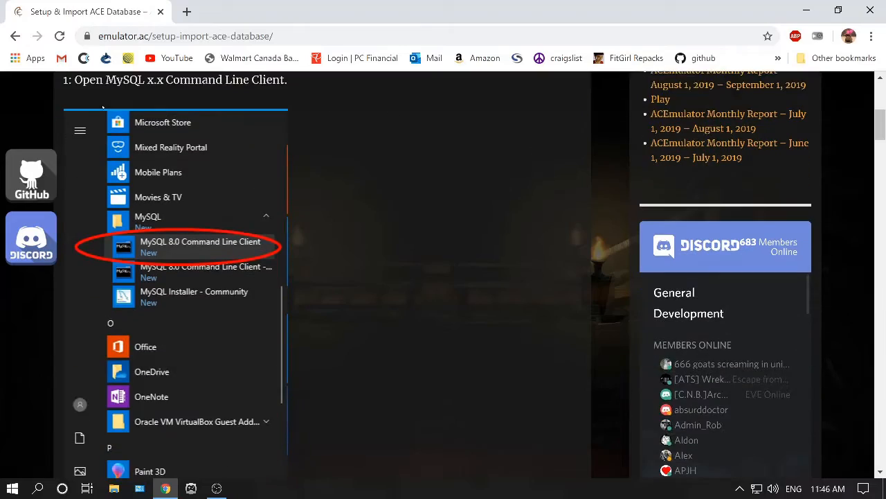
{"action": "scroll", "coordinate": [103, 104], "scroll_direction": "up", "scroll_amount": 2}
{"action": "scroll", "coordinate": [82, 100], "scroll_direction": "down", "scroll_amount": 12}
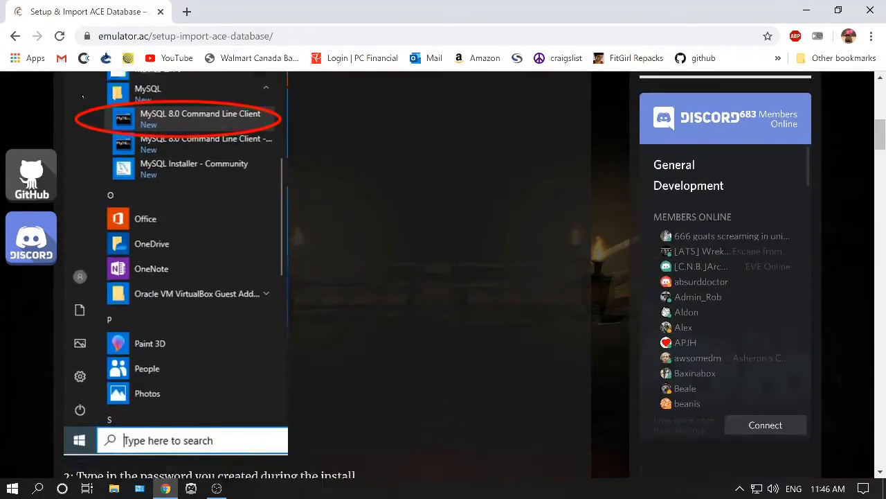
{"action": "scroll", "coordinate": [82, 100], "scroll_direction": "down", "scroll_amount": 10}
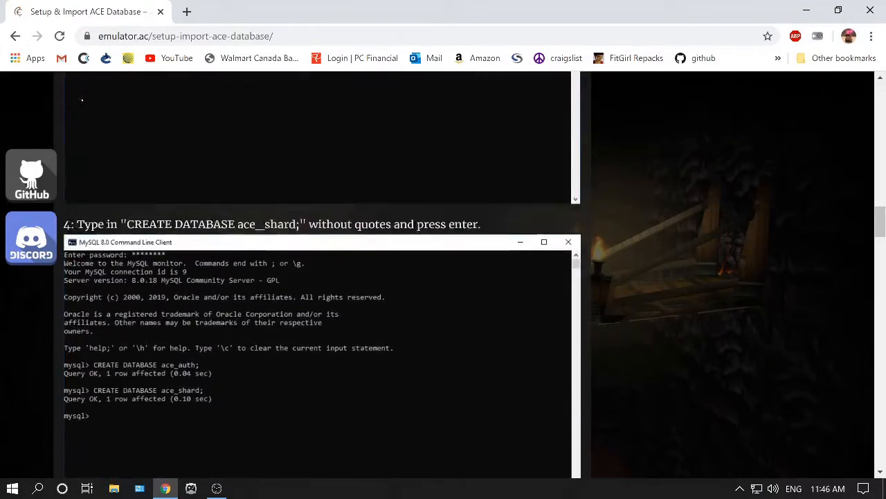
{"action": "scroll", "coordinate": [82, 105], "scroll_direction": "down", "scroll_amount": 6}
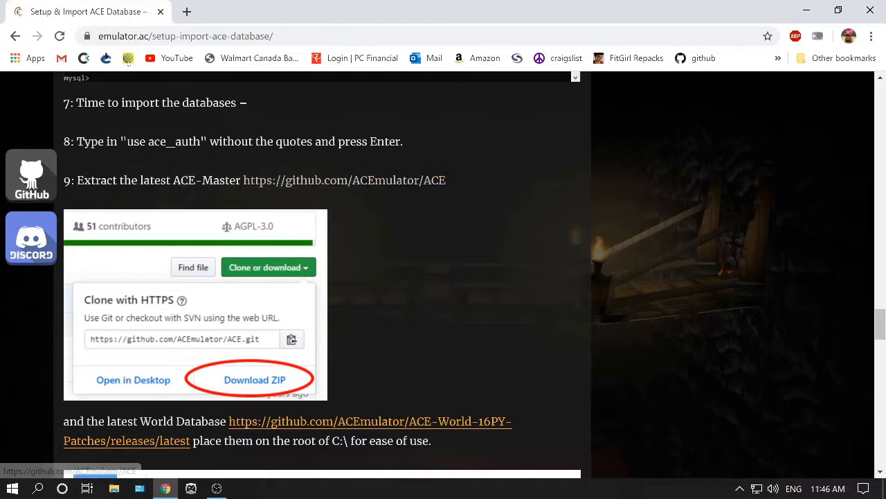
Open the ACEmulator ACE GitHub repository, view its Clone or download options, and close the tab.
{"action": "left_click", "coordinate": [344, 180]}
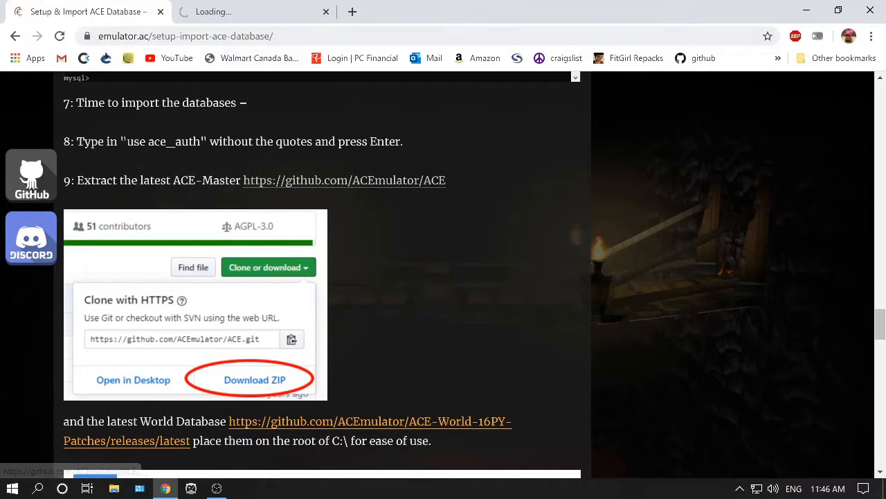
{"action": "scroll", "coordinate": [444, 277], "scroll_direction": "down", "scroll_amount": 5}
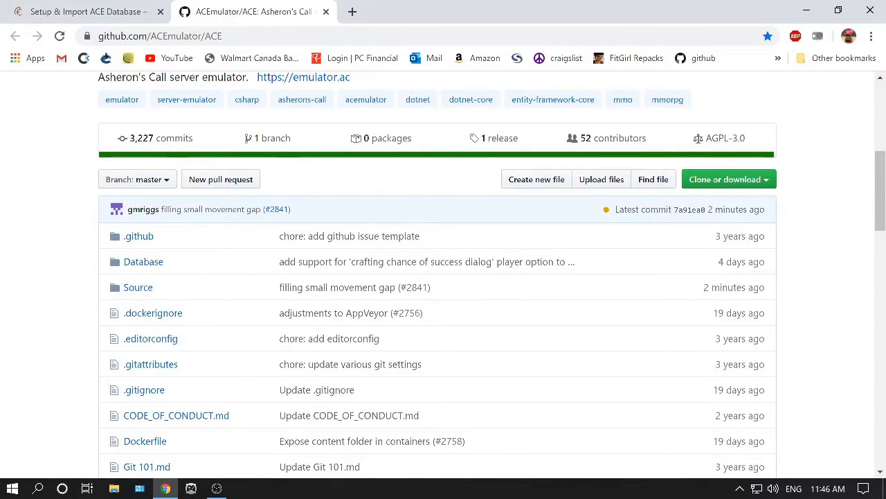
{"action": "left_click", "coordinate": [728, 179]}
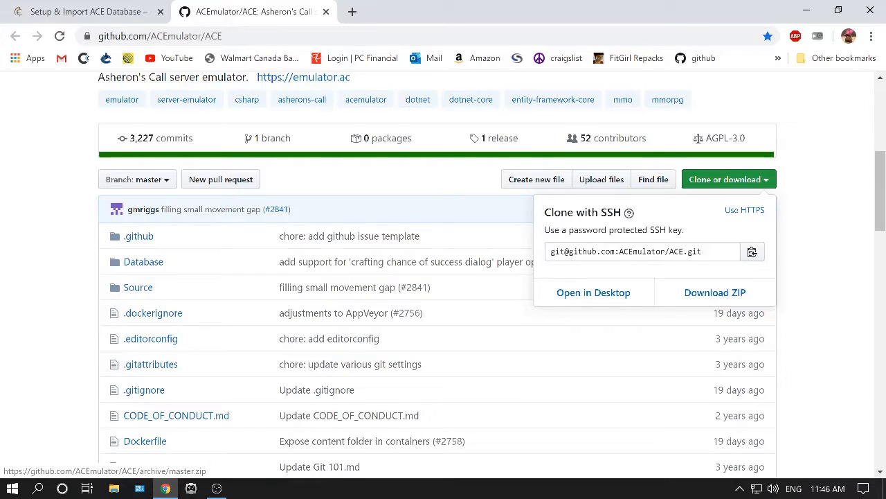
{"action": "left_click", "coordinate": [824, 277]}
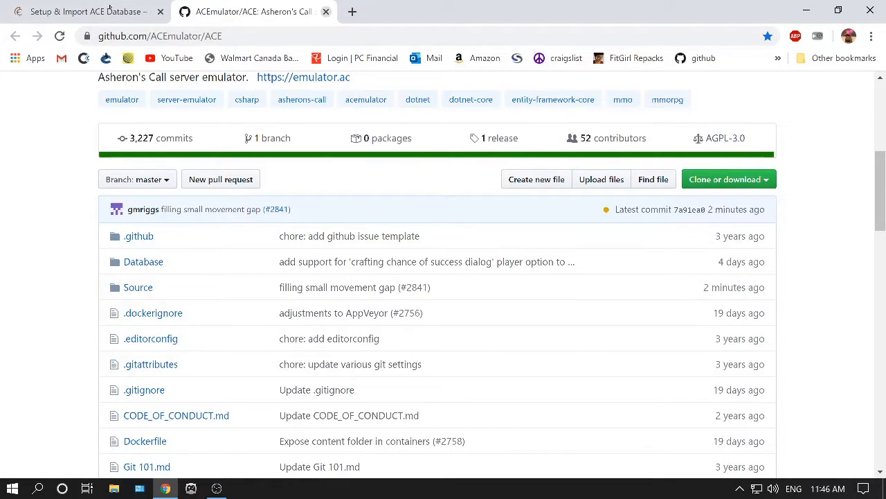
{"action": "left_click", "coordinate": [326, 11]}
Open the ACE folder on Local Disk (C:) in File Explorer and browse its subfolders.
{"action": "left_click", "coordinate": [114, 488]}
{"action": "left_click", "coordinate": [396, 256]}
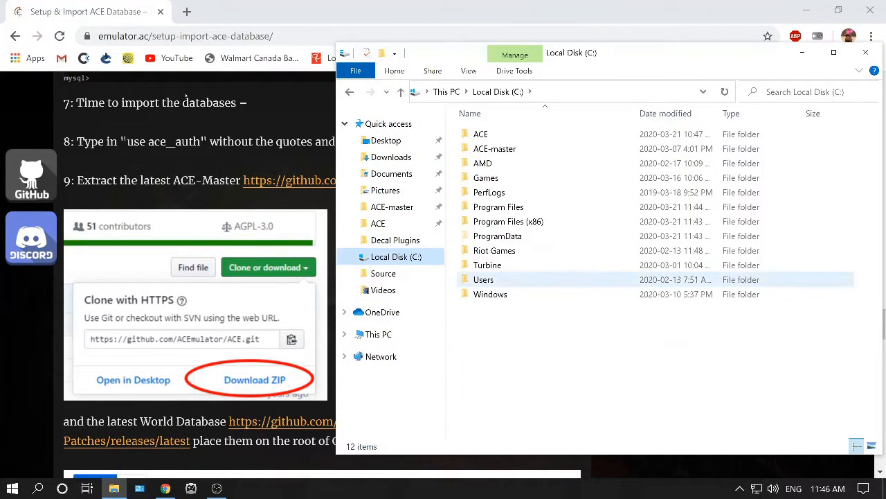
{"action": "left_click", "coordinate": [493, 149]}
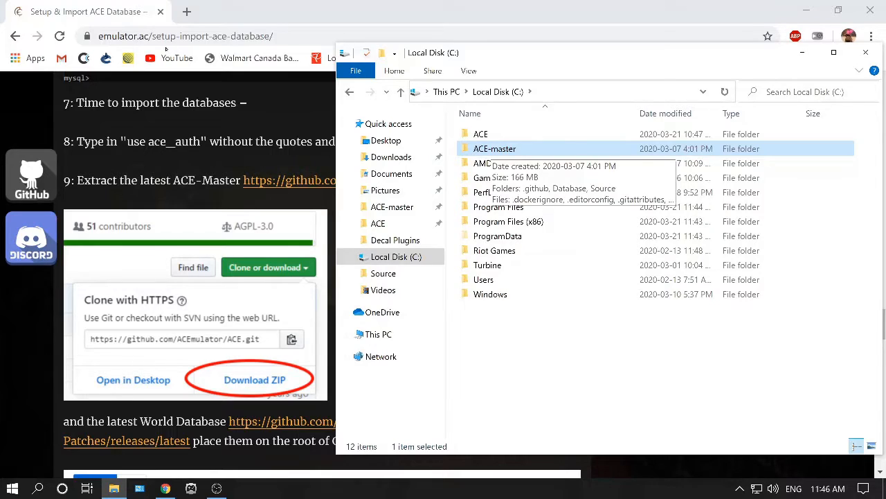
{"action": "left_click", "coordinate": [478, 134]}
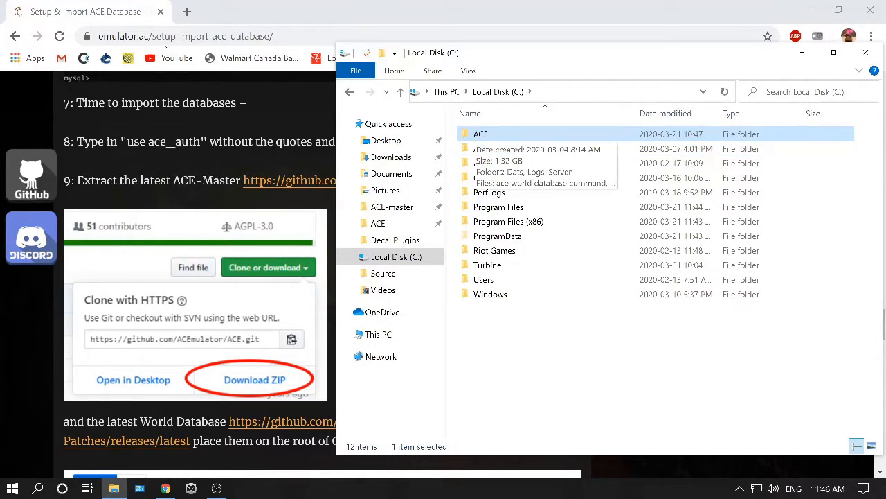
{"action": "double_click", "coordinate": [477, 134]}
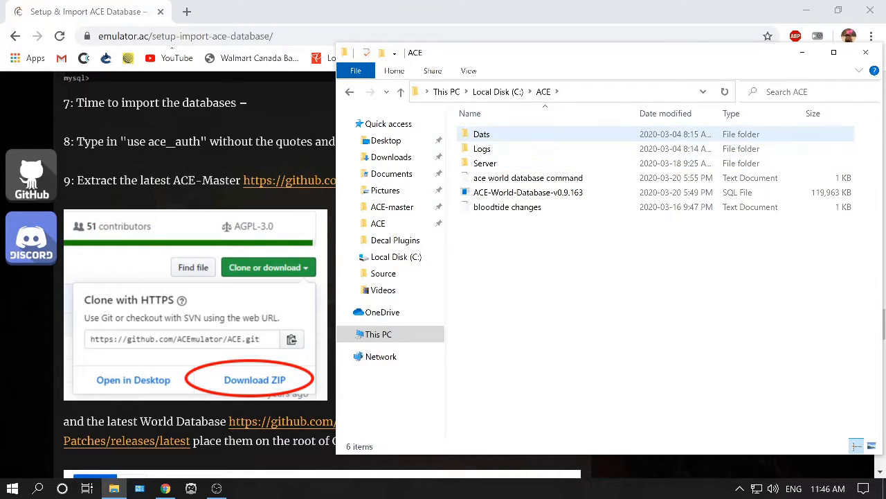
{"action": "left_click", "coordinate": [481, 134]}
{"action": "left_click", "coordinate": [482, 149]}
{"action": "left_click", "coordinate": [485, 164]}
{"action": "left_click", "coordinate": [482, 134]}
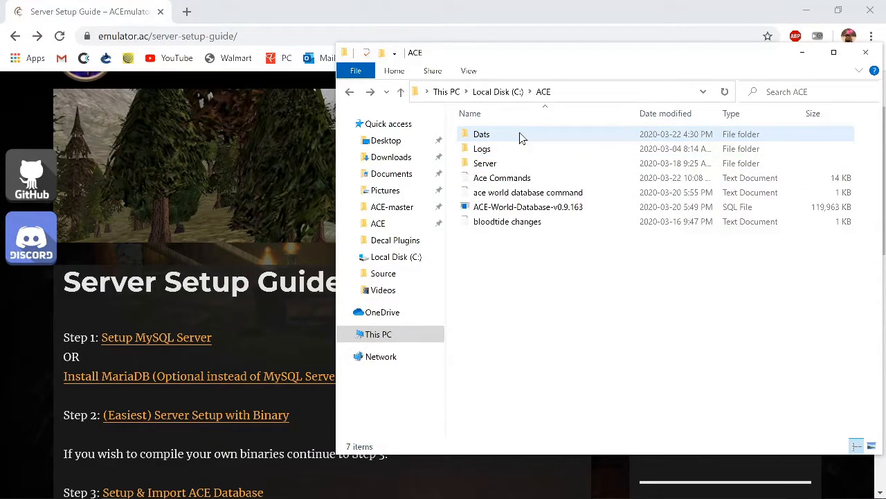
Open the Dats folder inside C:\ACE to view the DAT files, then minimize File Explorer.
{"action": "double_click", "coordinate": [521, 136]}
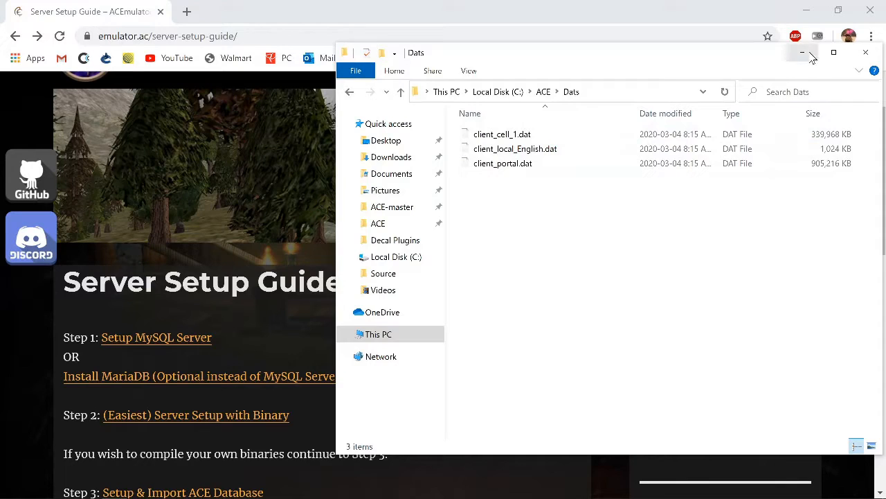
{"action": "left_click", "coordinate": [802, 53]}
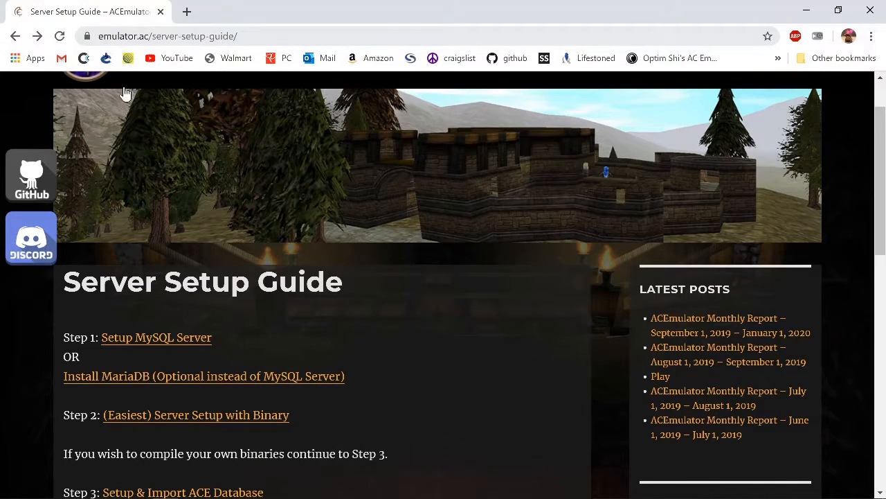
Scroll through the step list on the Server Setup Guide page.
{"action": "scroll", "coordinate": [130, 170], "scroll_direction": "up", "scroll_amount": 1}
{"action": "scroll", "coordinate": [172, 305], "scroll_direction": "down", "scroll_amount": 2}
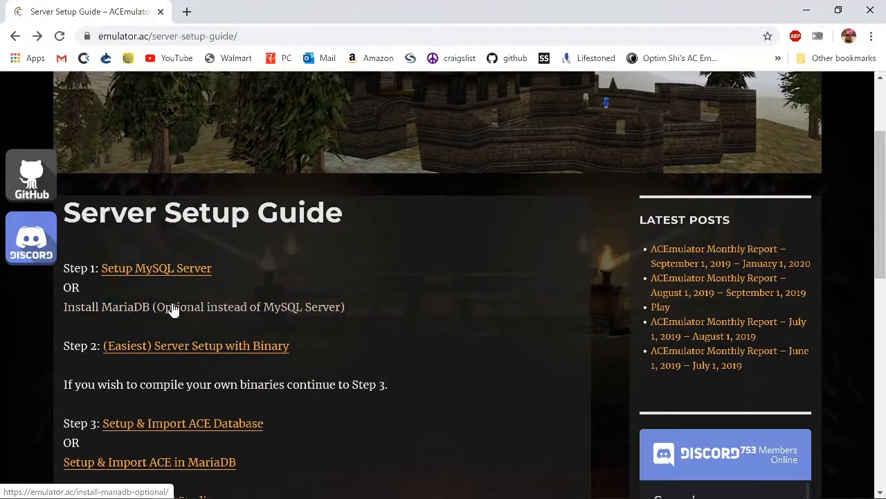
{"action": "scroll", "coordinate": [108, 335], "scroll_direction": "down", "scroll_amount": 2}
{"action": "scroll", "coordinate": [108, 335], "scroll_direction": "down", "scroll_amount": 1}
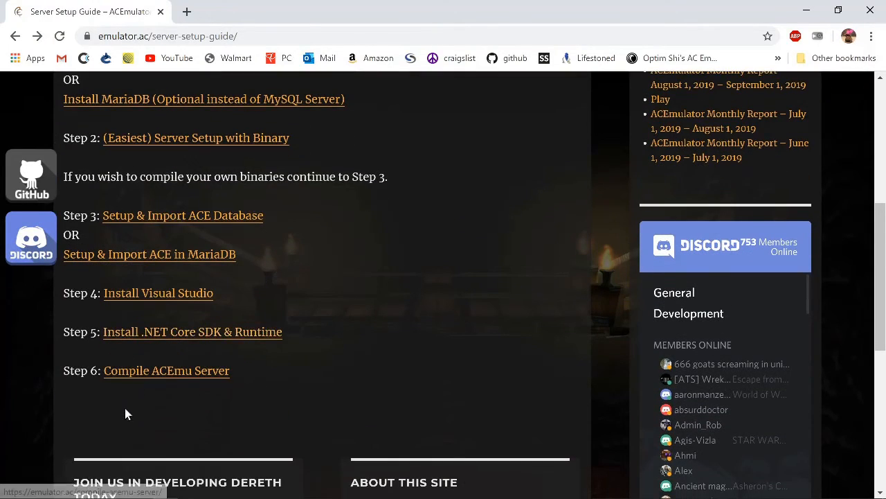
Open the Compile ACEmu Server guide page and scroll through its build and run instructions.
{"action": "left_click", "coordinate": [203, 379]}
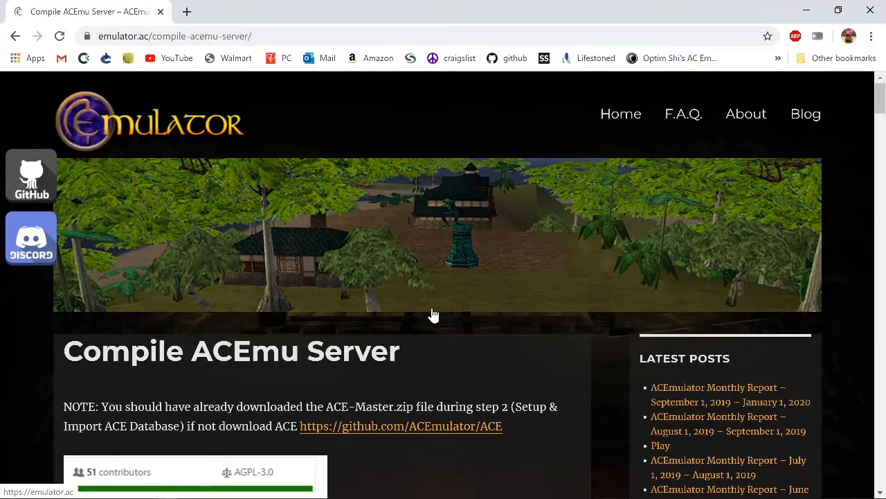
{"action": "scroll", "coordinate": [386, 331], "scroll_direction": "down", "scroll_amount": 15}
{"action": "scroll", "coordinate": [379, 332], "scroll_direction": "down", "scroll_amount": 20}
{"action": "scroll", "coordinate": [379, 337], "scroll_direction": "down", "scroll_amount": 10}
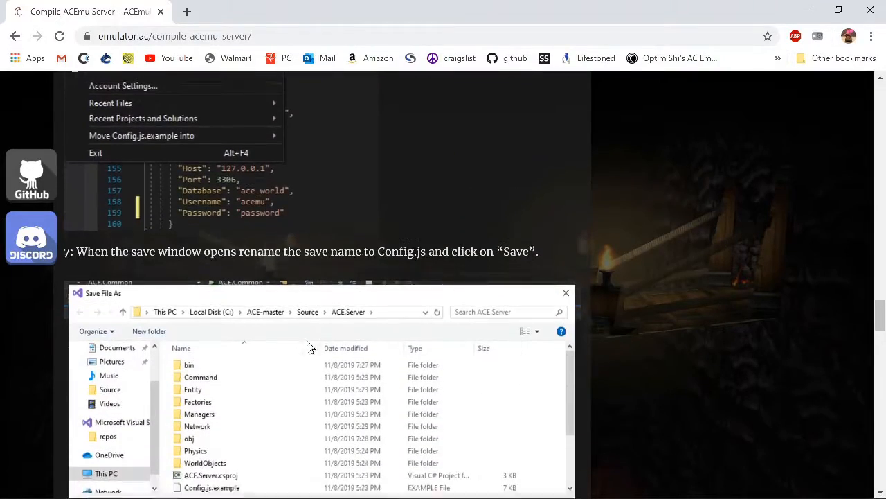
{"action": "scroll", "coordinate": [309, 346], "scroll_direction": "down", "scroll_amount": 9}
{"action": "scroll", "coordinate": [293, 342], "scroll_direction": "up", "scroll_amount": 3}
{"action": "scroll", "coordinate": [292, 343], "scroll_direction": "down", "scroll_amount": 7}
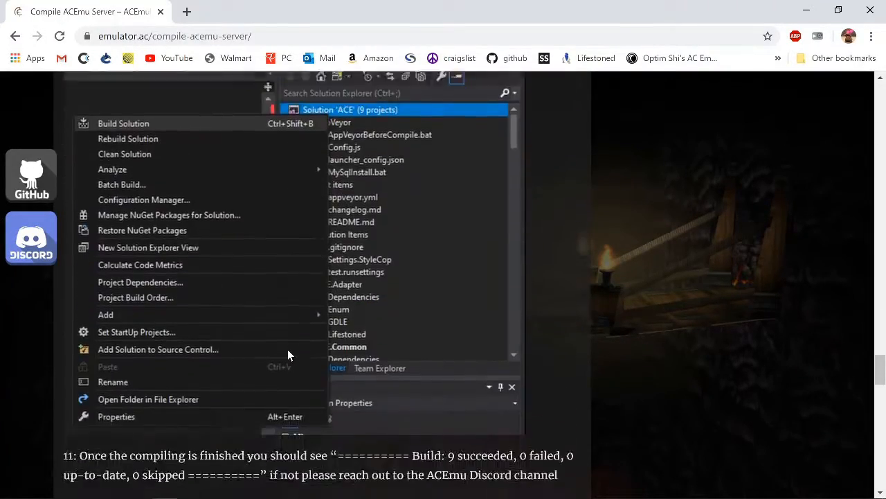
{"action": "scroll", "coordinate": [290, 353], "scroll_direction": "down", "scroll_amount": 7}
{"action": "scroll", "coordinate": [294, 355], "scroll_direction": "up", "scroll_amount": 6}
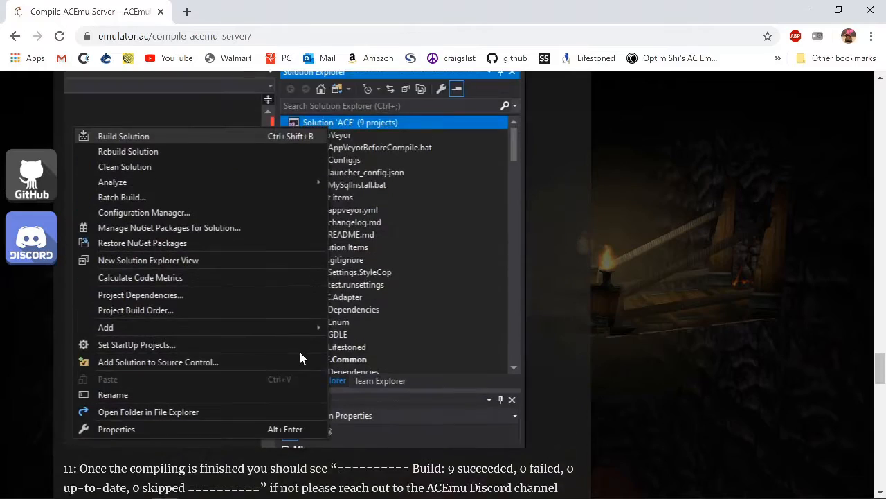
{"action": "scroll", "coordinate": [300, 356], "scroll_direction": "up", "scroll_amount": 5}
{"action": "scroll", "coordinate": [300, 357], "scroll_direction": "down", "scroll_amount": 10}
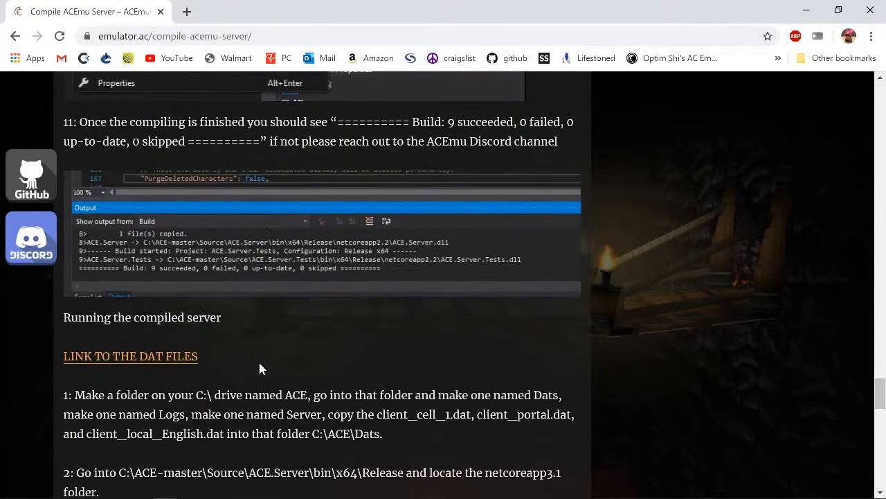
{"action": "scroll", "coordinate": [194, 384], "scroll_direction": "down", "scroll_amount": 1}
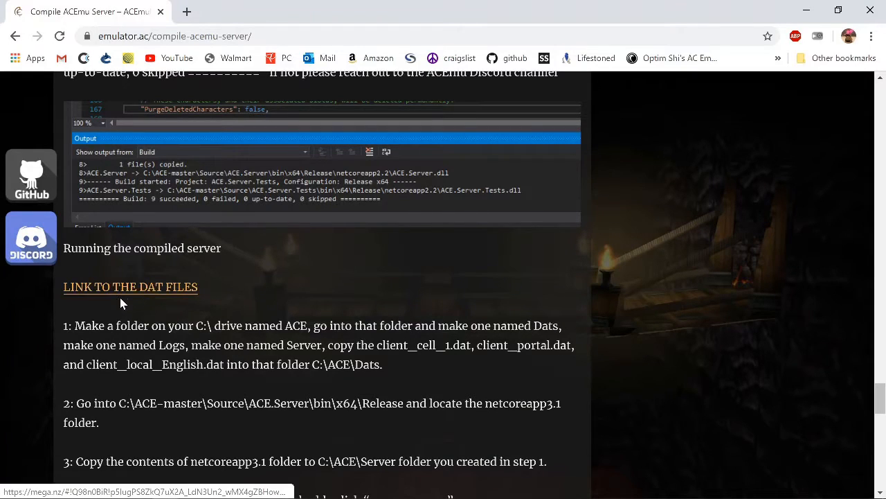
Bring File Explorer back and move between the Dats folder and the ACE folder.
{"action": "mouse_move", "coordinate": [158, 479]}
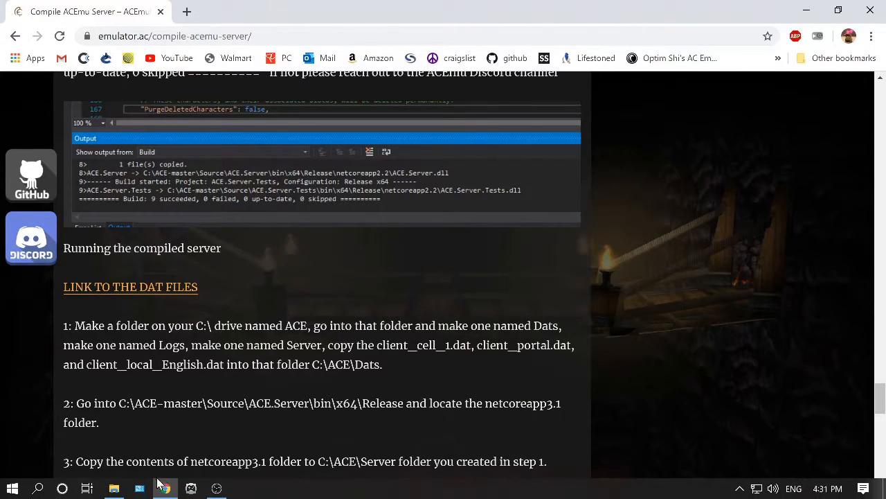
{"action": "left_click", "coordinate": [114, 488]}
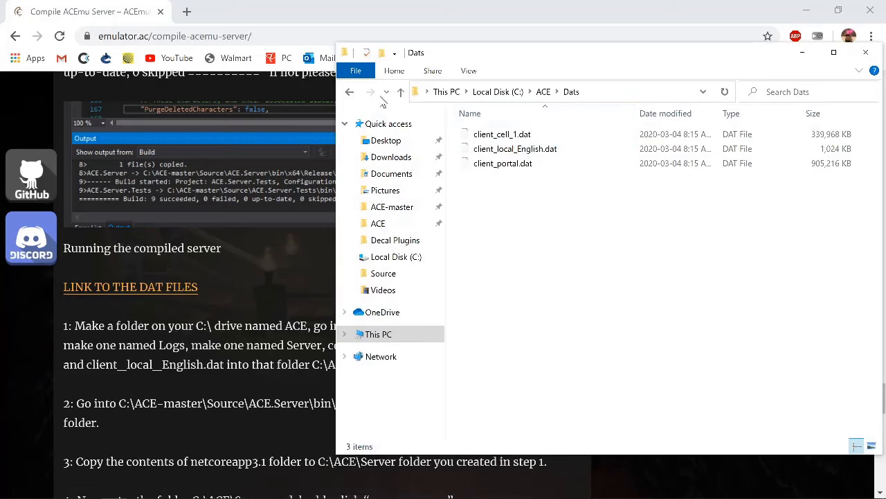
{"action": "left_click", "coordinate": [352, 92]}
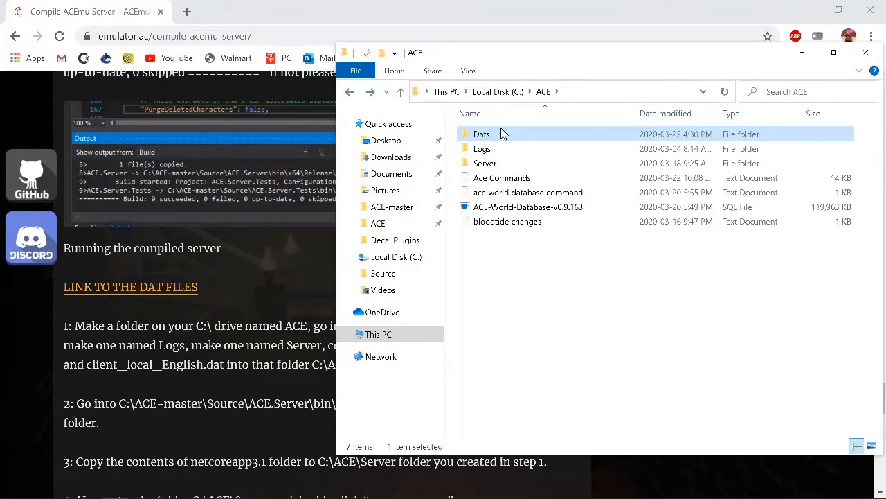
{"action": "left_click", "coordinate": [371, 95]}
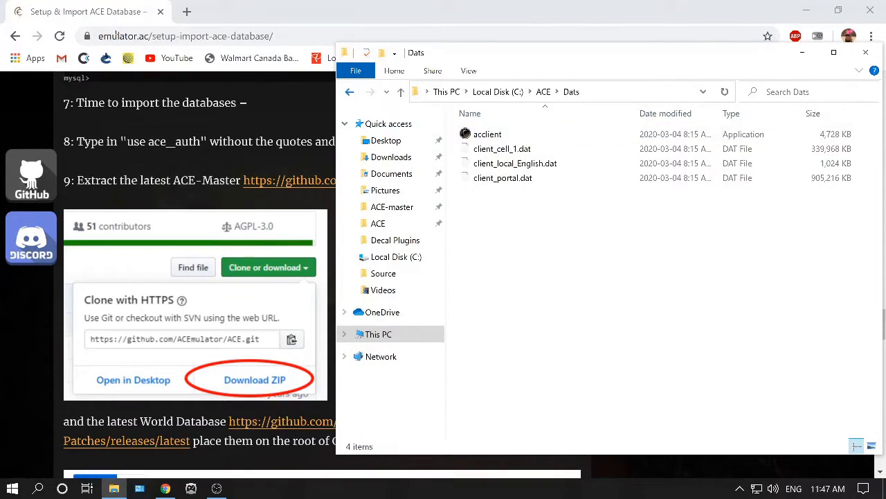
{"action": "left_click", "coordinate": [350, 92]}
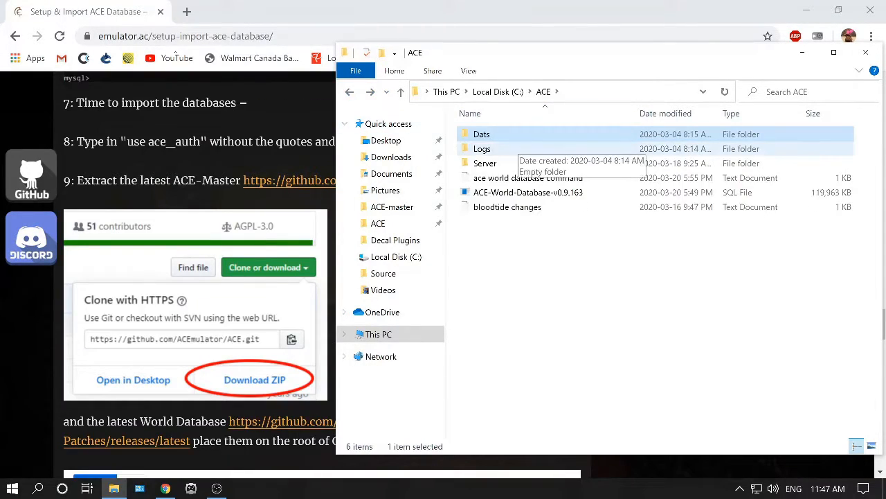
Scroll the Setup & Import ACE Database page around the ACE-Master and World Database download links.
{"action": "left_click", "coordinate": [90, 115]}
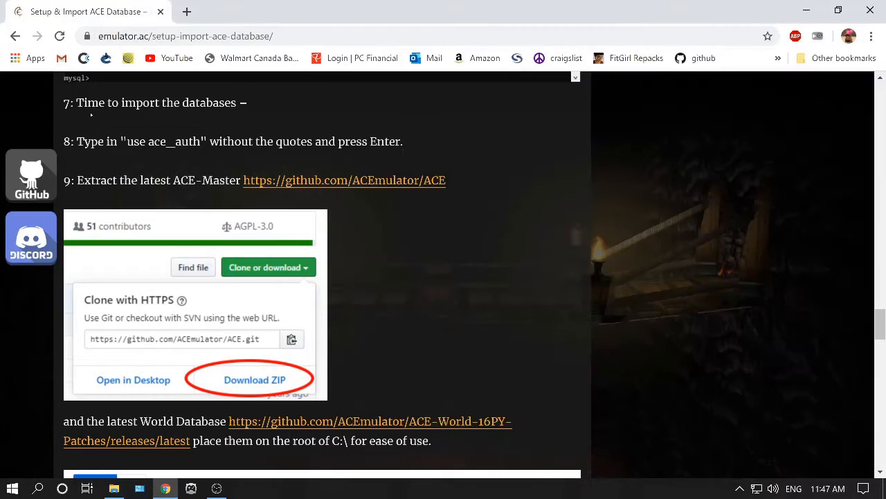
{"action": "scroll", "coordinate": [90, 115], "scroll_direction": "down", "scroll_amount": 2}
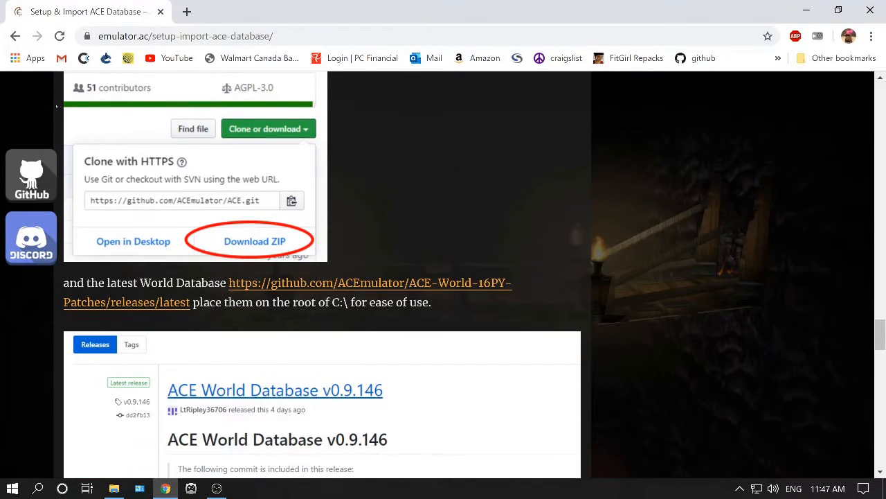
{"action": "scroll", "coordinate": [63, 81], "scroll_direction": "down", "scroll_amount": 1}
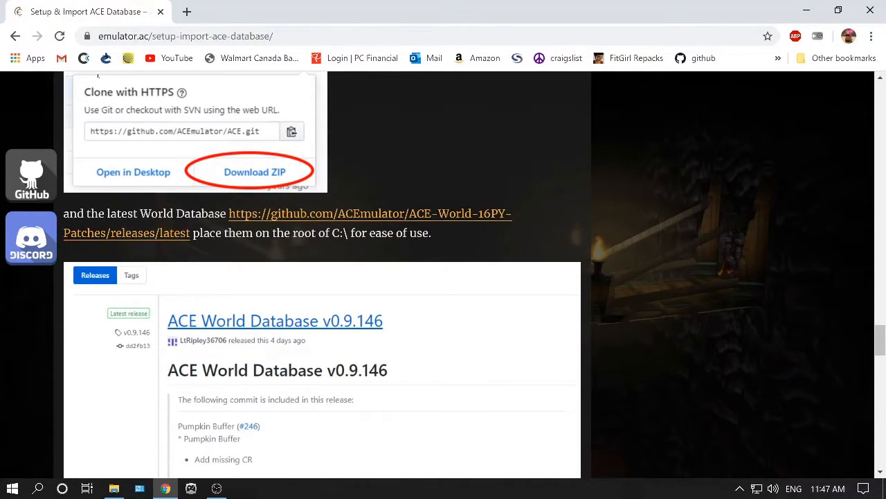
{"action": "scroll", "coordinate": [66, 79], "scroll_direction": "up", "scroll_amount": 3}
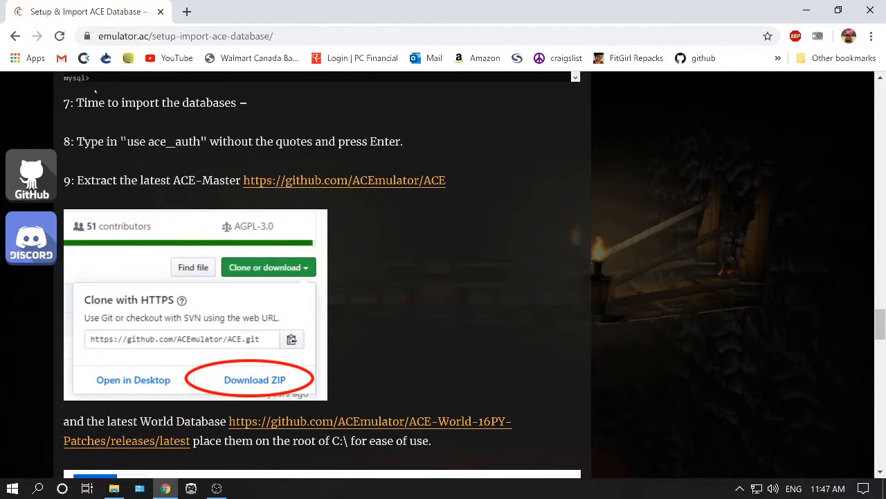
{"action": "scroll", "coordinate": [125, 298], "scroll_direction": "down", "scroll_amount": 2}
Open the latest ACE World Database release page and scroll down to its Assets list.
{"action": "left_click", "coordinate": [124, 302]}
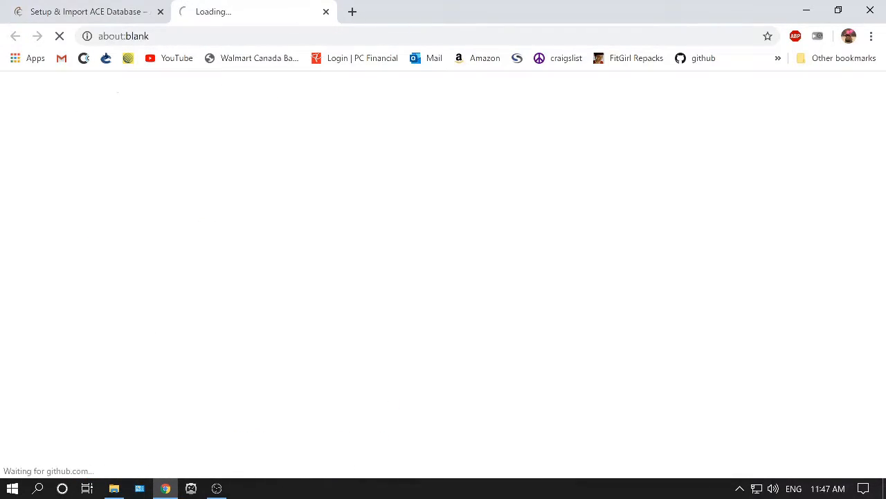
{"action": "scroll", "coordinate": [154, 103], "scroll_direction": "down", "scroll_amount": 1}
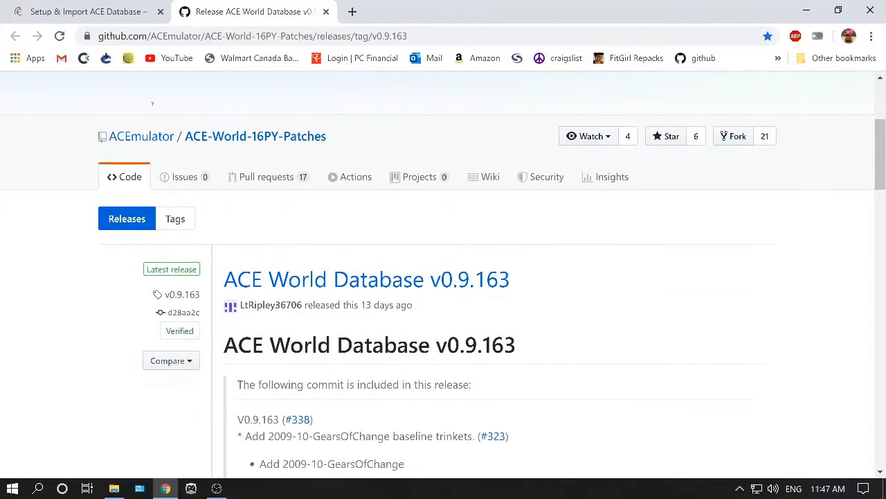
{"action": "scroll", "coordinate": [443, 277], "scroll_direction": "down", "scroll_amount": 9}
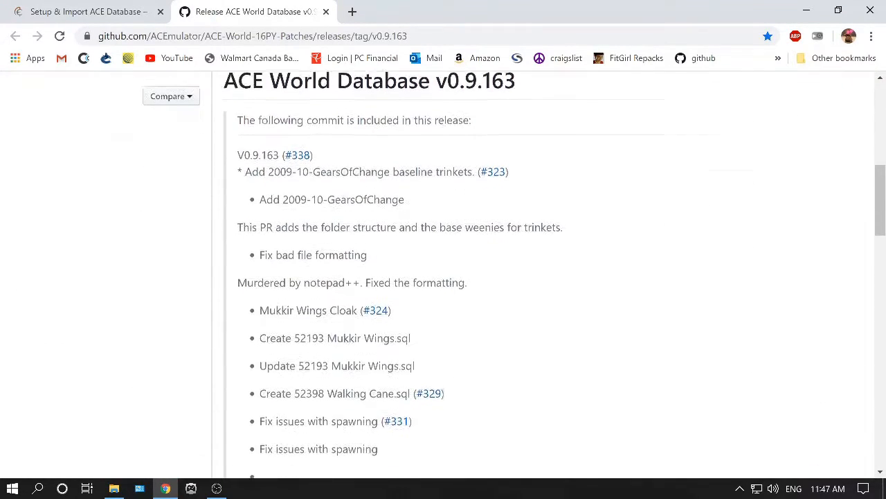
{"action": "scroll", "coordinate": [104, 112], "scroll_direction": "down", "scroll_amount": 18}
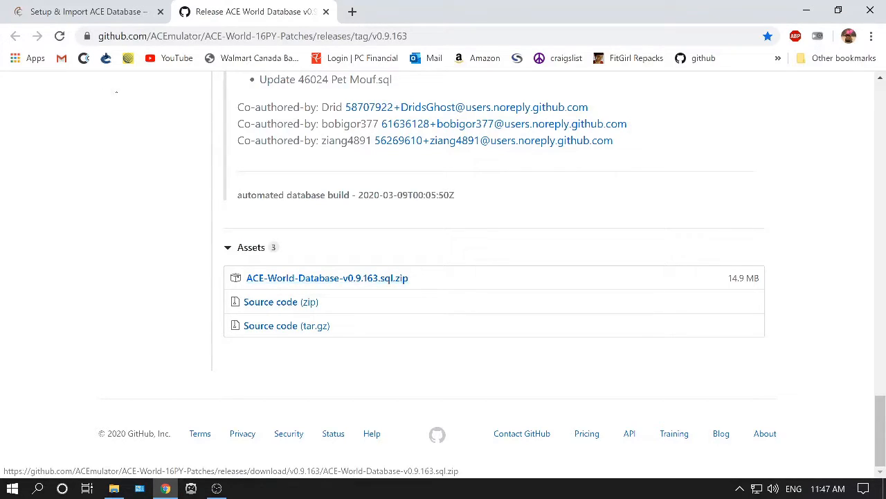
Switch to File Explorer, open the ACE folder and select the ACE-World-Database-v0.9.163 SQL file, then return to Local Disk (C:).
{"action": "key", "text": "alt+Tab"}
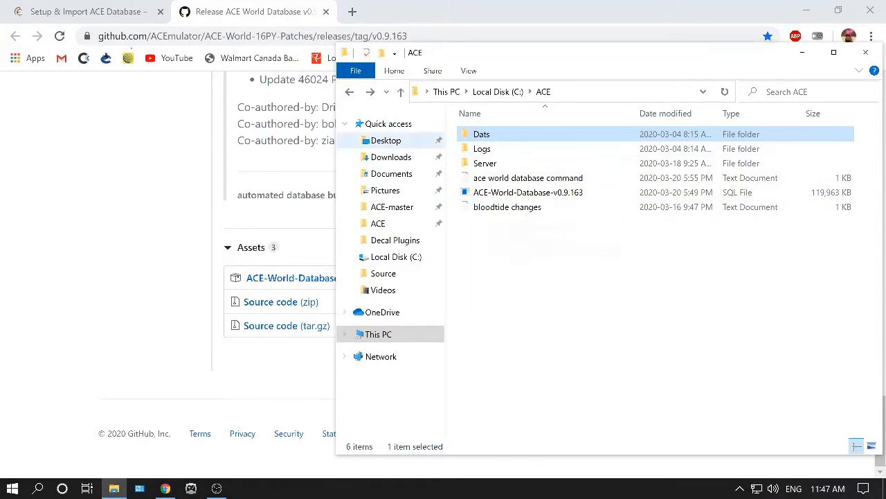
{"action": "left_click", "coordinate": [350, 91]}
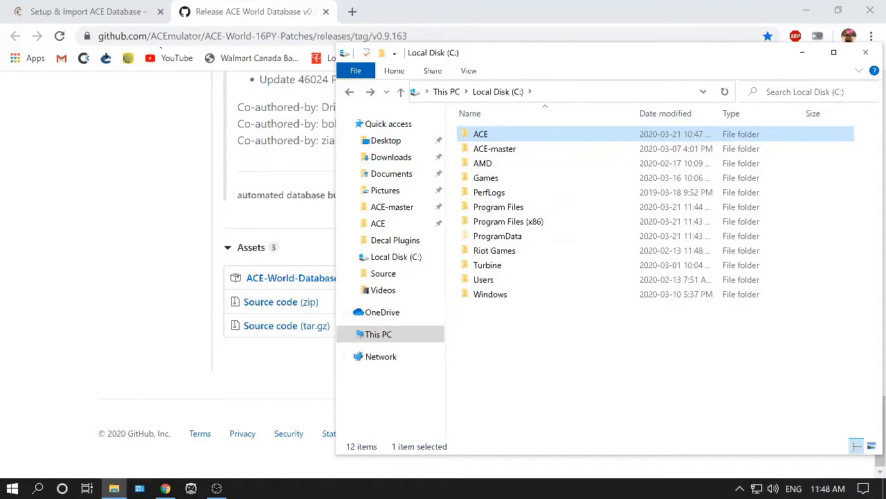
{"action": "double_click", "coordinate": [479, 134]}
{"action": "left_click", "coordinate": [490, 192]}
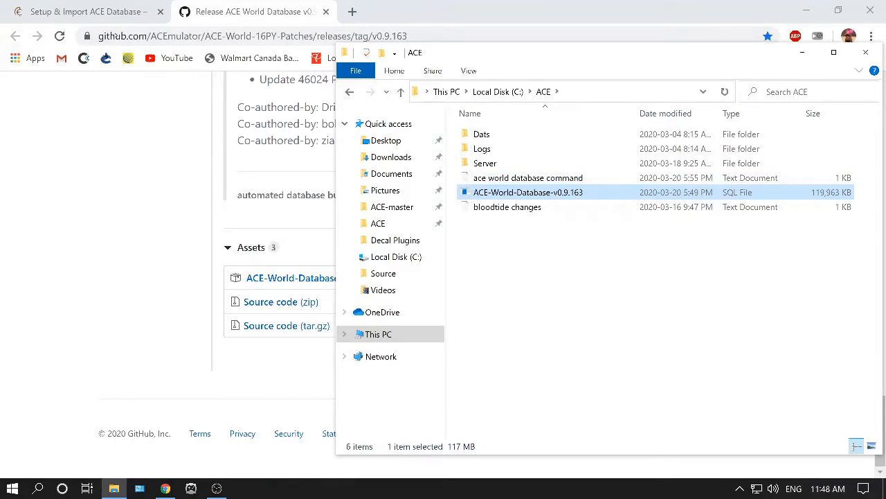
{"action": "left_click", "coordinate": [350, 92]}
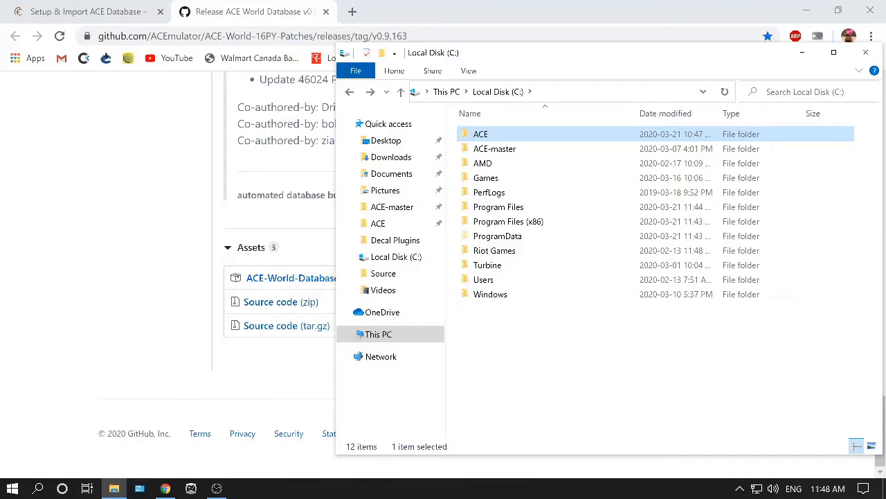
Switch back and forth between the database setup guide tab and the World Database release tab.
{"action": "left_click", "coordinate": [86, 11]}
{"action": "key", "text": "ctrl+Tab"}
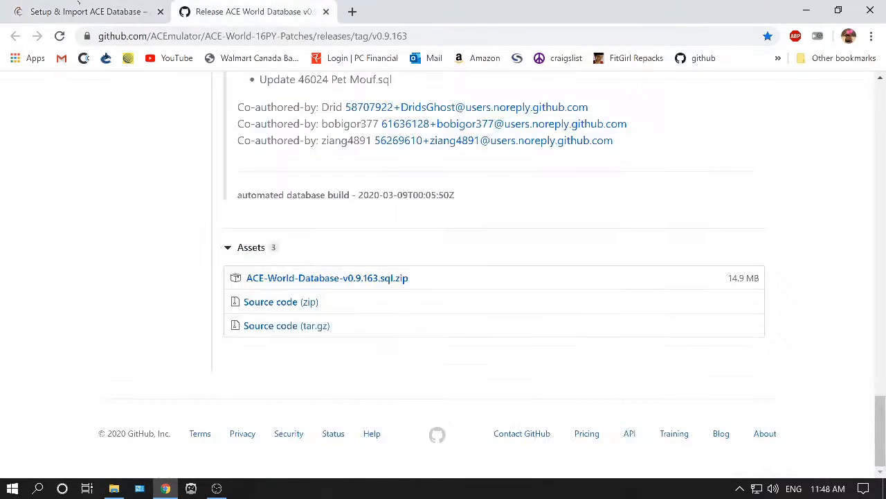
{"action": "left_click", "coordinate": [47, 4]}
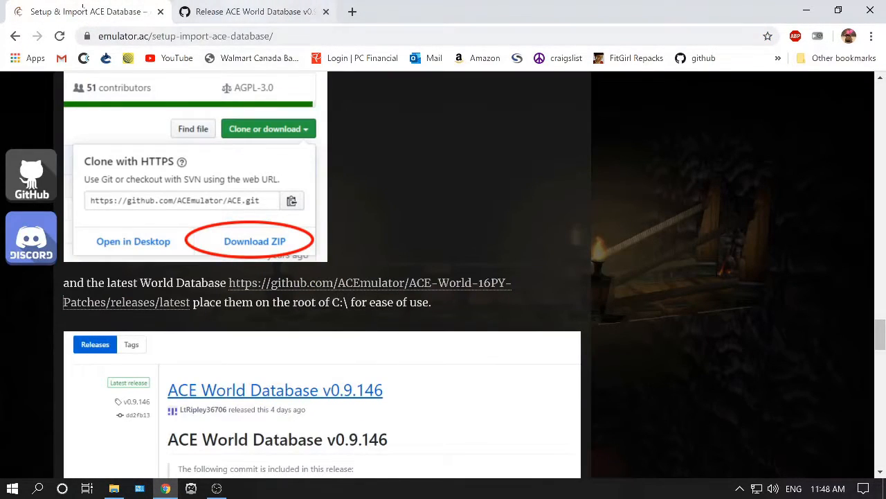
{"action": "key", "text": "ctrl+Tab"}
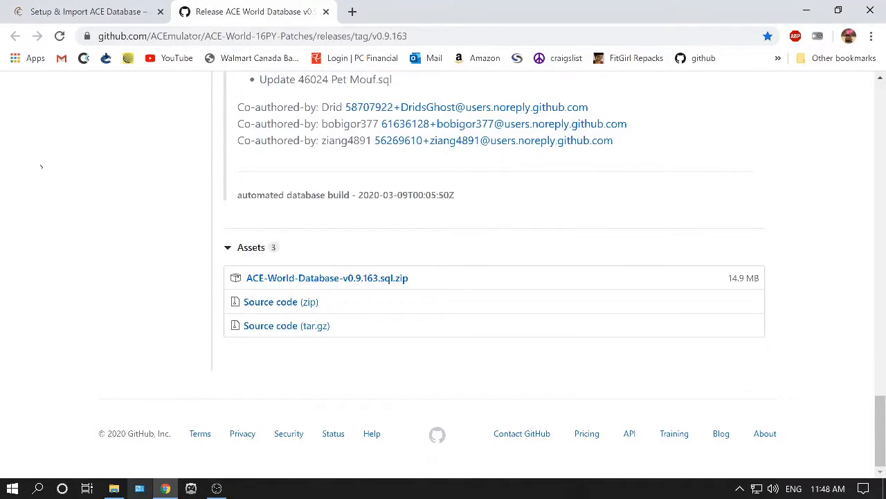
Reopen the ACE folder on C: and highlight the ACE-World-Database-v0.9.163 SQL file again before going back.
{"action": "left_click", "coordinate": [115, 488]}
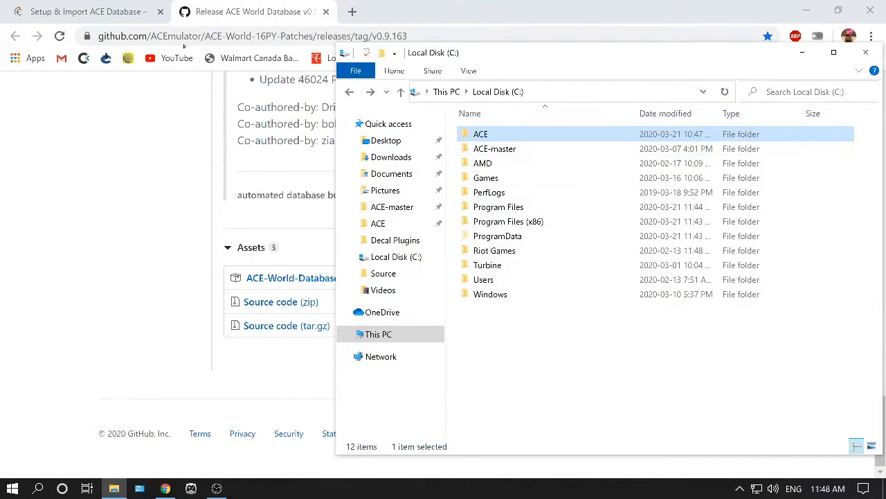
{"action": "double_click", "coordinate": [485, 134]}
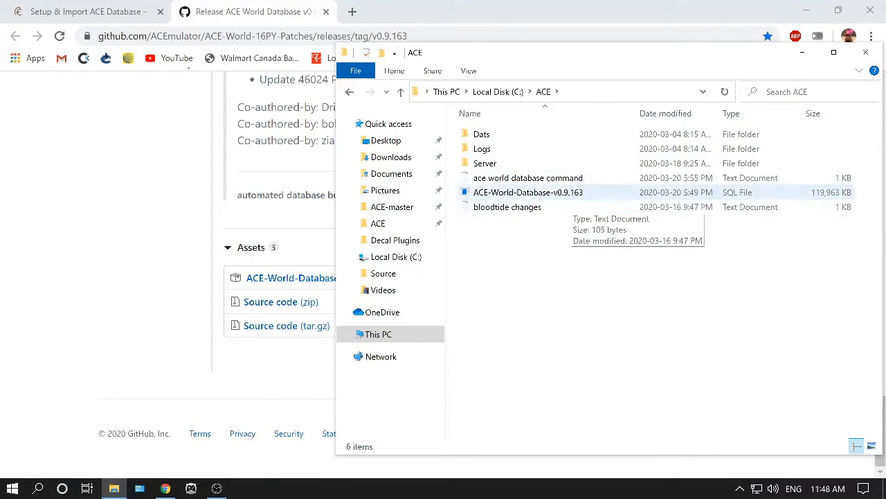
{"action": "left_click", "coordinate": [562, 192]}
{"action": "left_click", "coordinate": [350, 92]}
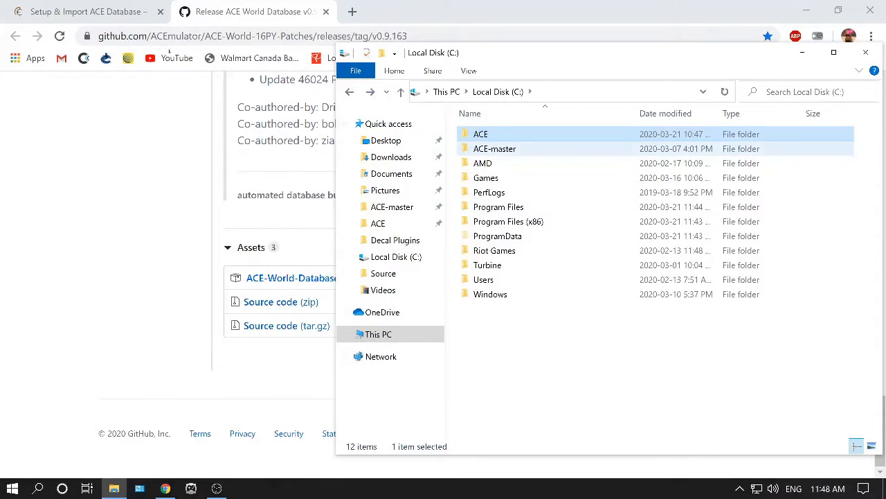
Open ACE-master > Database > Base and select the AuthenticationBase, ShardBase and WorldBase SQL files in turn.
{"action": "left_click", "coordinate": [495, 149]}
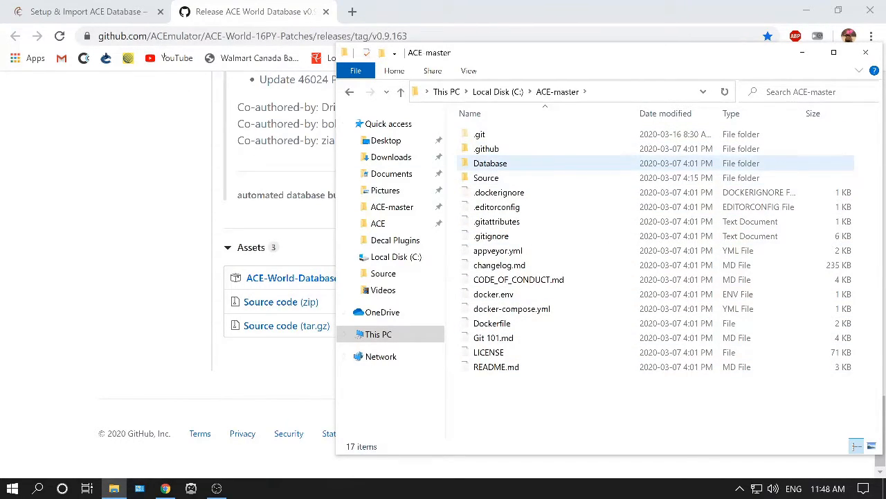
{"action": "double_click", "coordinate": [490, 163]}
{"action": "double_click", "coordinate": [485, 148]}
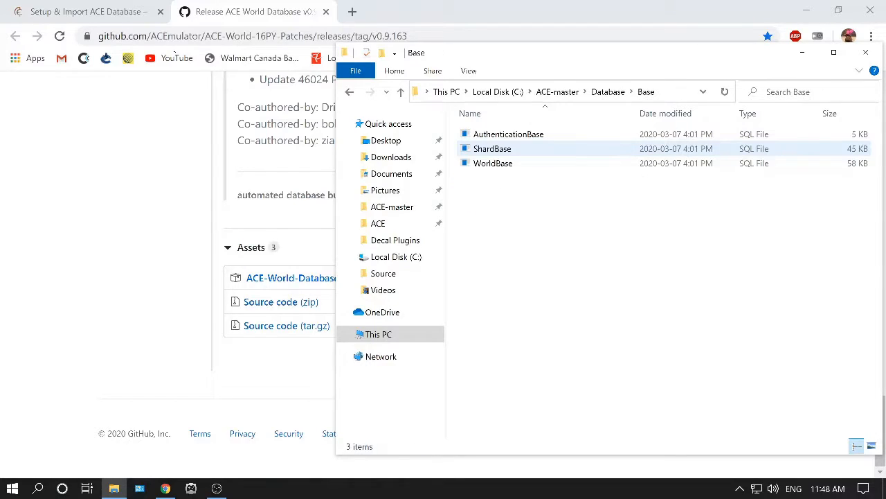
{"action": "left_click", "coordinate": [509, 134]}
{"action": "left_click", "coordinate": [492, 148]}
{"action": "left_click", "coordinate": [493, 163]}
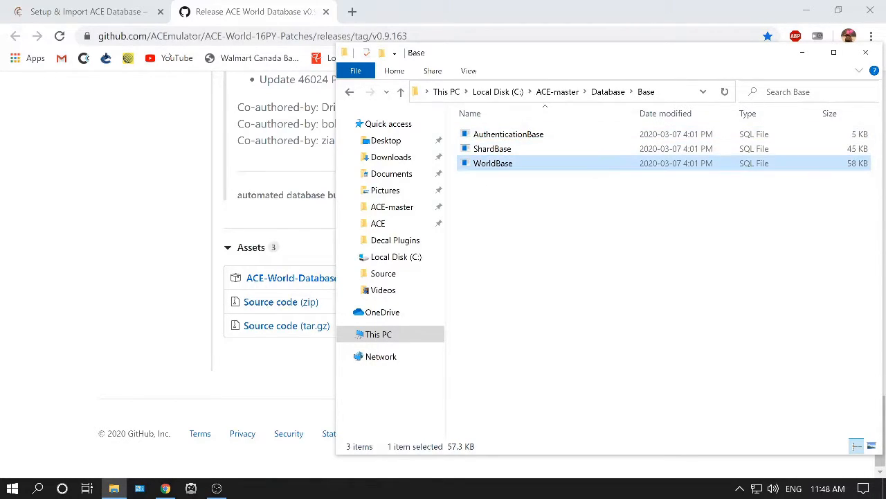
Select the AuthenticationBase, ShardBase and WorldBase SQL files in the Base folder one after another.
{"action": "left_click", "coordinate": [534, 228]}
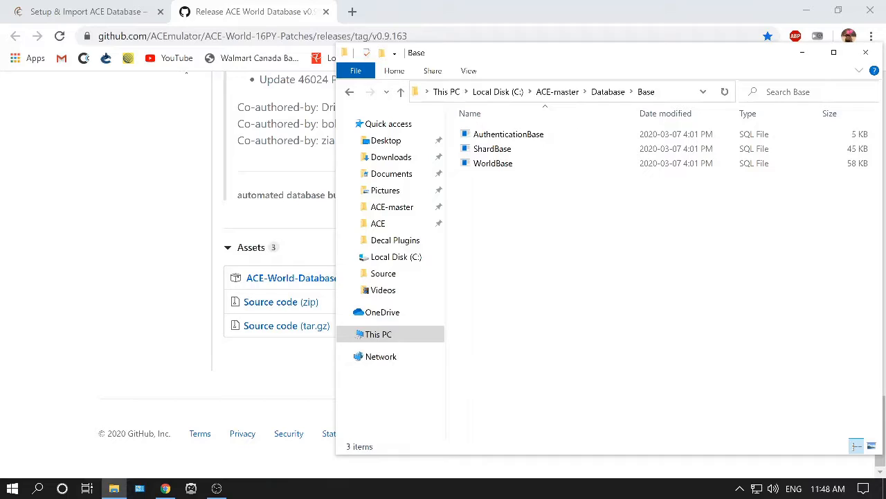
{"action": "left_click", "coordinate": [519, 135]}
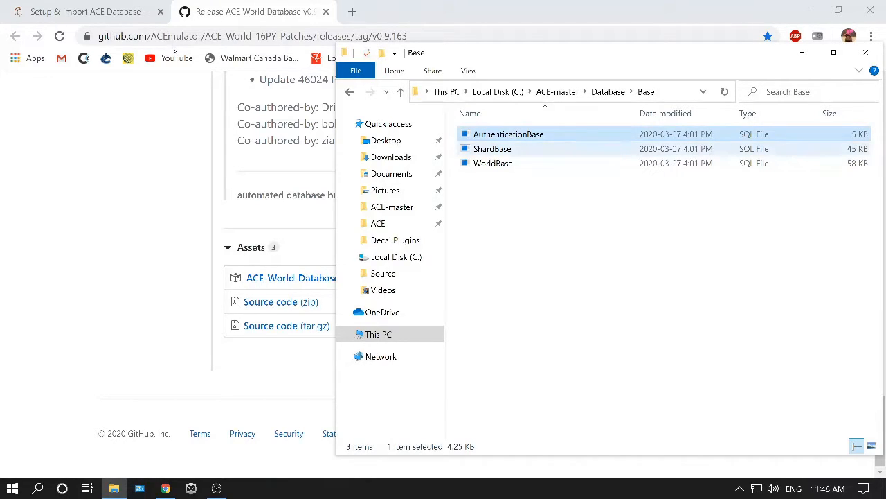
{"action": "left_click", "coordinate": [492, 148]}
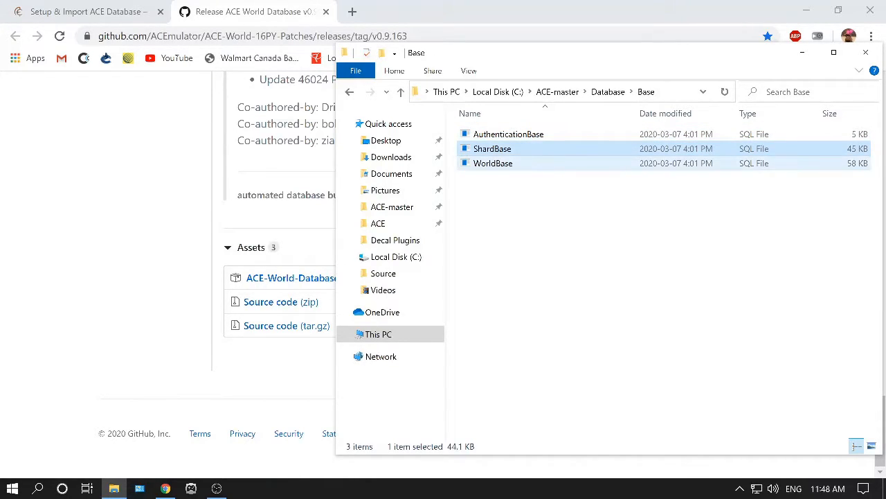
{"action": "left_click", "coordinate": [493, 164]}
{"action": "left_click", "coordinate": [509, 135]}
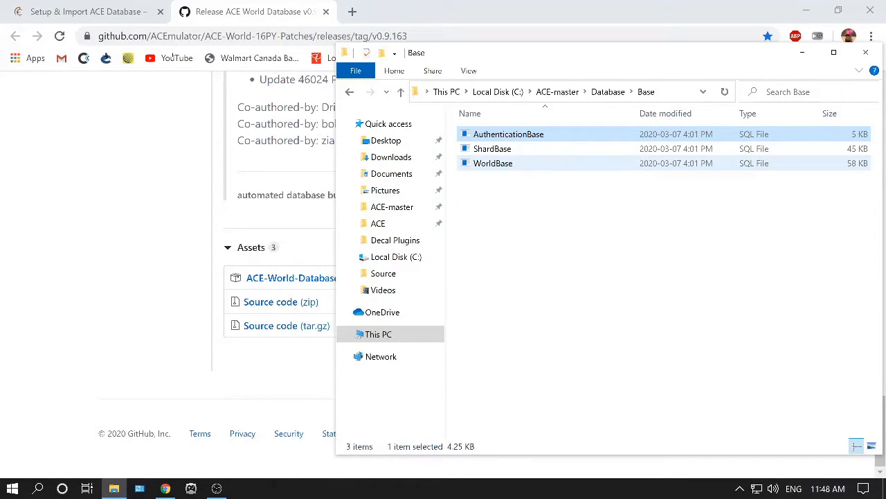
{"action": "left_click", "coordinate": [493, 149]}
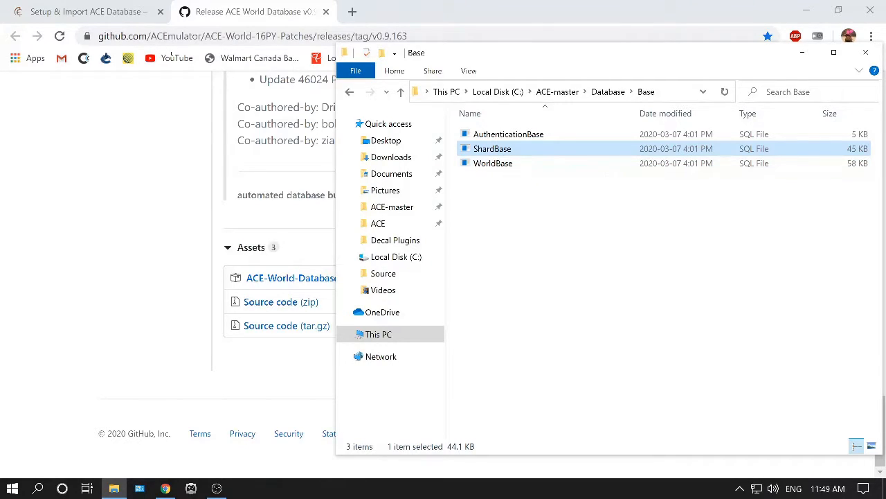
Navigate back up to Local Disk (C:), open the ACE folder and browse into its Dats subfolder and back.
{"action": "key", "text": "Down"}
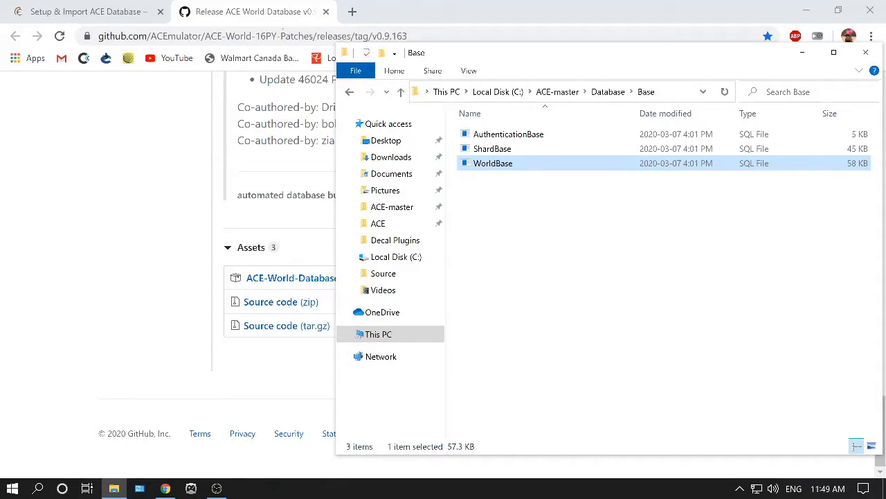
{"action": "key", "text": "BackSpace"}
{"action": "key", "text": "BackSpace"}
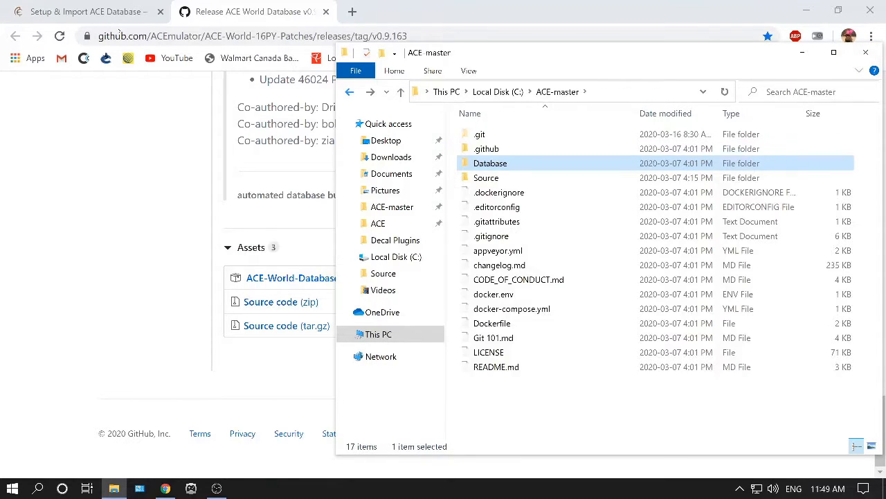
{"action": "key", "text": "BackSpace"}
{"action": "left_click", "coordinate": [350, 92]}
{"action": "left_click", "coordinate": [370, 91]}
{"action": "left_click", "coordinate": [493, 134]}
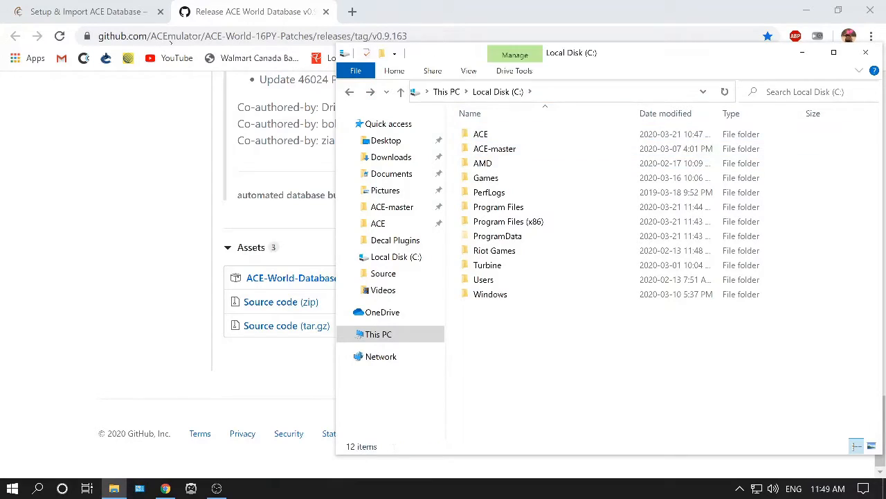
{"action": "key", "text": "F2"}
{"action": "key", "text": "Return"}
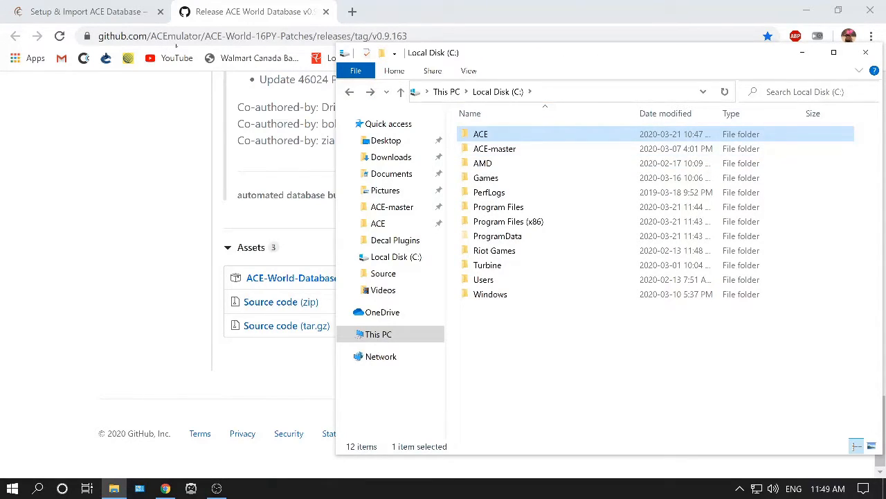
{"action": "key", "text": "Return"}
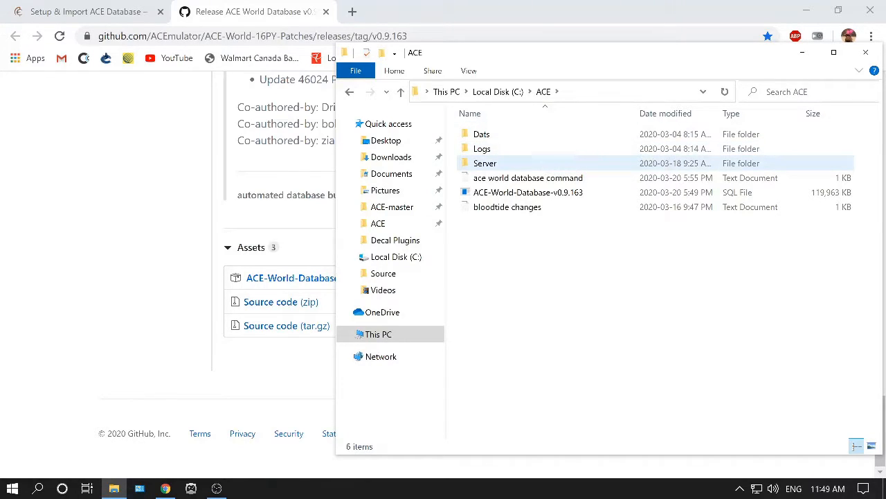
{"action": "double_click", "coordinate": [485, 134]}
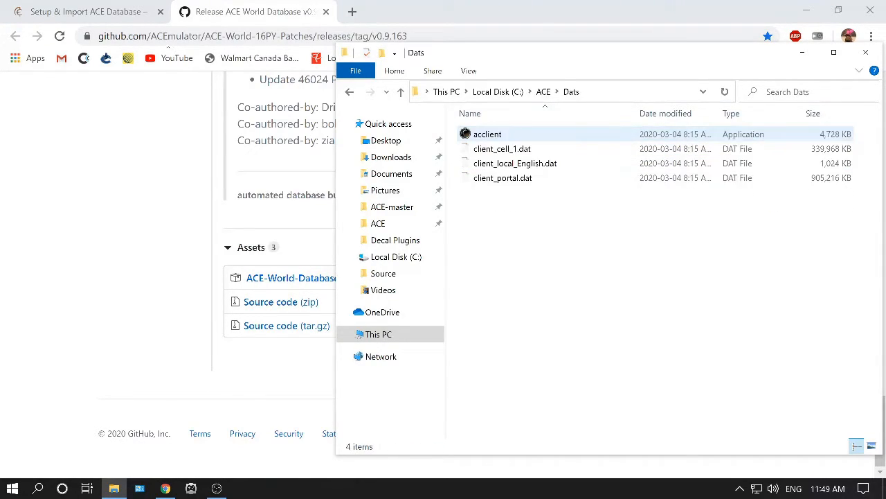
{"action": "left_click", "coordinate": [350, 91]}
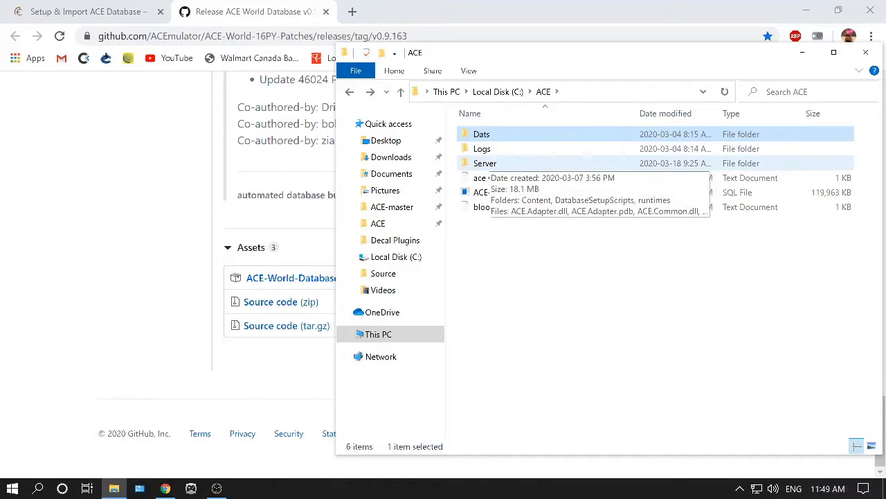
{"action": "double_click", "coordinate": [481, 133]}
{"action": "left_click", "coordinate": [350, 91]}
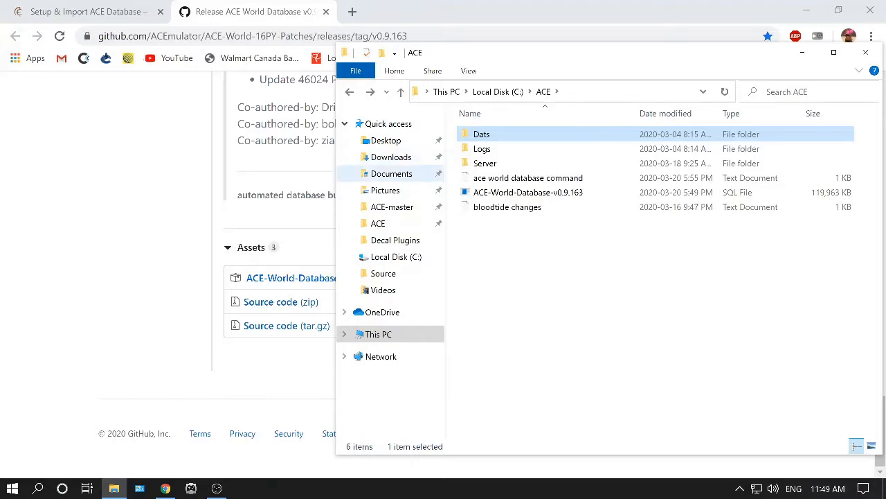
Open ACE-master > Database > Base from Local Disk (C:) and select the ShardBase and WorldBase files.
{"action": "left_click", "coordinate": [396, 256]}
{"action": "double_click", "coordinate": [488, 148]}
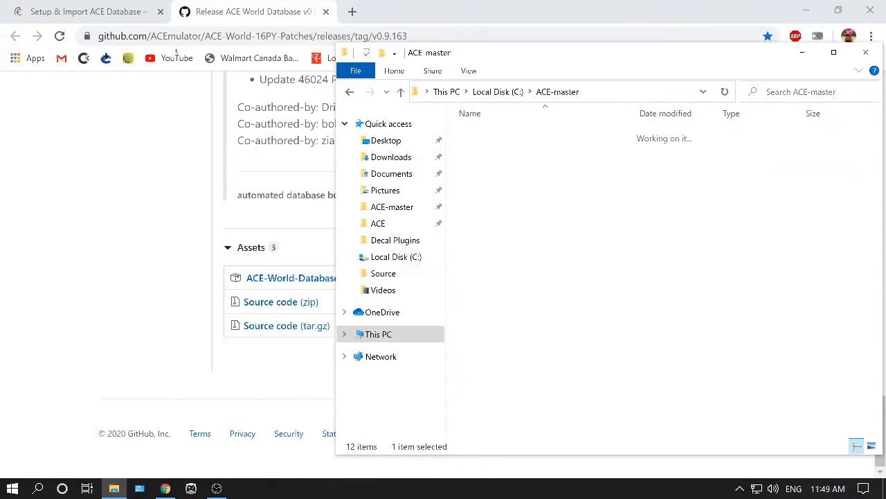
{"action": "double_click", "coordinate": [488, 163]}
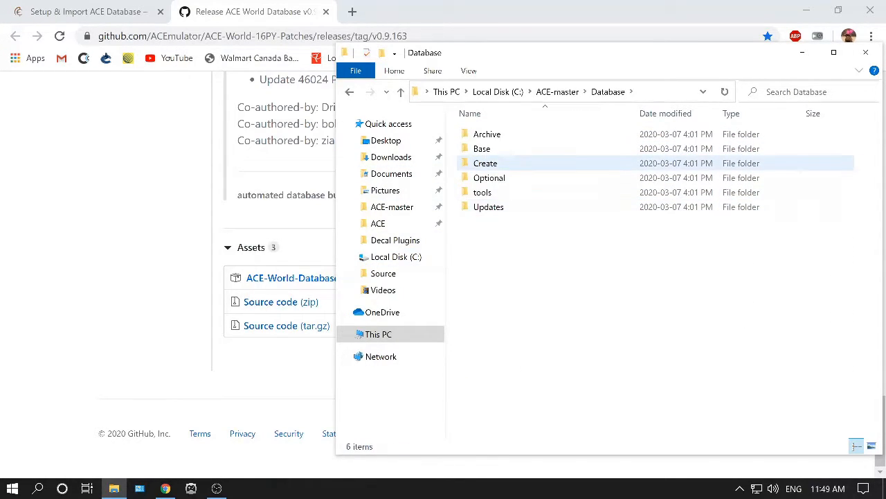
{"action": "double_click", "coordinate": [488, 149]}
{"action": "left_click", "coordinate": [491, 149]}
{"action": "left_click", "coordinate": [492, 163]}
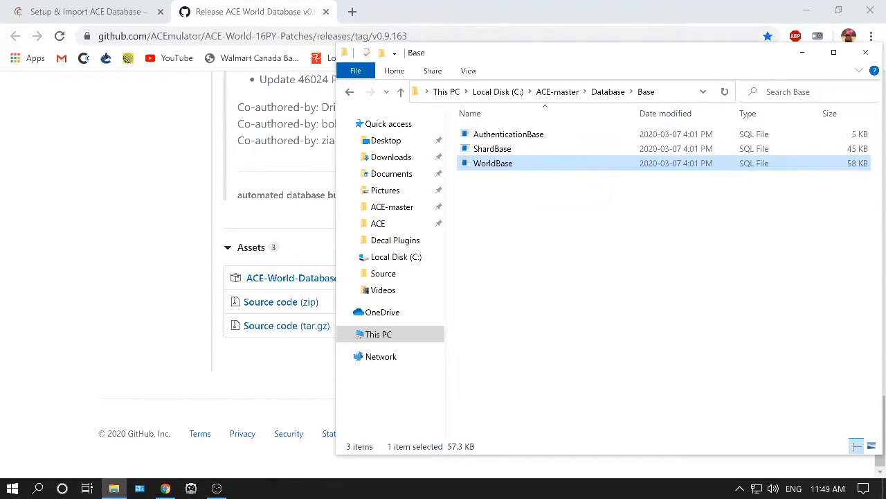
Return to the ACE folder, select the ACE-World-Database-v0.9.163 SQL file and close File Explorer.
{"action": "left_click", "coordinate": [350, 91]}
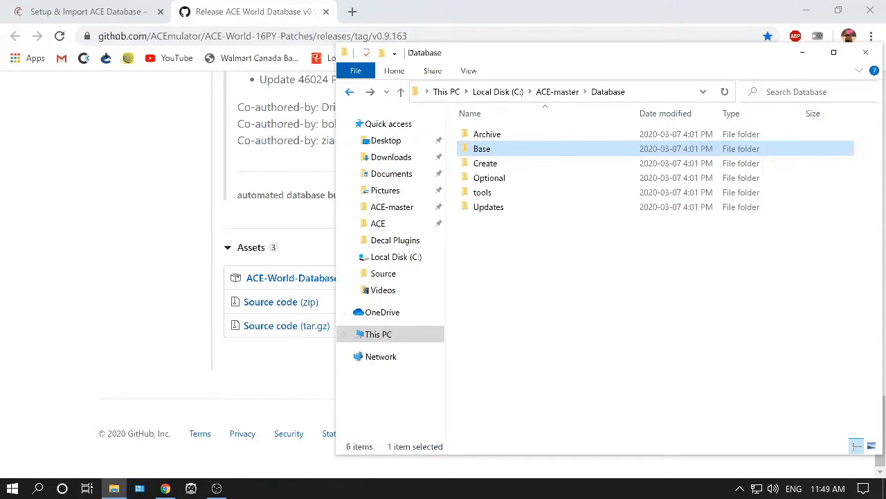
{"action": "left_click", "coordinate": [350, 92]}
{"action": "left_click", "coordinate": [349, 92]}
{"action": "double_click", "coordinate": [480, 133]}
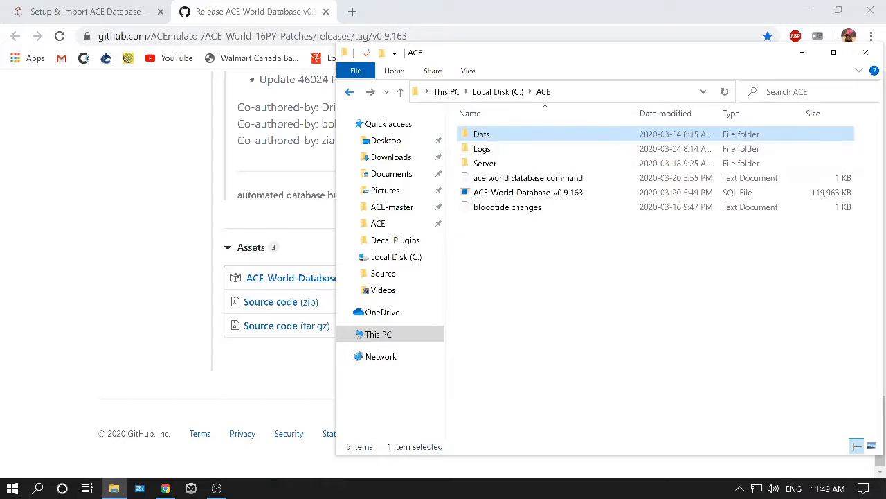
{"action": "left_click", "coordinate": [527, 192]}
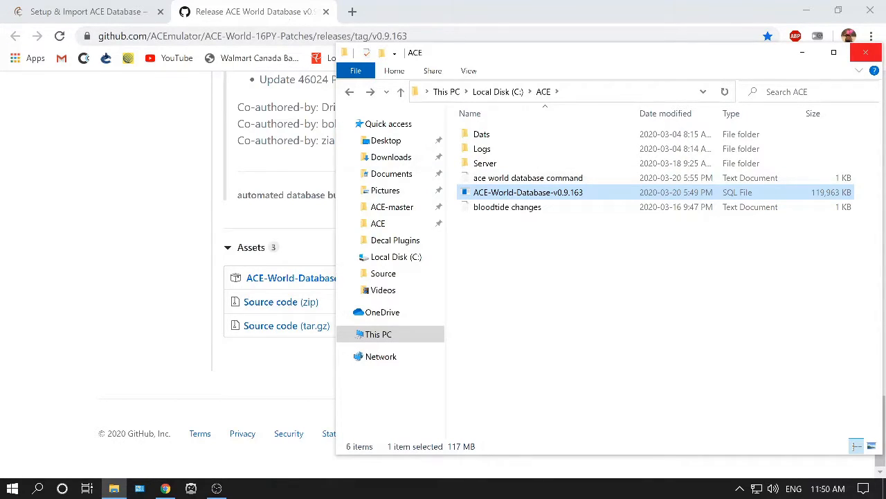
{"action": "left_click", "coordinate": [865, 53]}
Close the World Database release tab and scroll the setup guide back to its first step.
{"action": "key", "text": "ctrl+w"}
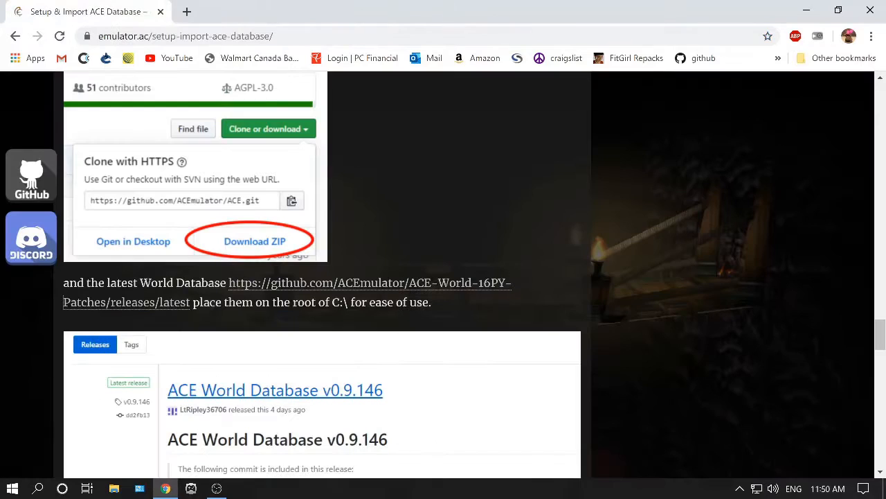
{"action": "scroll", "coordinate": [292, 107], "scroll_direction": "up", "scroll_amount": 15}
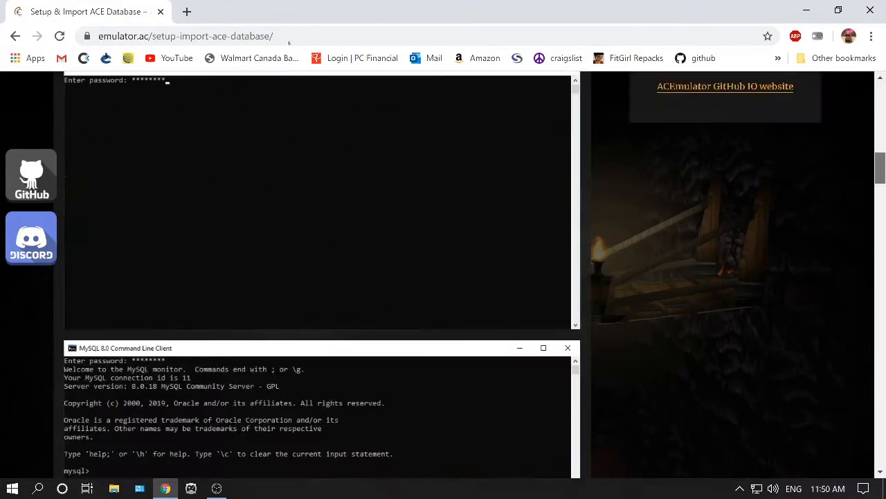
{"action": "scroll", "coordinate": [292, 108], "scroll_direction": "down", "scroll_amount": 4}
{"action": "scroll", "coordinate": [443, 277], "scroll_direction": "up", "scroll_amount": 2}
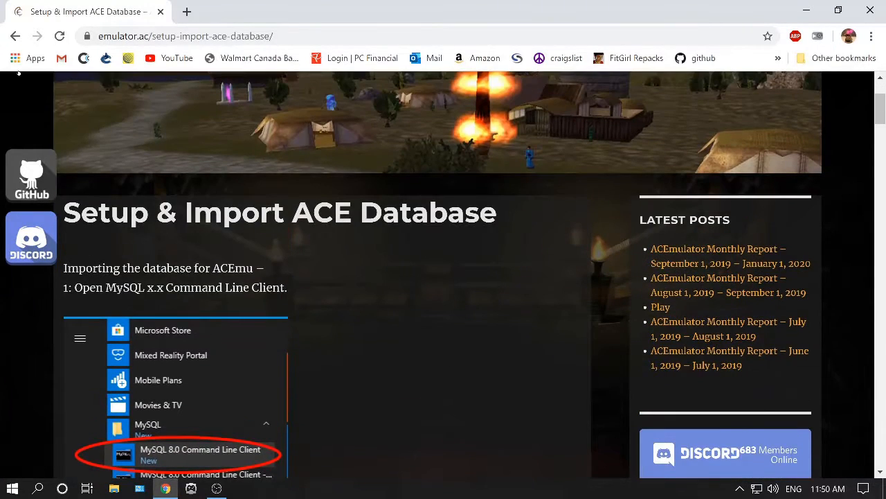
{"action": "scroll", "coordinate": [107, 111], "scroll_direction": "down", "scroll_amount": 2}
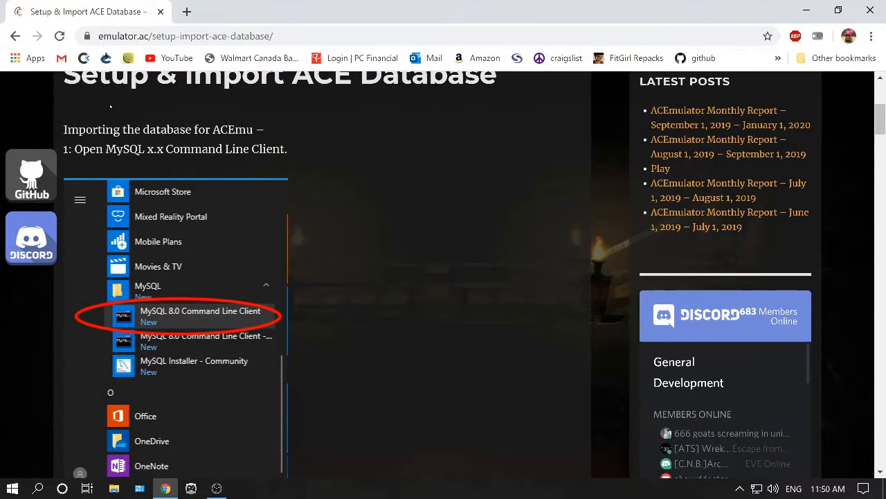
{"action": "scroll", "coordinate": [107, 110], "scroll_direction": "down", "scroll_amount": 6}
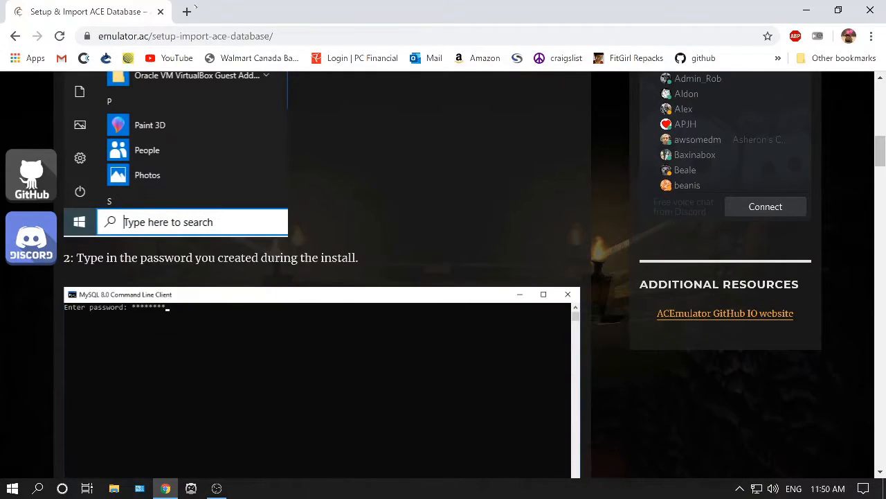
Snap the guide browser to half the screen and launch MySQL 8.0 Command Line Client - Unicode from Start search.
{"action": "left_click_drag", "start_coordinate": [117, 4], "coordinate": [0, 13]}
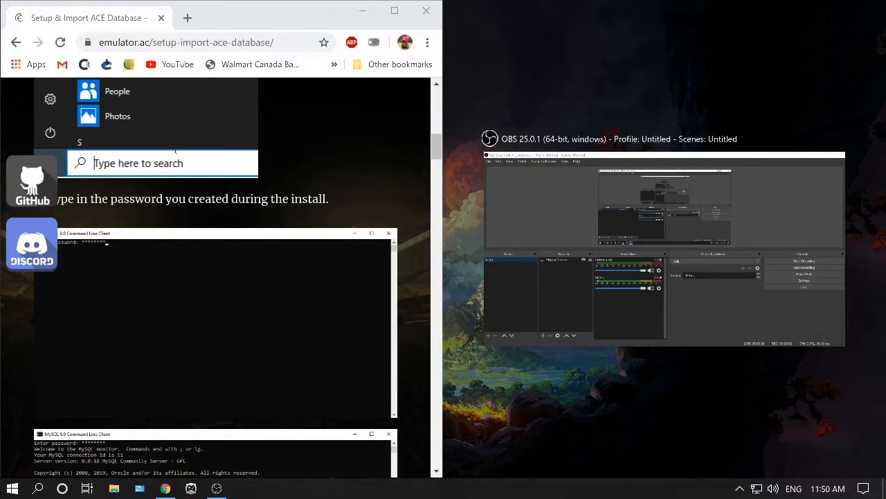
{"action": "left_click", "coordinate": [38, 489]}
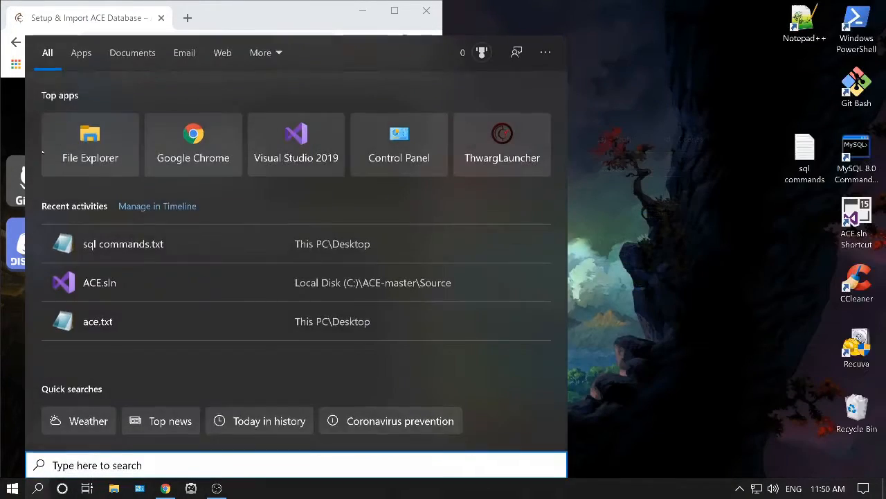
{"action": "type", "text": "myds"}
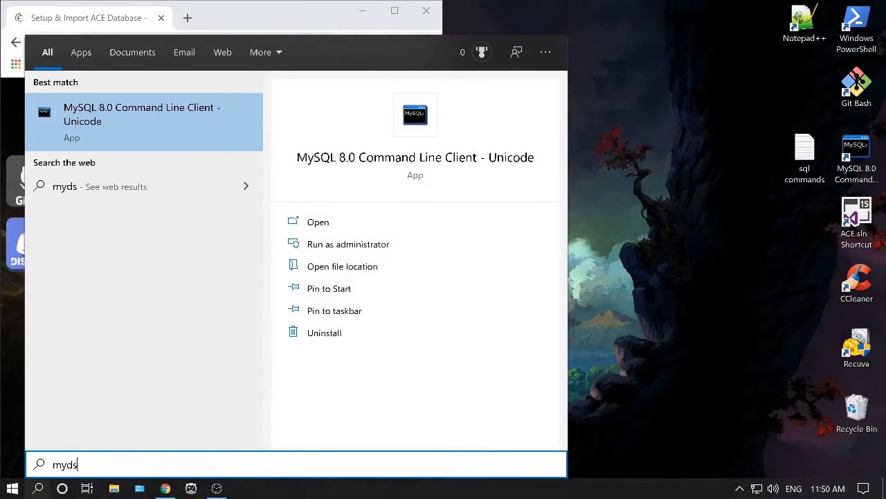
{"action": "key", "text": "BackSpace"}
{"action": "key", "text": "BackSpace"}
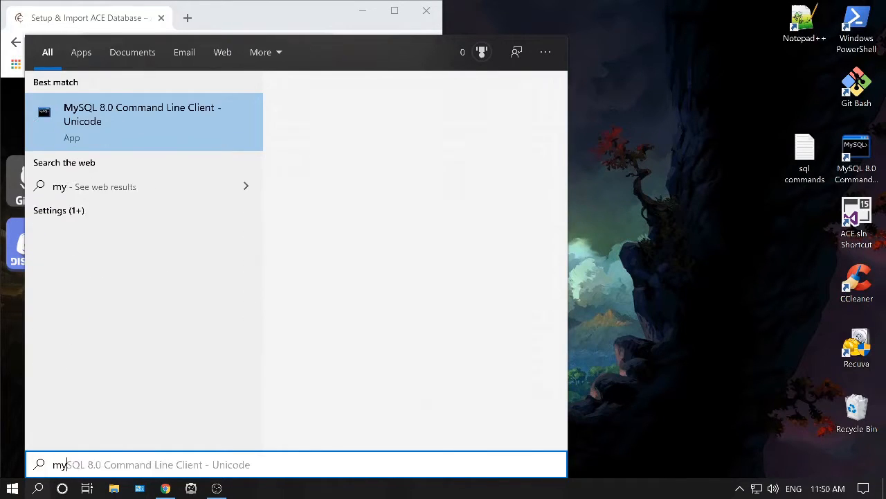
{"action": "type", "text": "sql"}
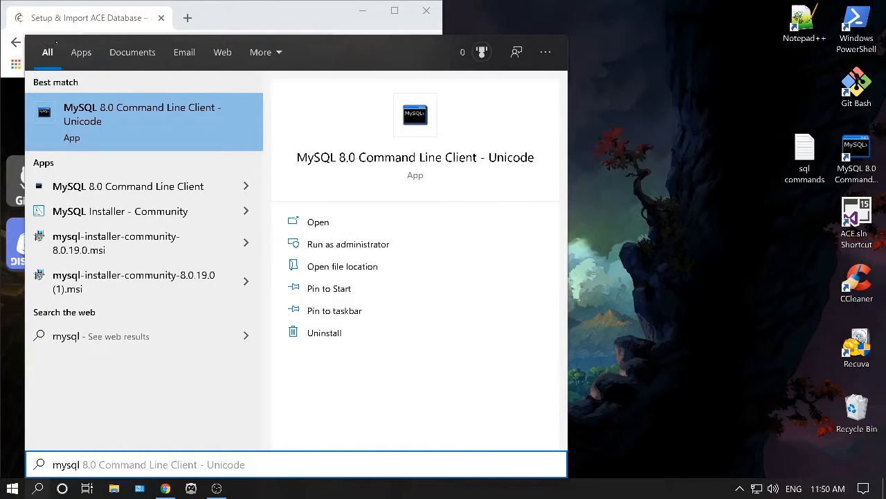
{"action": "key", "text": "Return"}
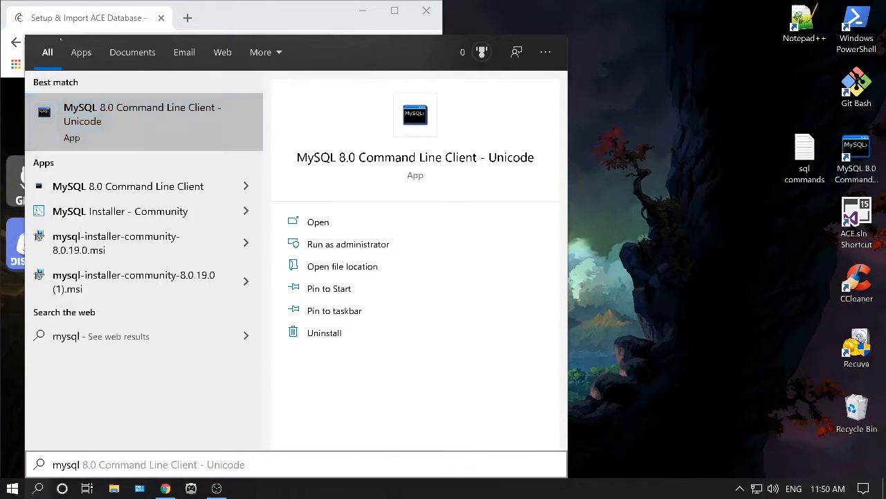
Snap the MySQL client to the other half of the screen and log in with the root password.
{"action": "left_click_drag", "start_coordinate": [320, 63], "coordinate": [885, 64]}
{"action": "type", "text": "**********"}
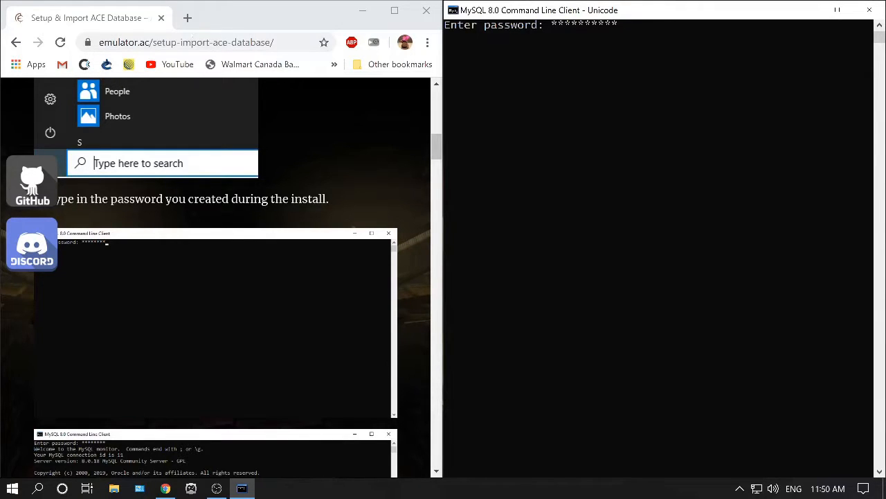
{"action": "key", "text": "Return"}
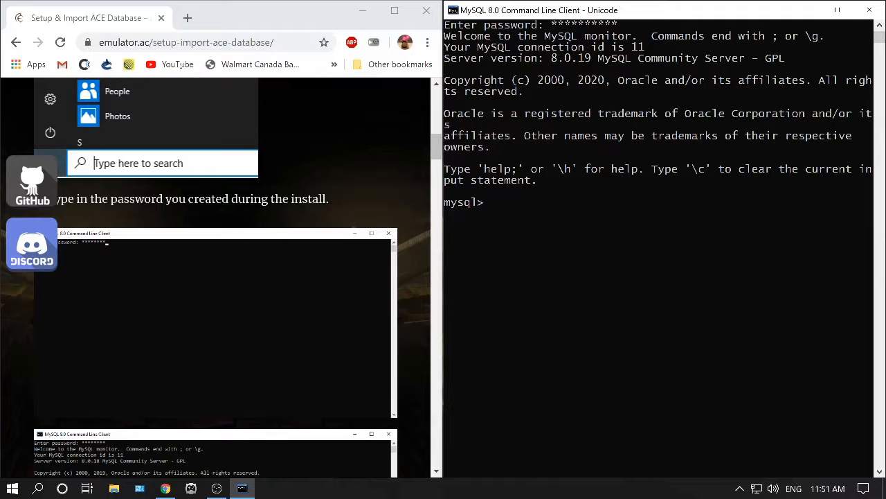
Scroll the guide to step 3 and select the CREATE DATABASE ace_auth; command text.
{"action": "left_click", "coordinate": [114, 82]}
{"action": "scroll", "coordinate": [216, 277], "scroll_direction": "down", "scroll_amount": 1}
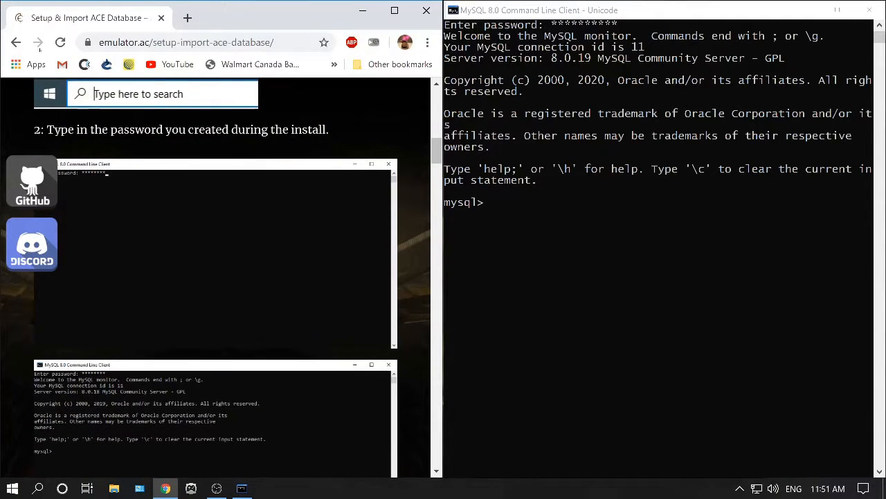
{"action": "scroll", "coordinate": [216, 277], "scroll_direction": "down", "scroll_amount": 2}
{"action": "scroll", "coordinate": [61, 97], "scroll_direction": "down", "scroll_amount": 2}
{"action": "scroll", "coordinate": [216, 277], "scroll_direction": "down", "scroll_amount": 1}
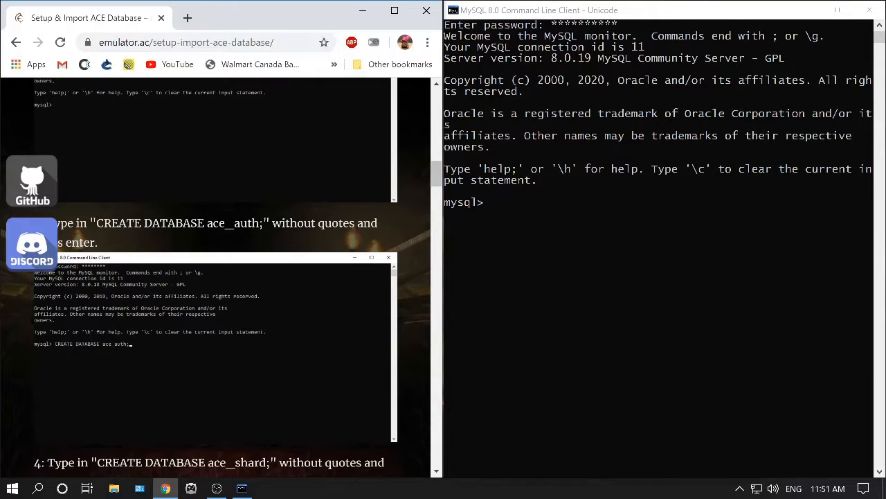
{"action": "left_click_drag", "start_coordinate": [263, 223], "coordinate": [96, 223]}
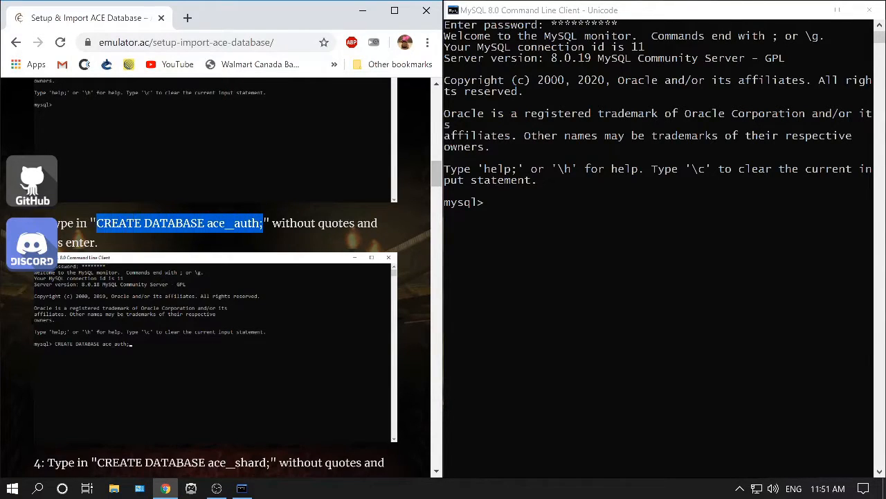
Copy the CREATE DATABASE ace_auth; command from the guide and run it in the MySQL client.
{"action": "right_click", "coordinate": [130, 228]}
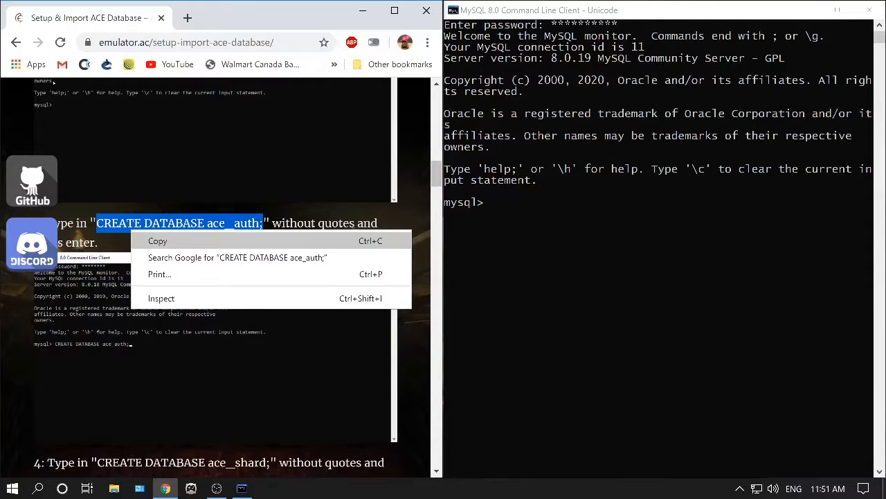
{"action": "left_click", "coordinate": [156, 240]}
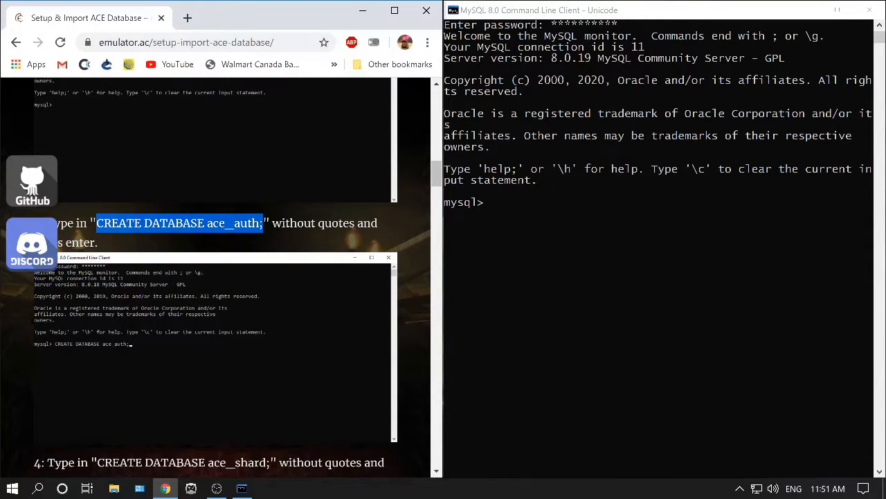
{"action": "left_click", "coordinate": [208, 243]}
{"action": "left_click", "coordinate": [501, 202]}
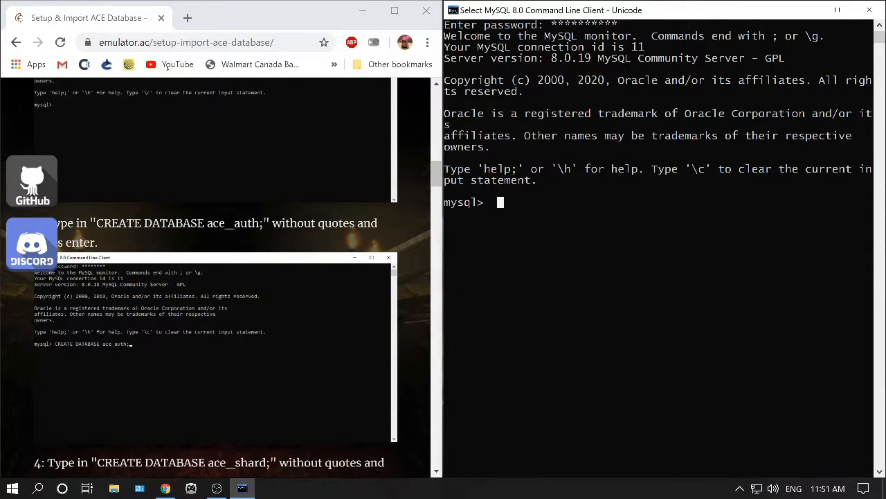
{"action": "left_click", "coordinate": [541, 214]}
{"action": "left_click", "coordinate": [494, 191]}
{"action": "left_click", "coordinate": [508, 202]}
{"action": "key", "text": "ctrl+v"}
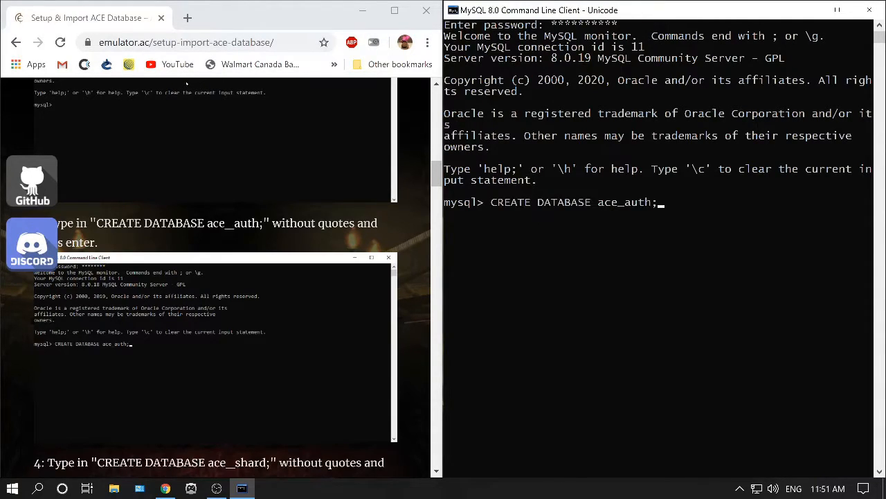
{"action": "key", "text": "Return"}
Copy the guide's CREATE DATABASE ace_shard; command and run it in the MySQL client.
{"action": "scroll", "coordinate": [95, 94], "scroll_direction": "down", "scroll_amount": 2}
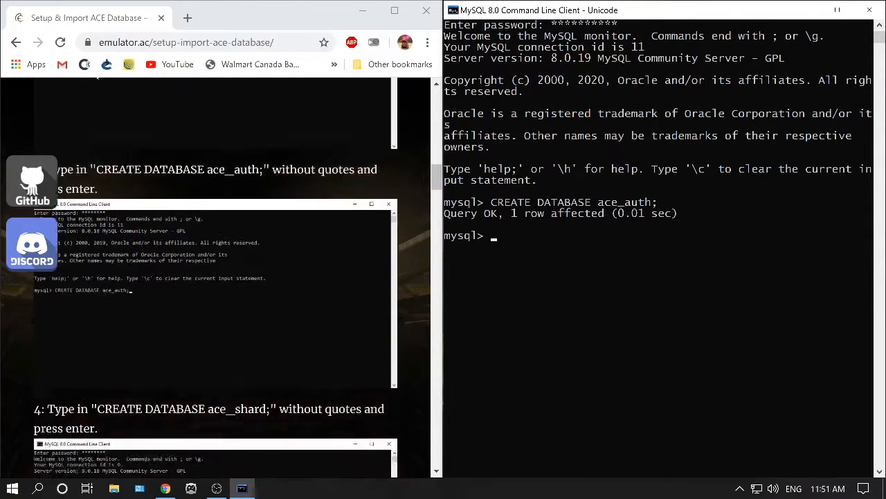
{"action": "left_click_drag", "start_coordinate": [270, 323], "coordinate": [97, 324]}
{"action": "key", "text": "alt+Tab"}
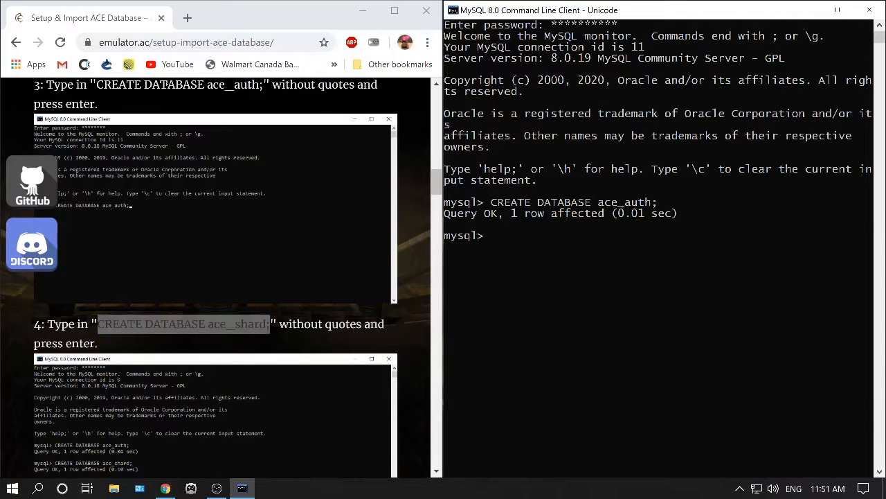
{"action": "key", "text": "ctrl+v"}
{"action": "key", "text": "Return"}
Copy the guide's CREATE DATABASE ace_world; command and run it in the MySQL client.
{"action": "scroll", "coordinate": [80, 115], "scroll_direction": "down", "scroll_amount": 2}
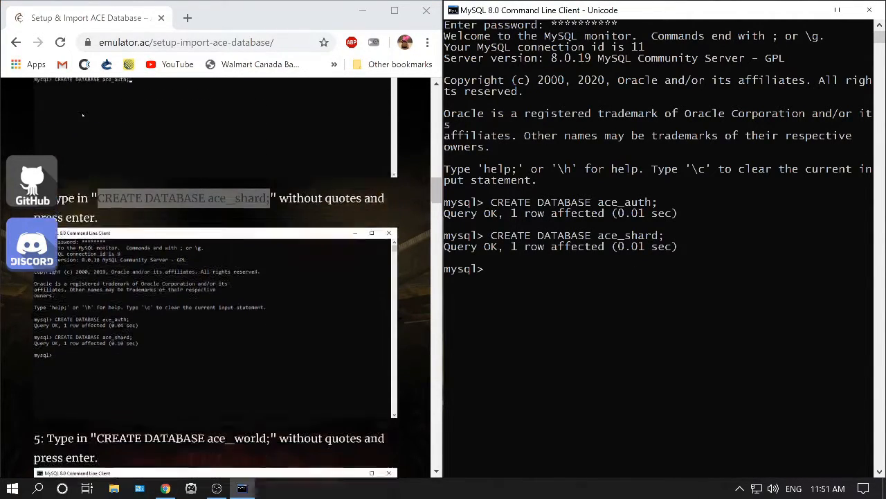
{"action": "left_click", "coordinate": [95, 146]}
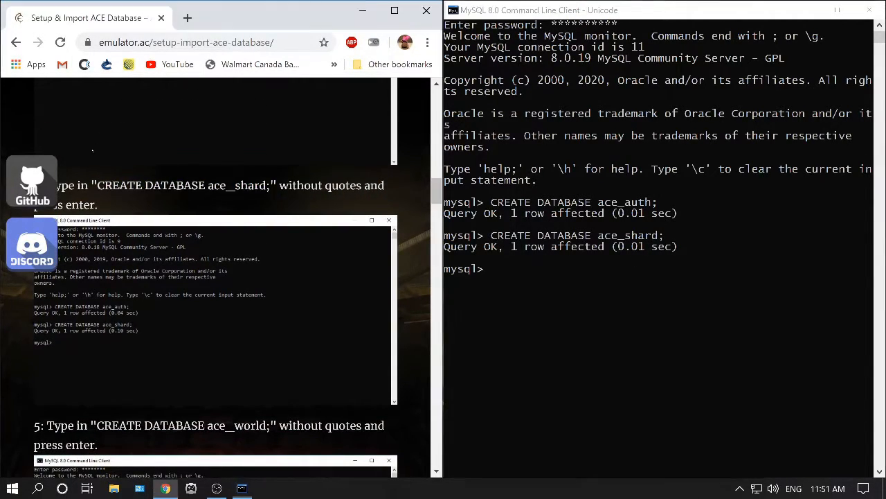
{"action": "scroll", "coordinate": [70, 136], "scroll_direction": "down", "scroll_amount": 1}
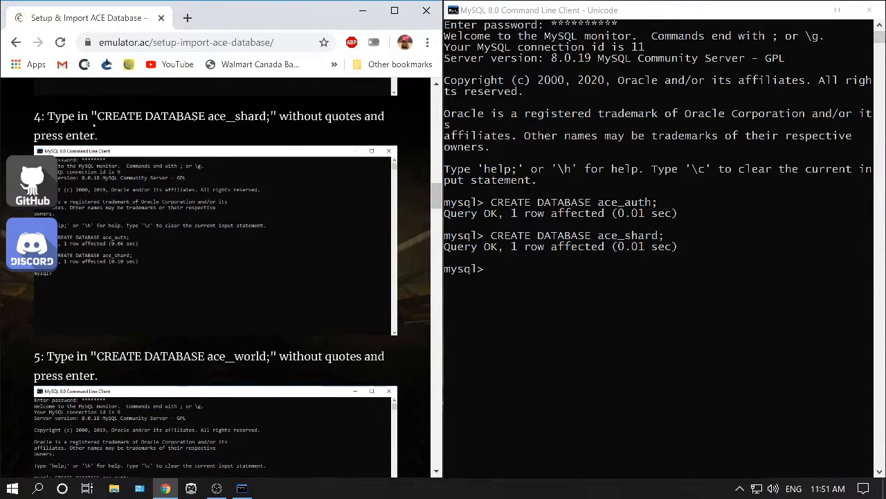
{"action": "scroll", "coordinate": [74, 125], "scroll_direction": "down", "scroll_amount": 1}
{"action": "left_click_drag", "start_coordinate": [271, 287], "coordinate": [96, 287]}
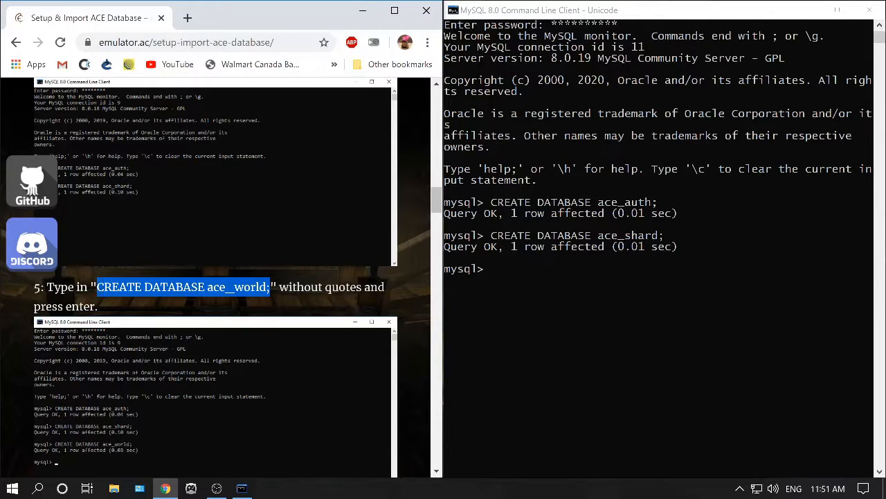
{"action": "key", "text": "alt+Tab"}
{"action": "key", "text": "ctrl+v"}
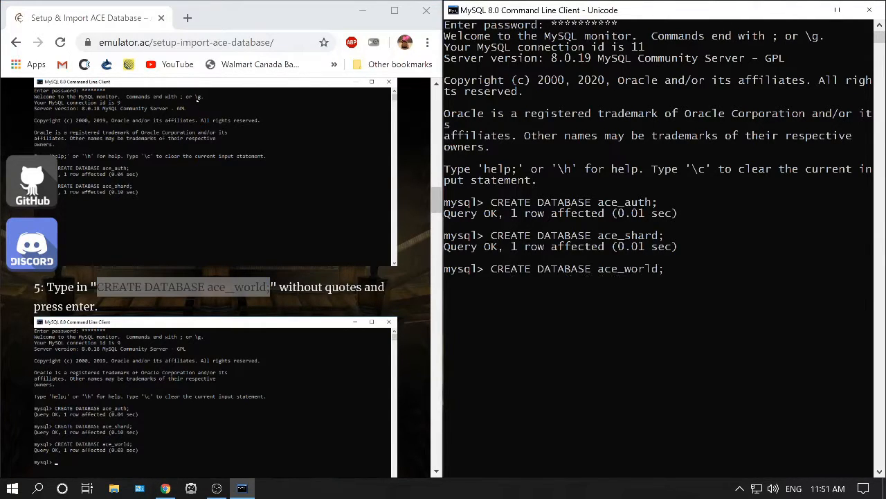
{"action": "key", "text": "Return"}
Run flush privileges; in the MySQL client after reviewing the guide's user commands.
{"action": "scroll", "coordinate": [105, 125], "scroll_direction": "down", "scroll_amount": 3}
{"action": "left_click", "coordinate": [106, 124]}
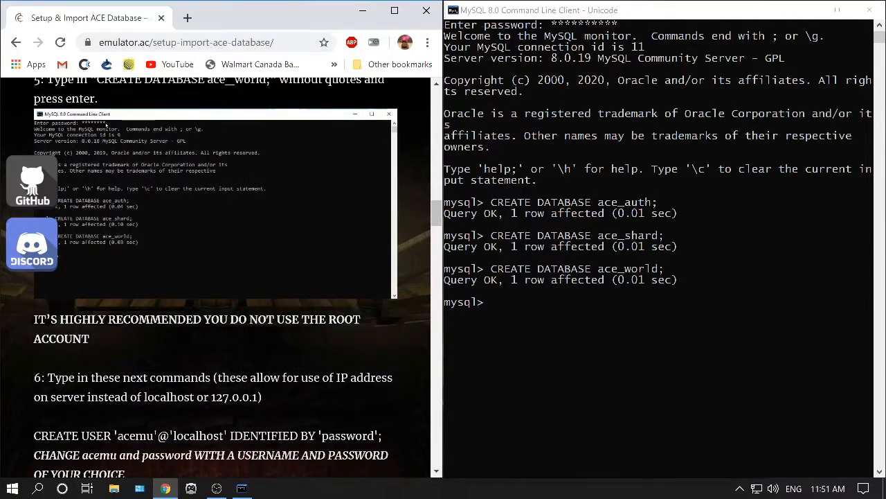
{"action": "scroll", "coordinate": [106, 125], "scroll_direction": "down", "scroll_amount": 2}
{"action": "scroll", "coordinate": [73, 100], "scroll_direction": "down", "scroll_amount": 6}
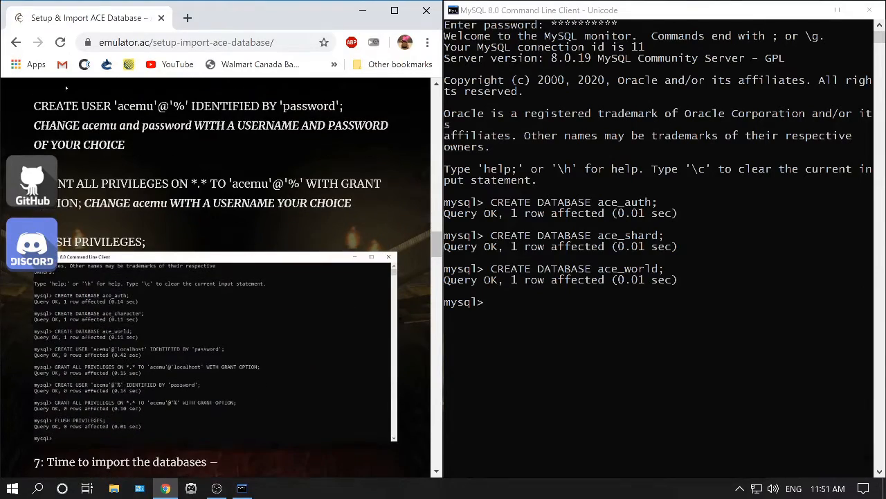
{"action": "scroll", "coordinate": [71, 56], "scroll_direction": "up", "scroll_amount": 4}
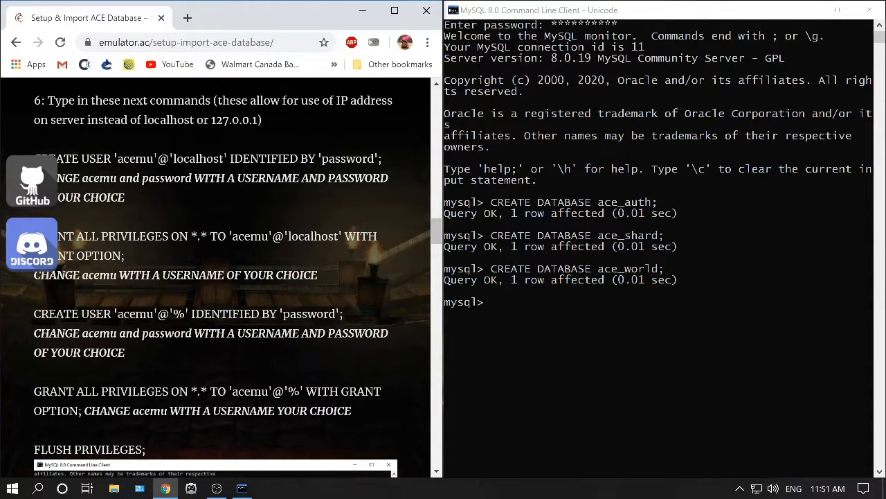
{"action": "scroll", "coordinate": [221, 277], "scroll_direction": "down", "scroll_amount": 2}
{"action": "scroll", "coordinate": [91, 125], "scroll_direction": "down", "scroll_amount": 3}
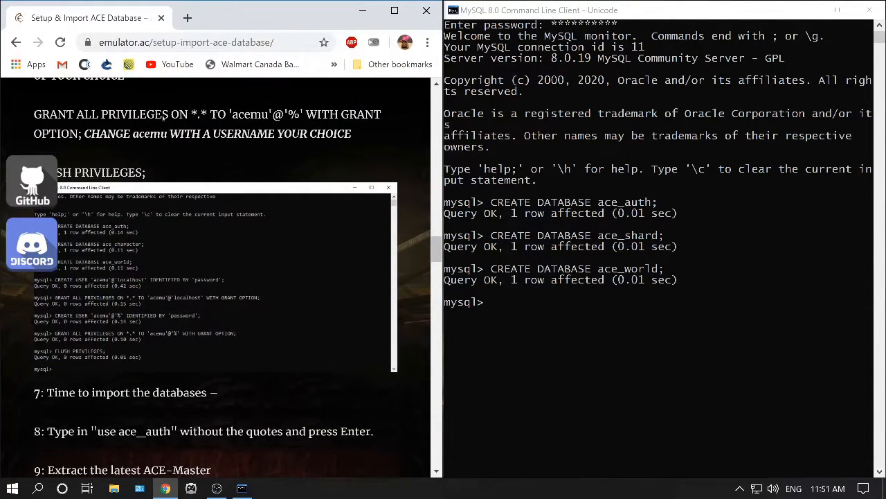
{"action": "key", "text": "alt+Tab"}
{"action": "type", "text": "flus"}
{"action": "key", "text": "BackSpace"}
{"action": "key", "text": "BackSpace"}
{"action": "type", "text": "ush"}
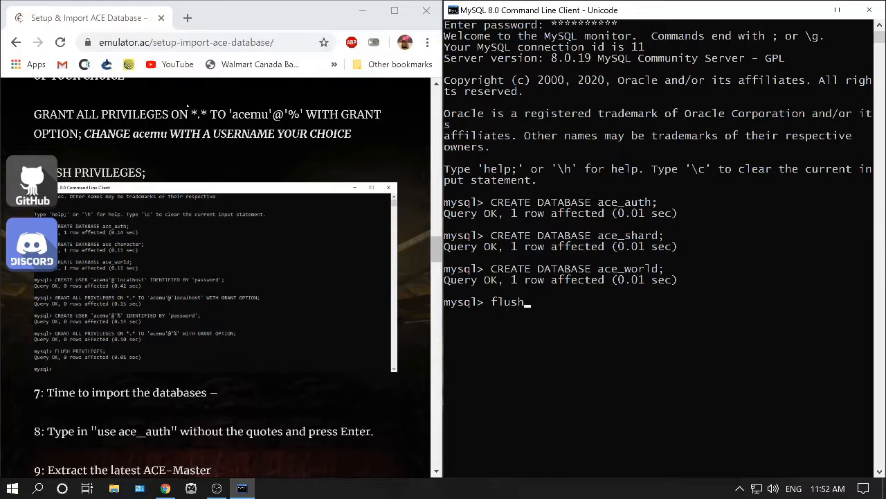
{"action": "type", "text": " privileges;"}
{"action": "key", "text": "Return"}
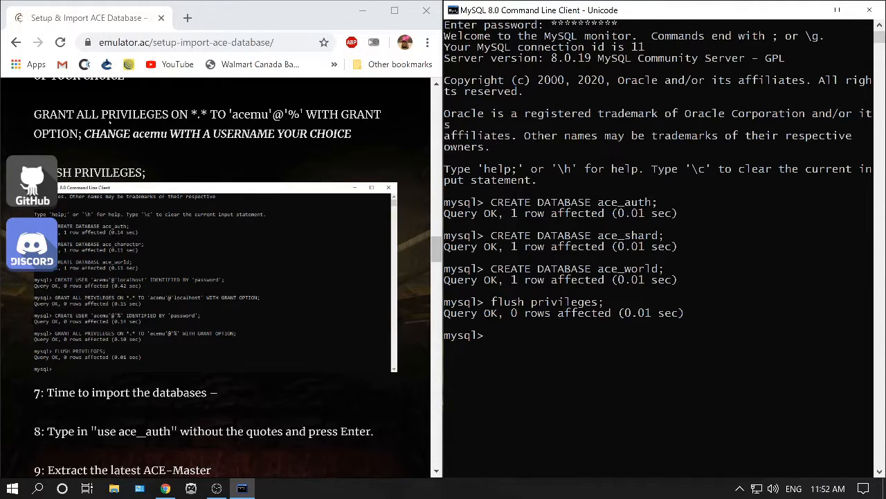
List all databases in the MySQL client with show databases;.
{"action": "scroll", "coordinate": [108, 123], "scroll_direction": "down", "scroll_amount": 1}
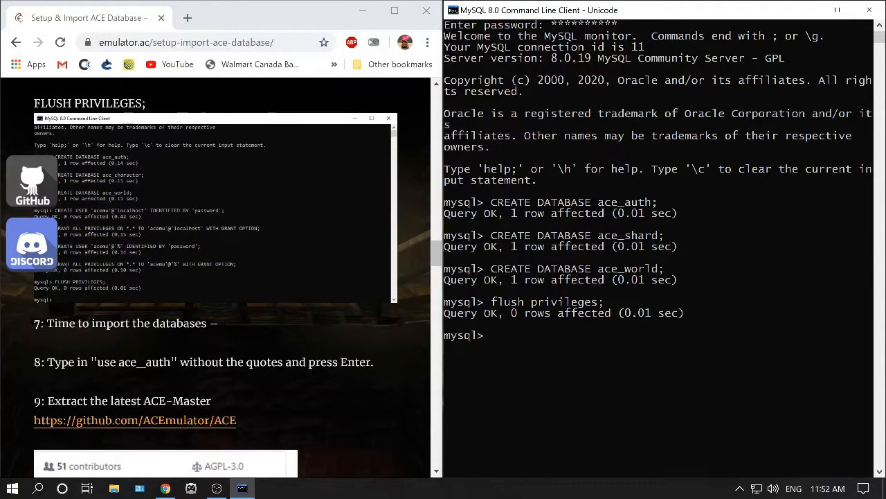
{"action": "scroll", "coordinate": [108, 123], "scroll_direction": "down", "scroll_amount": 1}
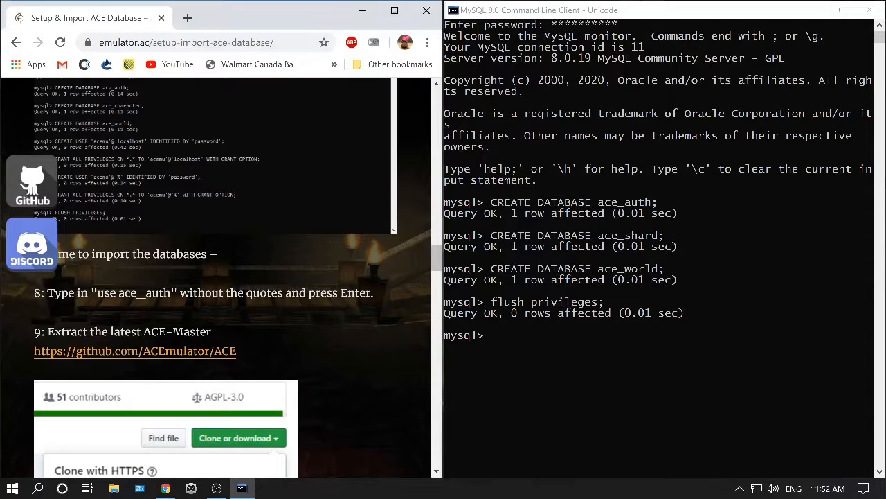
{"action": "type", "text": "show"}
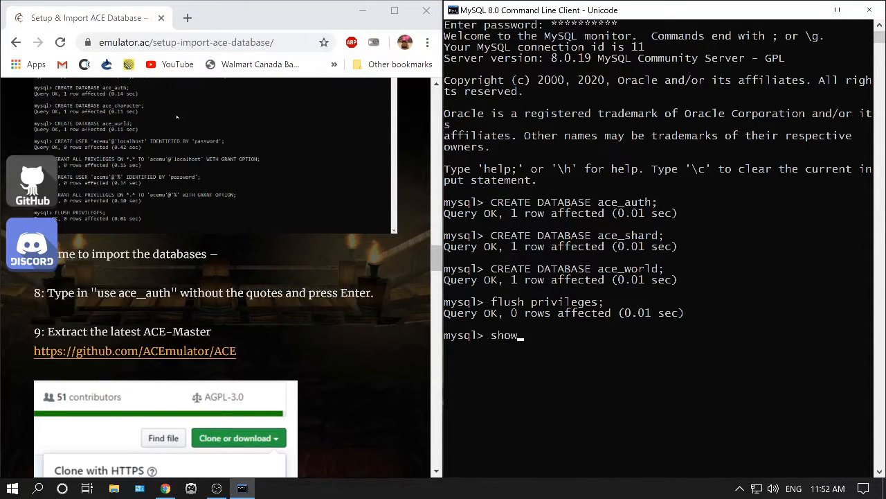
{"action": "type", "text": " databases;"}
{"action": "key", "text": "Return"}
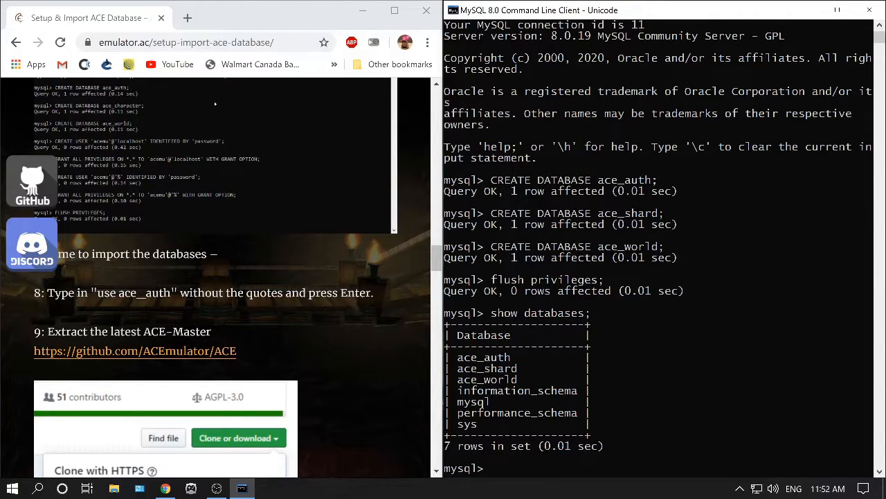
Copy the guide's use ace_auth command and run it to switch to the ace_auth database.
{"action": "scroll", "coordinate": [657, 249], "scroll_direction": "down", "scroll_amount": 2}
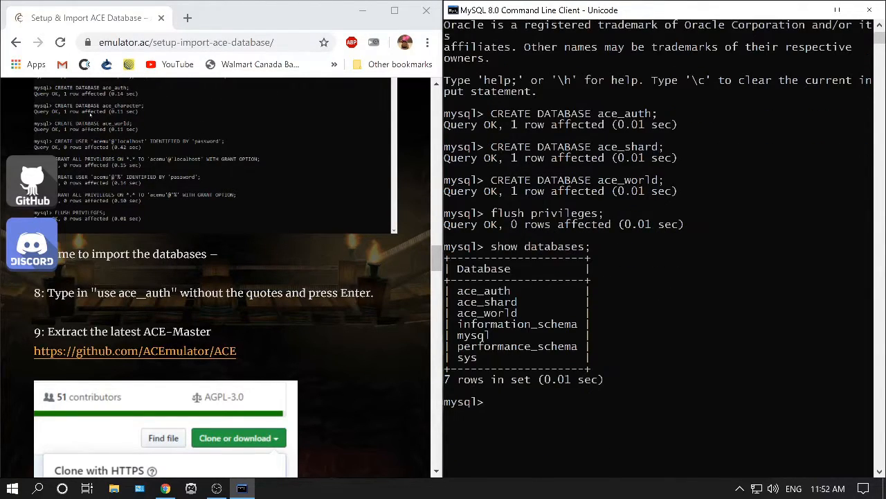
{"action": "left_click_drag", "start_coordinate": [171, 293], "coordinate": [97, 293]}
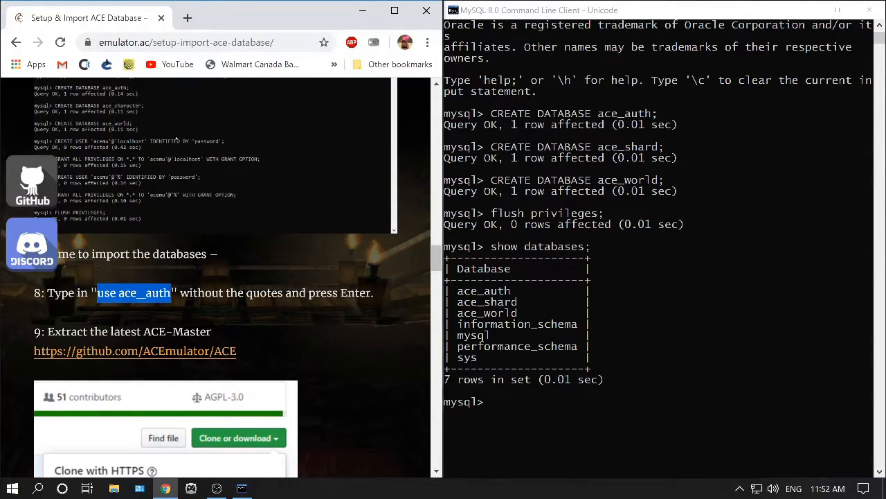
{"action": "key", "text": "ctrl+c"}
{"action": "key", "text": "alt+Tab"}
{"action": "key", "text": "ctrl+v"}
{"action": "key", "text": "Return"}
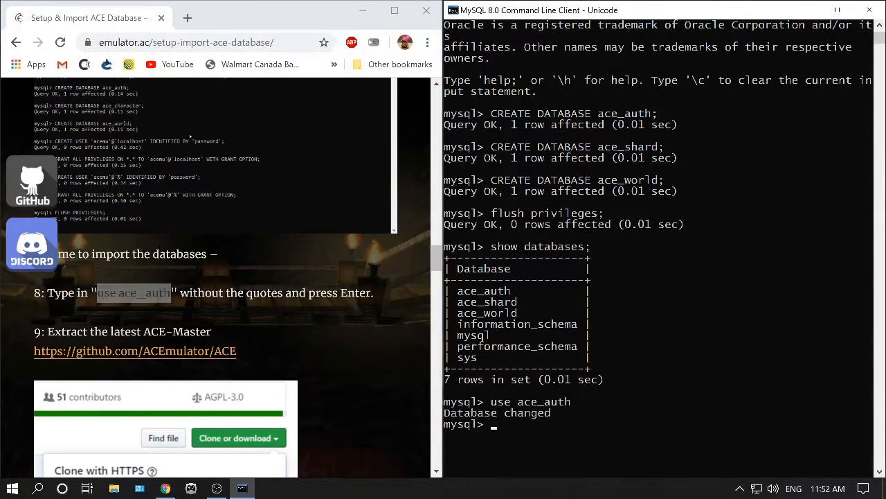
Import the authentication schema by running source c:\ACE-master\Database\Base\AuthenticationBase.sql copied from the guide.
{"action": "scroll", "coordinate": [79, 105], "scroll_direction": "down", "scroll_amount": 6}
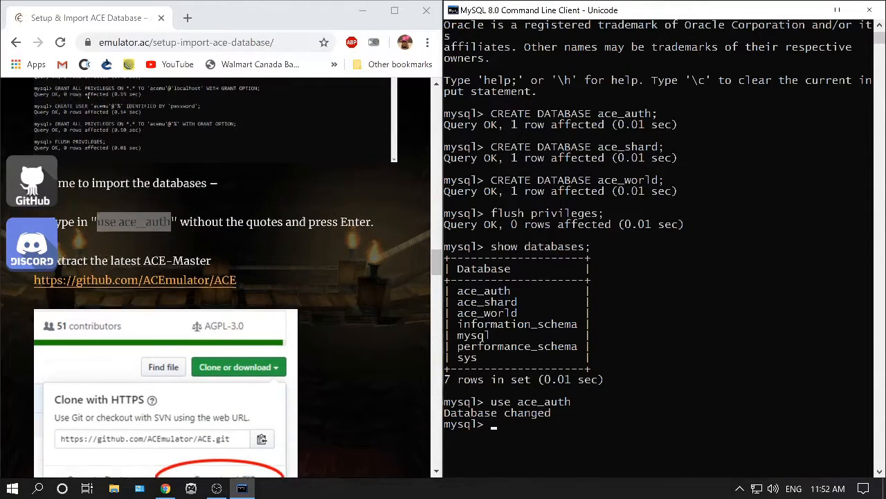
{"action": "scroll", "coordinate": [92, 109], "scroll_direction": "down", "scroll_amount": 4}
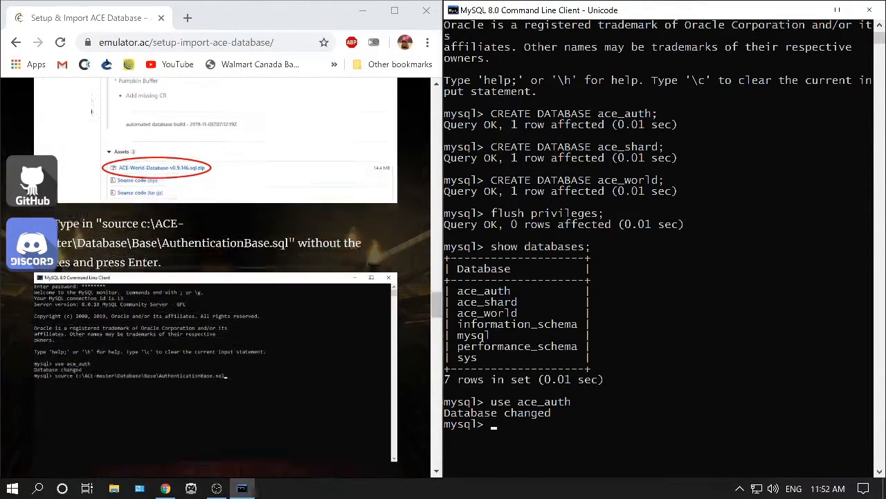
{"action": "scroll", "coordinate": [73, 113], "scroll_direction": "up", "scroll_amount": 2}
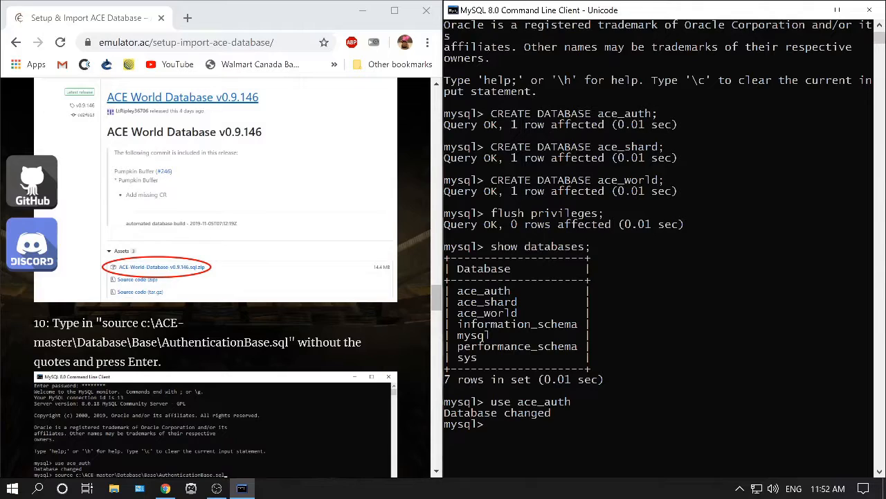
{"action": "left_click_drag", "start_coordinate": [101, 322], "coordinate": [290, 342]}
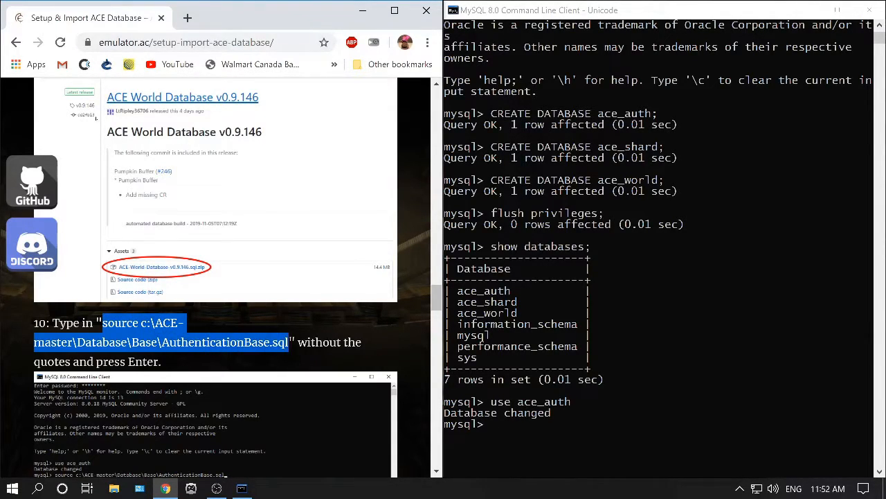
{"action": "right_click", "coordinate": [274, 345]}
{"action": "left_click", "coordinate": [298, 356]}
{"action": "left_click", "coordinate": [117, 108]}
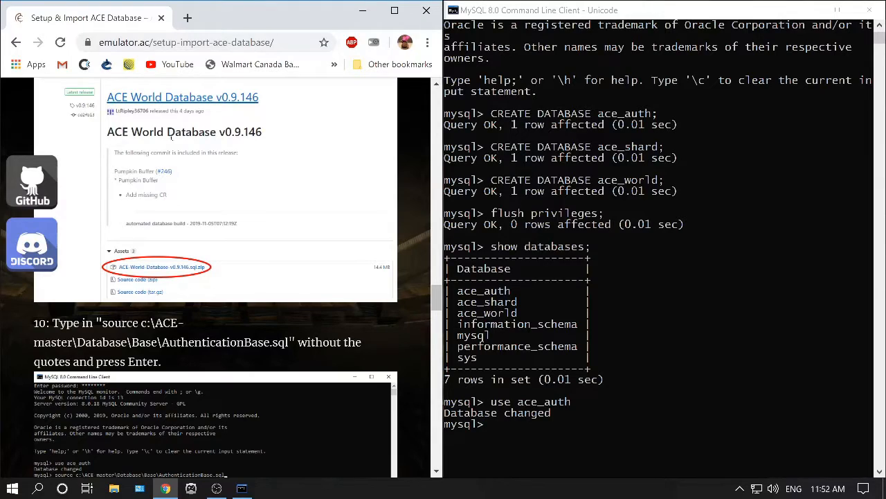
{"action": "key", "text": "alt+Tab"}
{"action": "key", "text": "ctrl+v"}
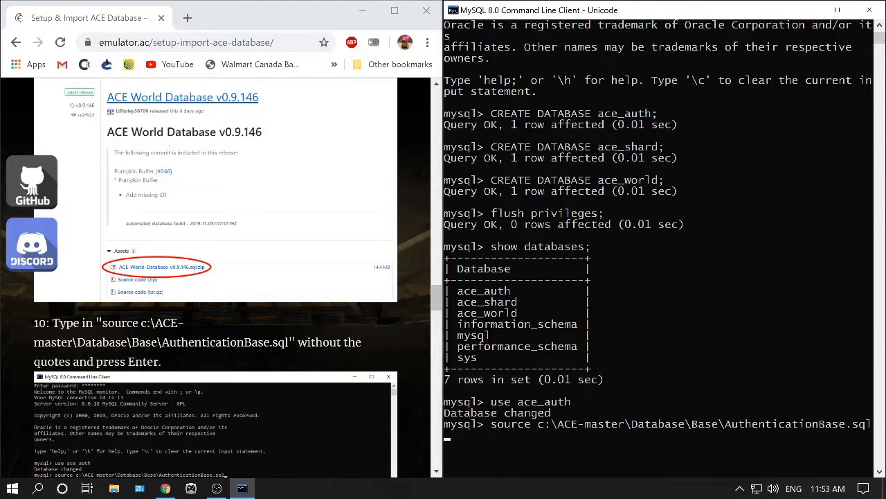
{"action": "key", "text": "Return"}
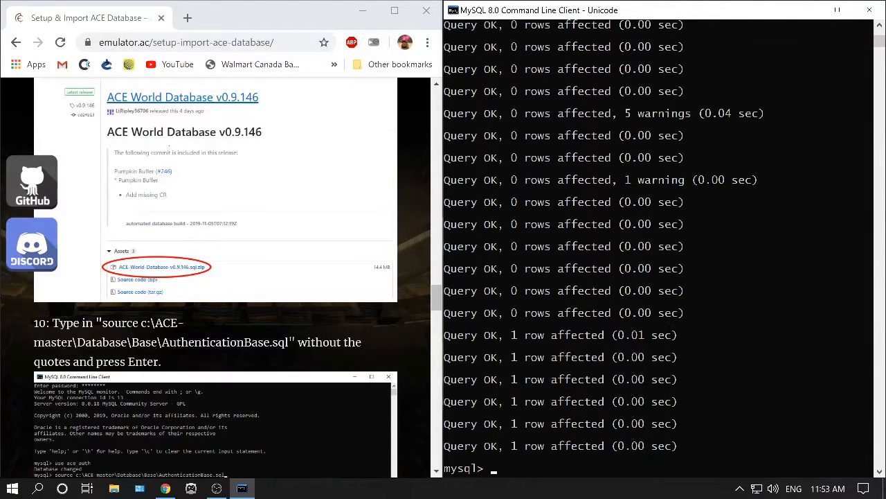
Copy the guide's use ace_shard command and run it to switch to the ace_shard database.
{"action": "scroll", "coordinate": [222, 277], "scroll_direction": "down", "scroll_amount": 3}
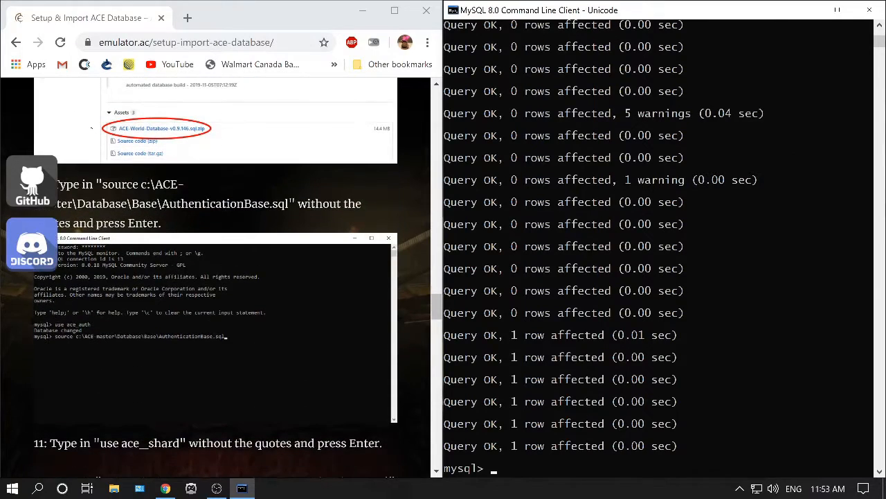
{"action": "left_click_drag", "start_coordinate": [180, 374], "coordinate": [99, 374]}
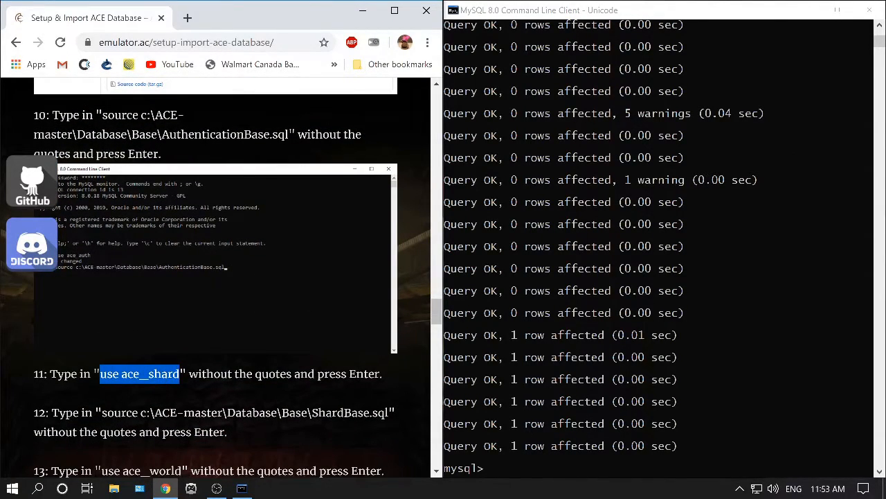
{"action": "key", "text": "ctrl+c"}
{"action": "key", "text": "alt+Tab"}
{"action": "key", "text": "ctrl+v"}
{"action": "key", "text": "Return"}
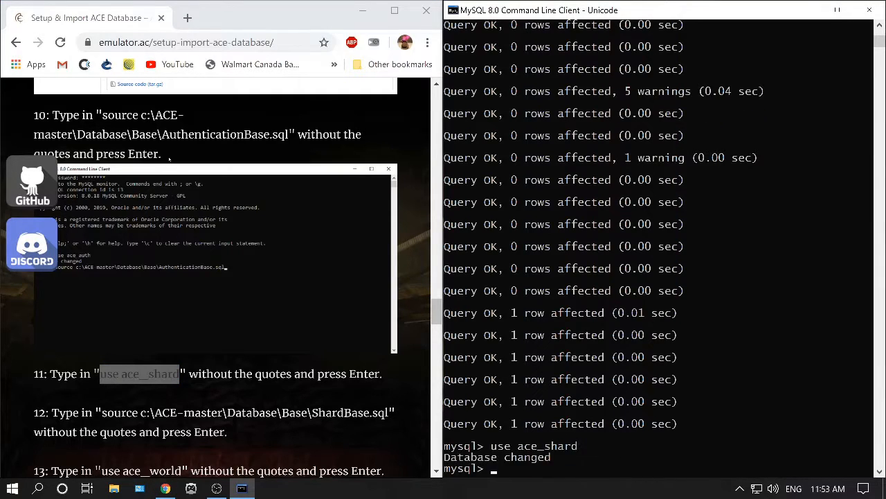
{"action": "left_click", "coordinate": [229, 393]}
{"action": "scroll", "coordinate": [228, 393], "scroll_direction": "down", "scroll_amount": 2}
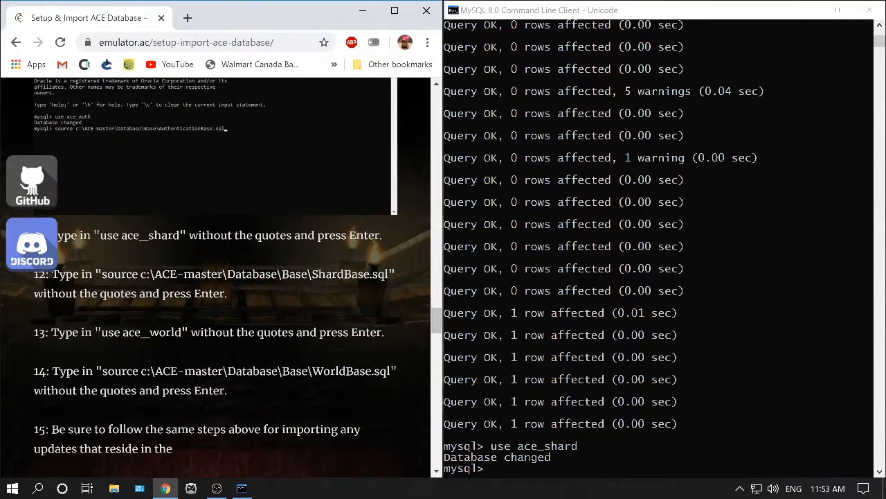
Copy the guide's source c:\ACE-master\Database\Base\ShardBase.sql command and run it to import the shard schema.
{"action": "left_click_drag", "start_coordinate": [101, 274], "coordinate": [389, 274]}
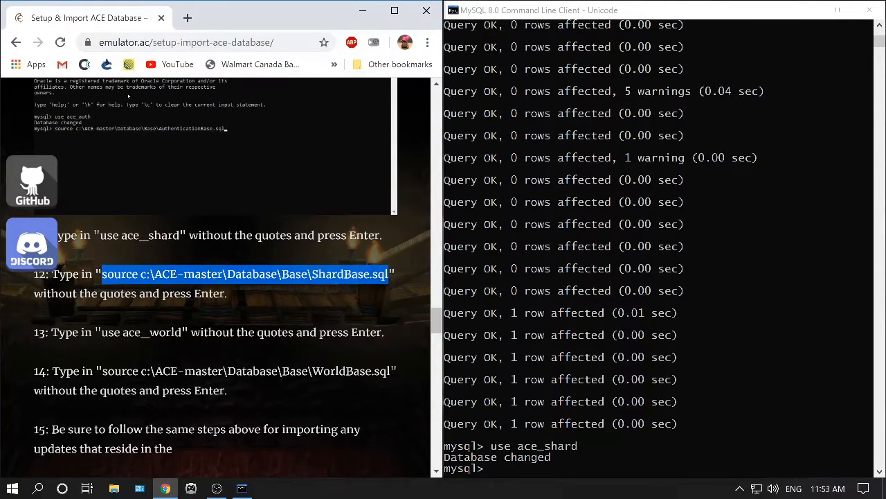
{"action": "key", "text": "alt+Tab"}
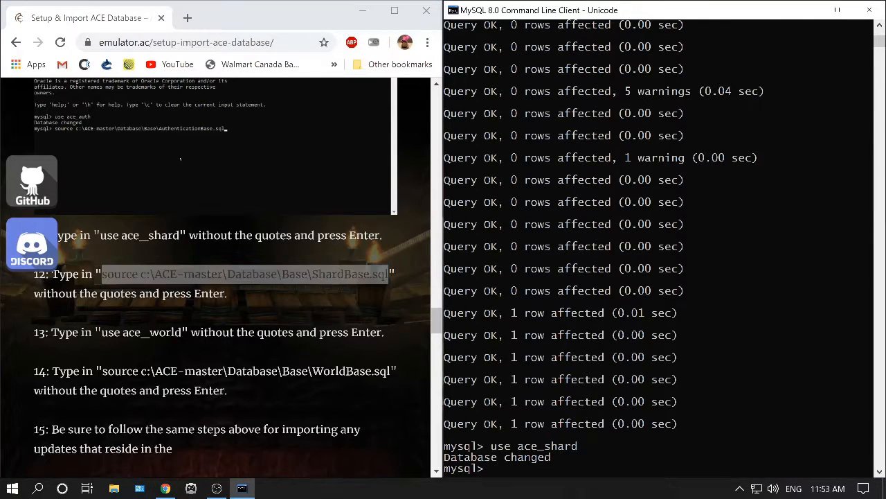
{"action": "key", "text": "ctrl+v"}
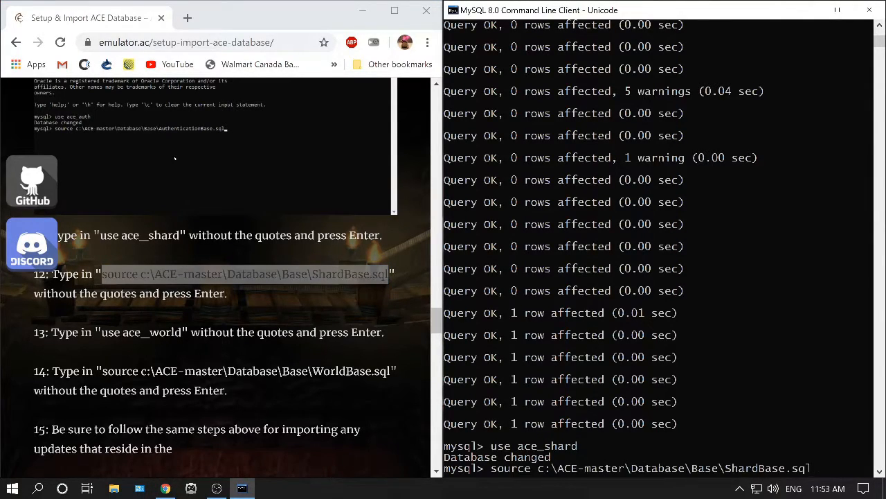
{"action": "key", "text": "Return"}
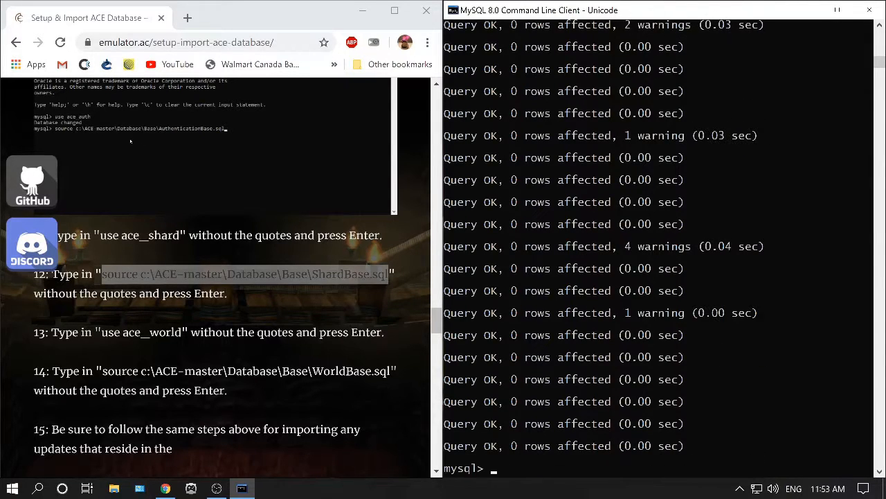
Copy the guide's use ace_world command and run it to switch to the ace_world database.
{"action": "double_click", "coordinate": [277, 295]}
{"action": "scroll", "coordinate": [277, 295], "scroll_direction": "down", "scroll_amount": 1}
{"action": "left_click_drag", "start_coordinate": [183, 263], "coordinate": [101, 263]}
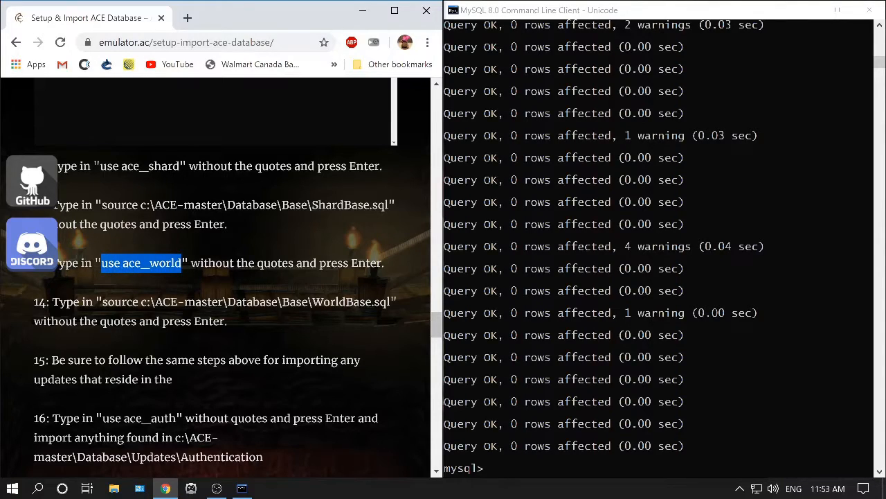
{"action": "key", "text": "ctrl+c"}
{"action": "key", "text": "alt+Tab"}
{"action": "key", "text": "ctrl+v"}
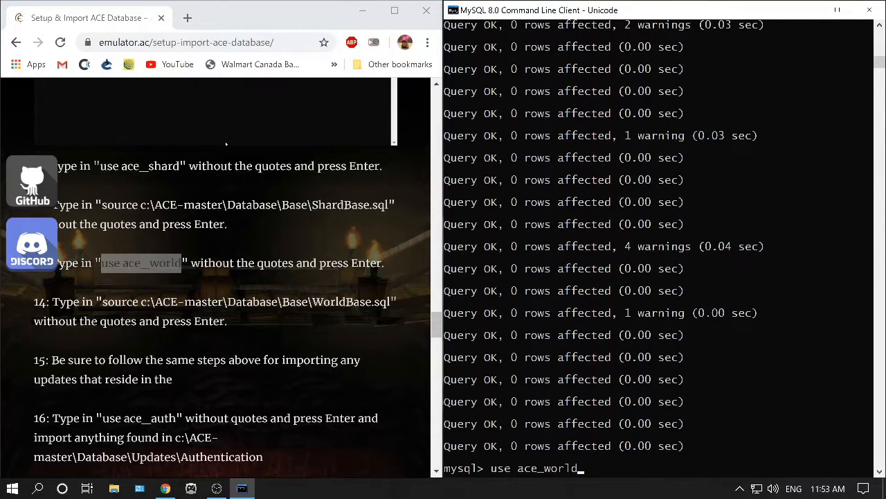
{"action": "key", "text": "Return"}
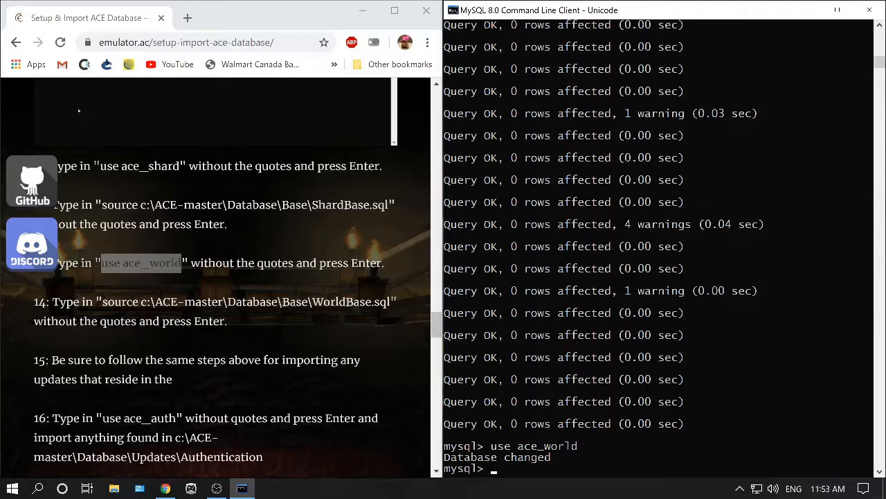
Copy the guide's source c:\ACE-master\Database\Base\WorldBase.sql command and run it to import the world schema.
{"action": "left_click", "coordinate": [225, 142]}
{"action": "left_click_drag", "start_coordinate": [102, 302], "coordinate": [390, 302]}
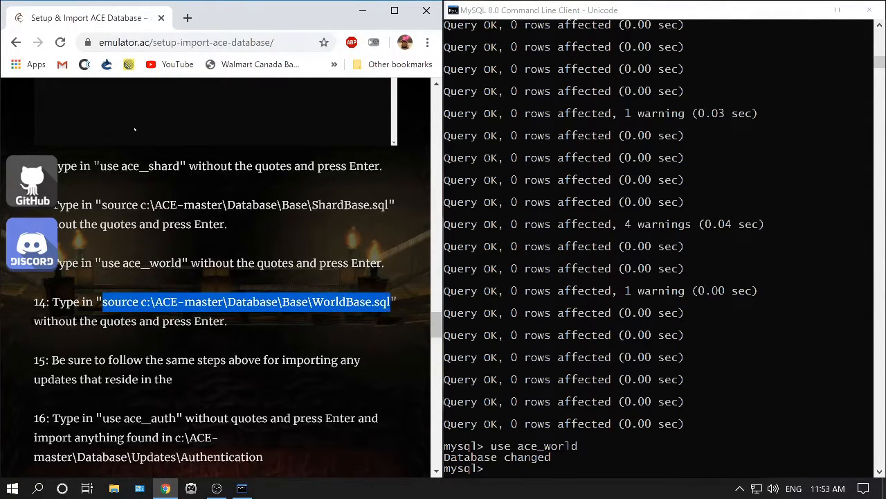
{"action": "key", "text": "ctrl+c"}
{"action": "key", "text": "alt+Tab"}
{"action": "key", "text": "ctrl+v"}
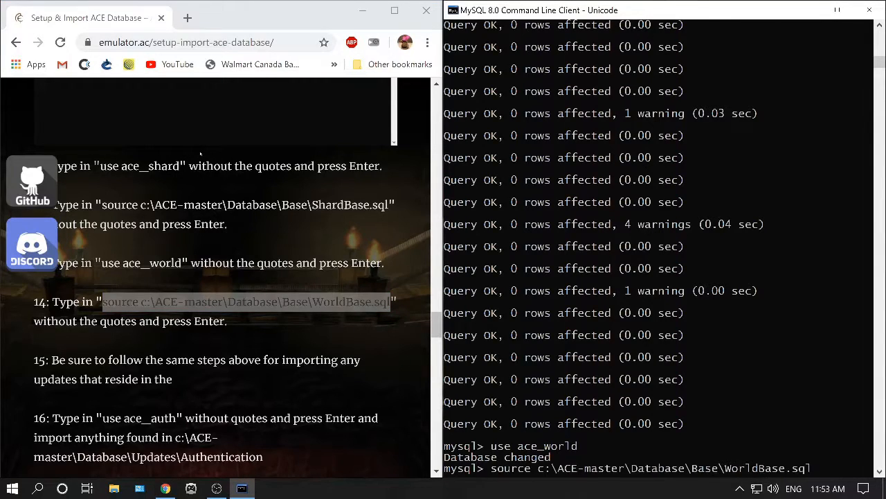
{"action": "key", "text": "Return"}
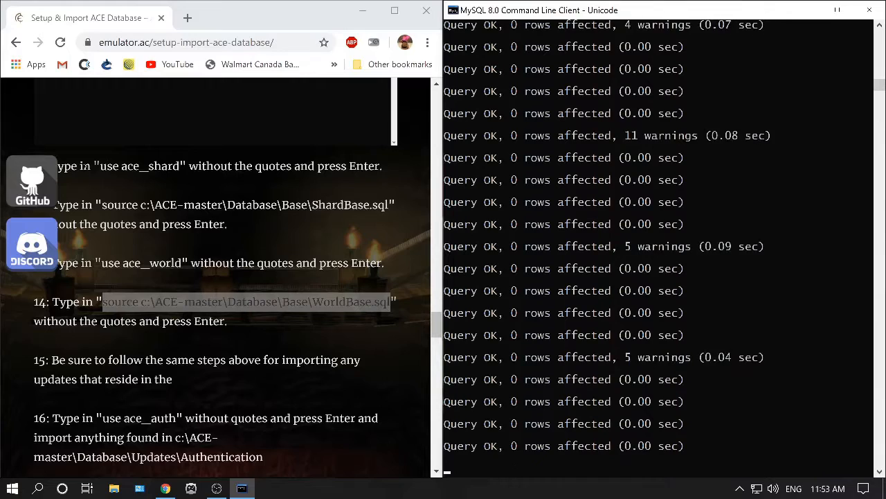
Browse the C:\ACE-master\Database\Base folder in File Explorer to check the base SQL files.
{"action": "left_click", "coordinate": [114, 489]}
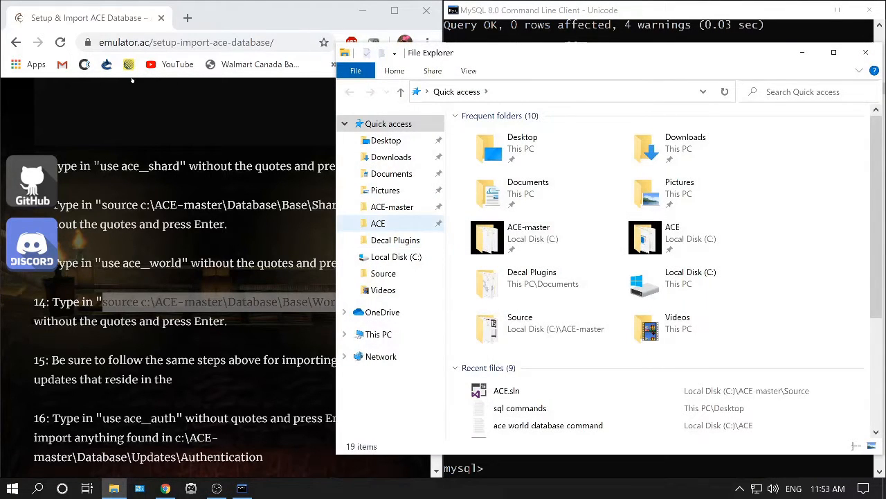
{"action": "left_click", "coordinate": [396, 257]}
{"action": "double_click", "coordinate": [494, 149]}
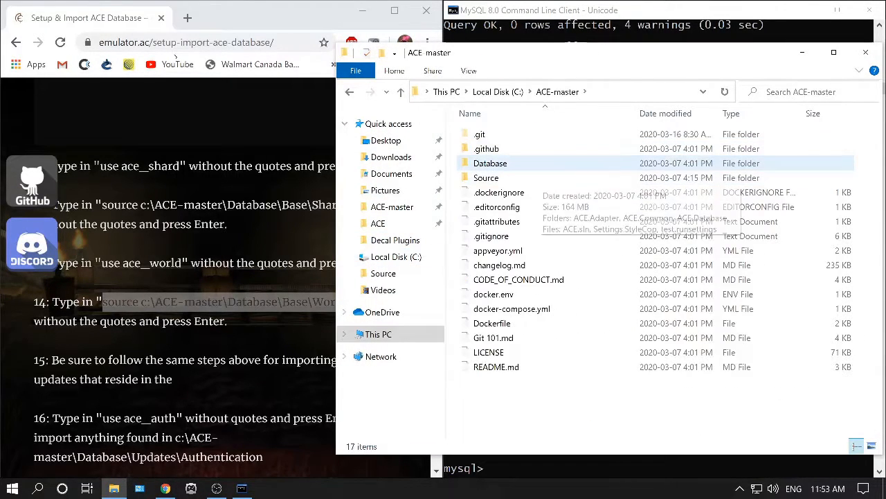
{"action": "left_click", "coordinate": [486, 178]}
{"action": "double_click", "coordinate": [491, 163]}
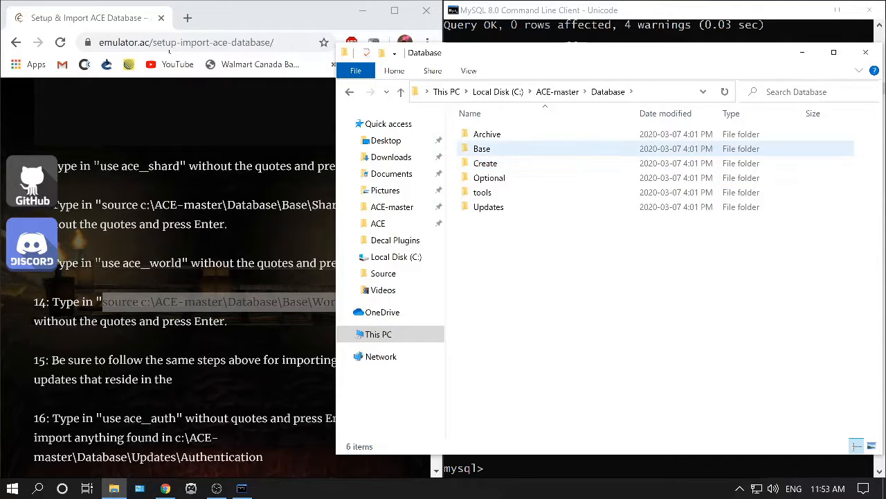
{"action": "double_click", "coordinate": [485, 148]}
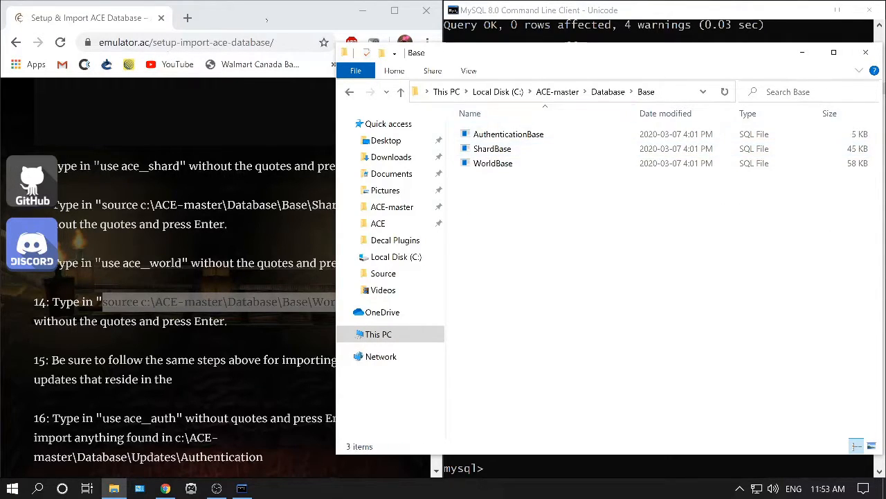
{"action": "left_click", "coordinate": [865, 52]}
{"action": "left_click", "coordinate": [94, 117]}
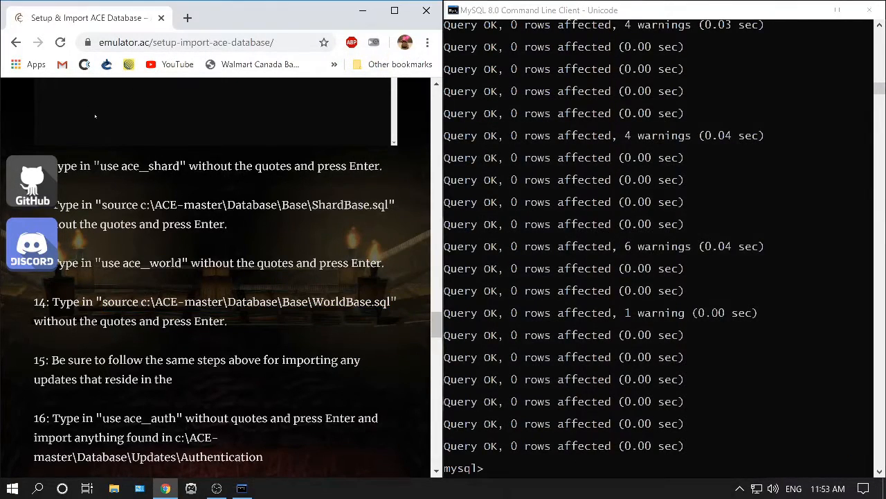
Copy the guide's source c:\ACE-World-Database-vx.x.xxx.sql command into the MySQL client without running it.
{"action": "scroll", "coordinate": [228, 277], "scroll_direction": "down", "scroll_amount": 4}
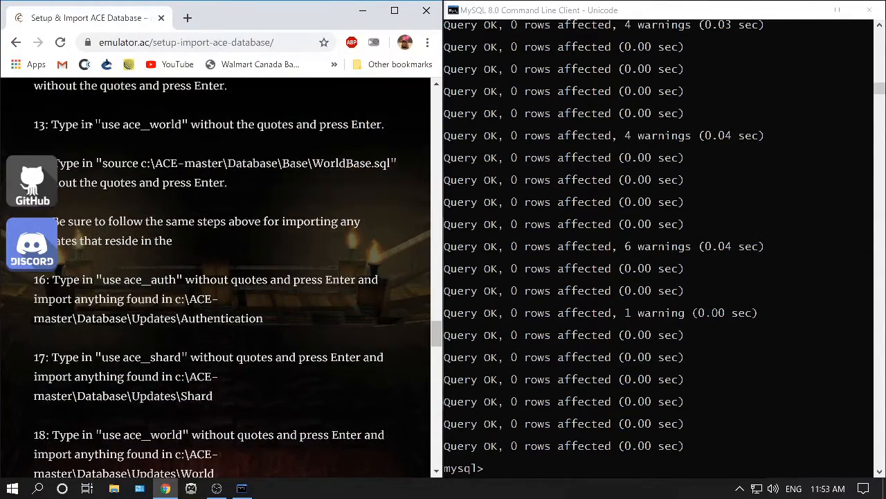
{"action": "scroll", "coordinate": [229, 277], "scroll_direction": "down", "scroll_amount": 4}
{"action": "scroll", "coordinate": [229, 277], "scroll_direction": "up", "scroll_amount": 2}
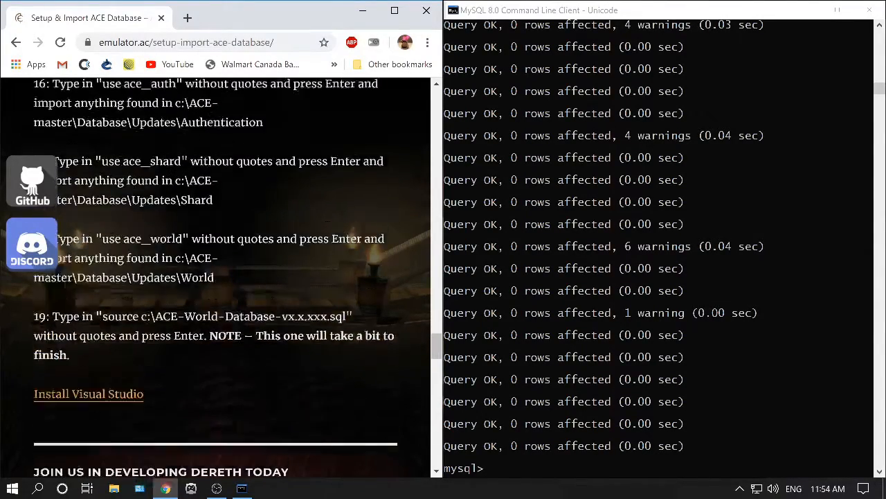
{"action": "scroll", "coordinate": [90, 125], "scroll_direction": "down", "scroll_amount": 1}
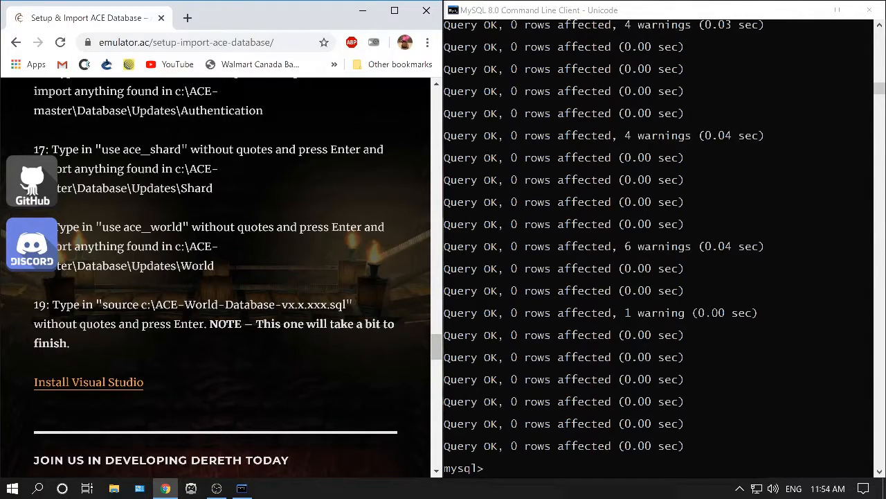
{"action": "left_click_drag", "start_coordinate": [103, 304], "coordinate": [347, 305]}
{"action": "key", "text": "ctrl+c"}
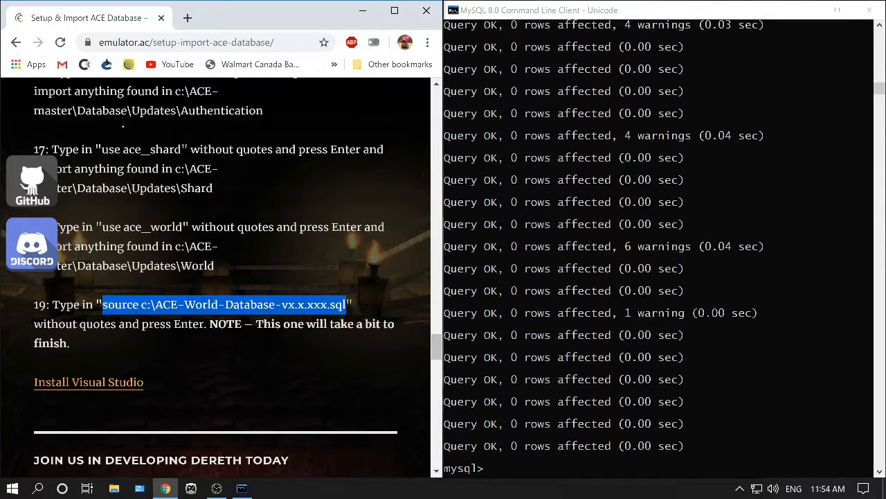
{"action": "key", "text": "alt+Tab"}
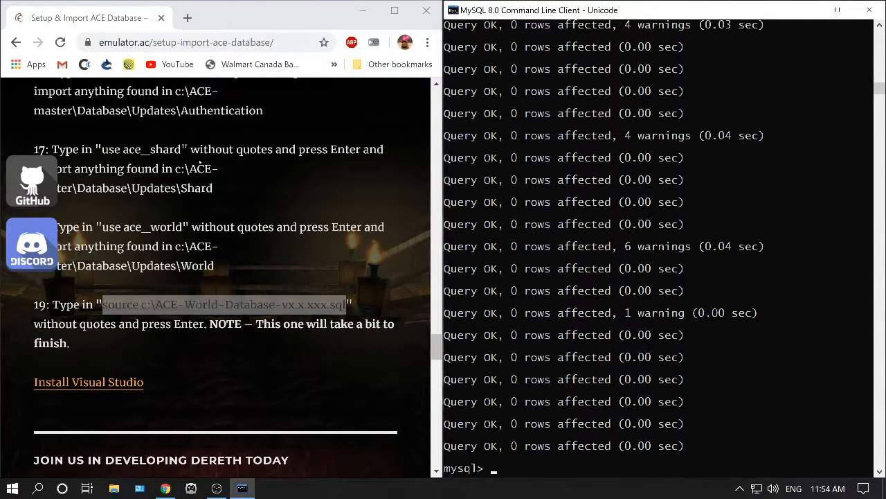
{"action": "key", "text": "ctrl+v"}
{"action": "scroll", "coordinate": [107, 121], "scroll_direction": "down", "scroll_amount": 1}
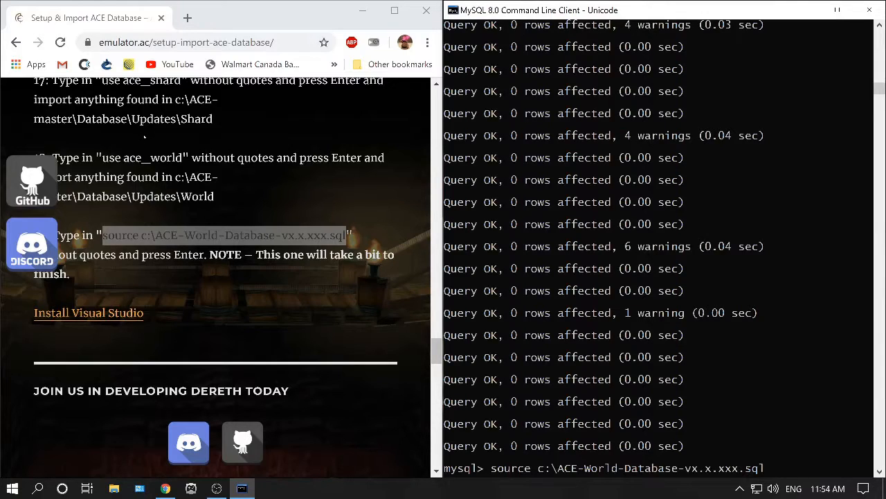
Check the exact file name of the world database SQL file in the C:\ACE folder.
{"action": "left_click", "coordinate": [115, 488]}
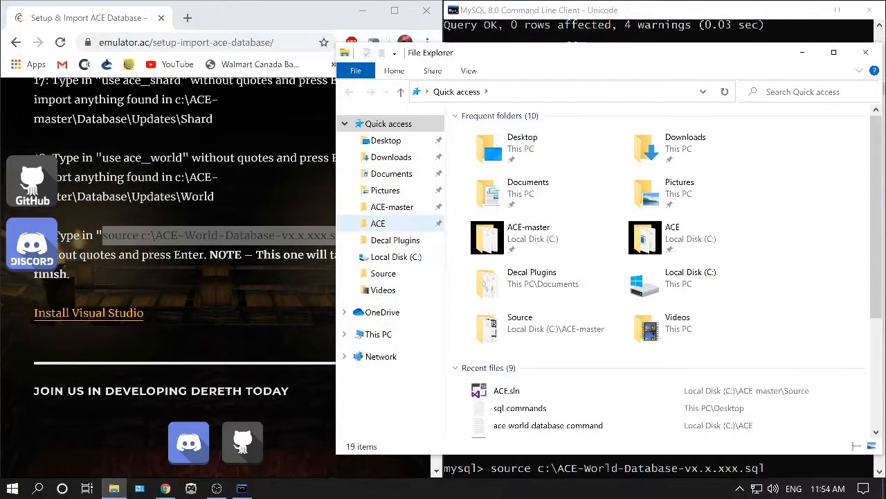
{"action": "left_click", "coordinate": [396, 256]}
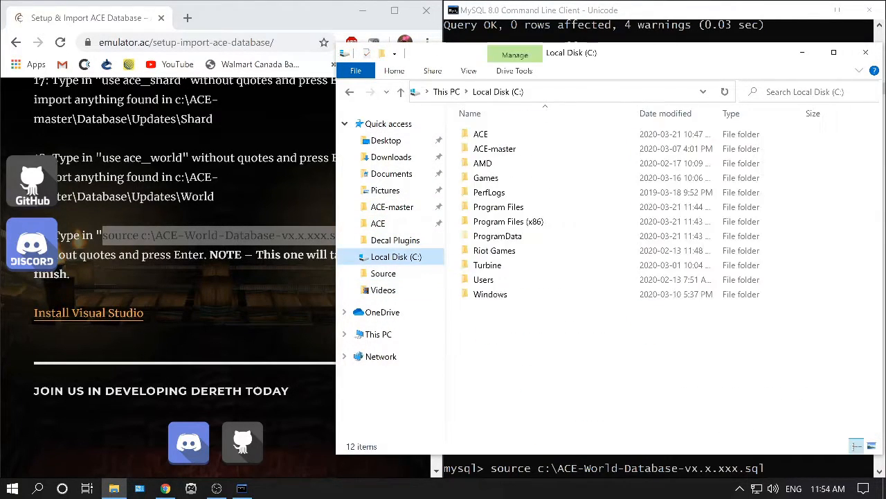
{"action": "double_click", "coordinate": [478, 131]}
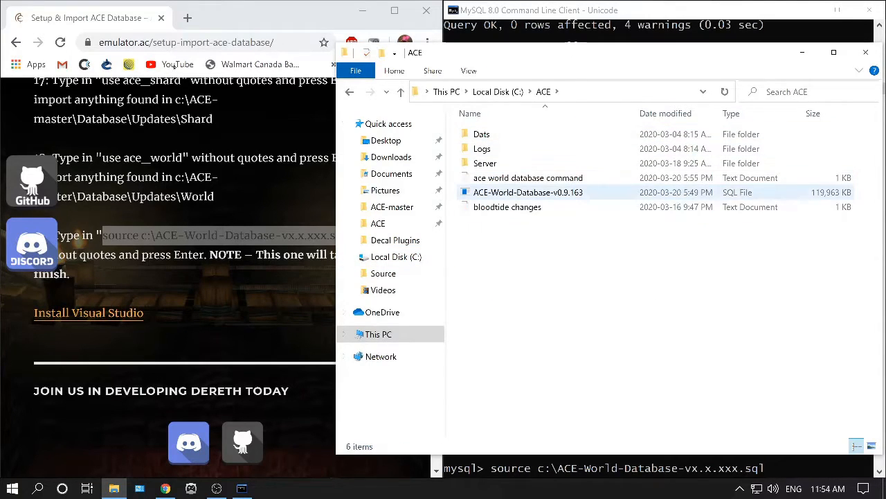
{"action": "left_click", "coordinate": [485, 192]}
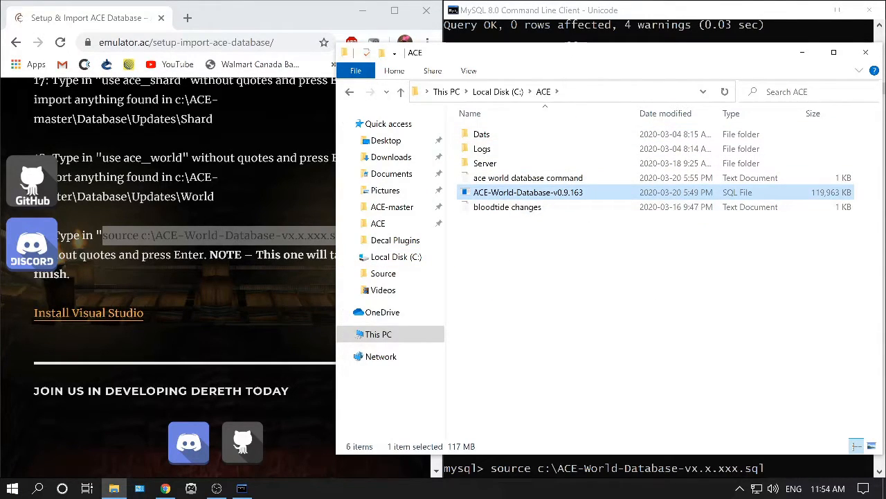
{"action": "right_click", "coordinate": [542, 192]}
{"action": "left_click", "coordinate": [578, 396]}
{"action": "left_click", "coordinate": [585, 192]}
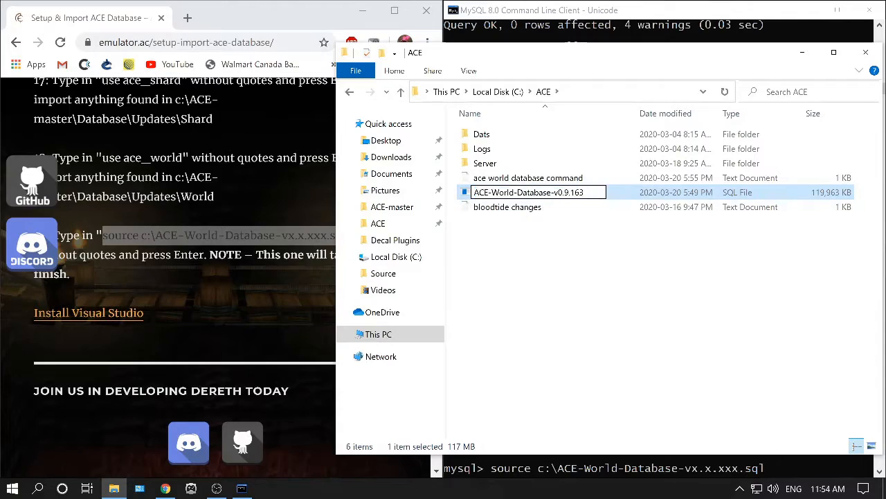
{"action": "key", "text": "shift+Left"}
{"action": "key", "text": "shift+Left"}
{"action": "key", "text": "shift+Left"}
{"action": "key", "text": "shift+Left"}
{"action": "key", "text": "shift+Left"}
{"action": "key", "text": "shift+Left"}
{"action": "key", "text": "shift+Left"}
{"action": "key", "text": "Return"}
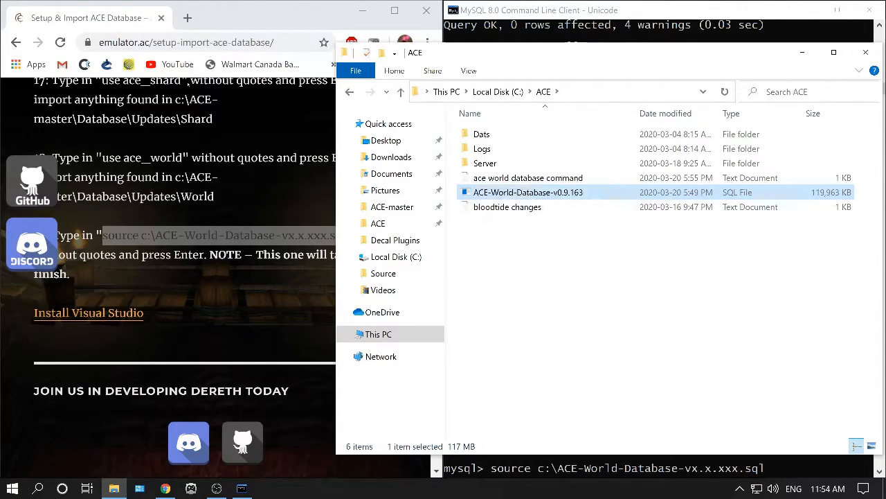
{"action": "key", "text": "BackSpace"}
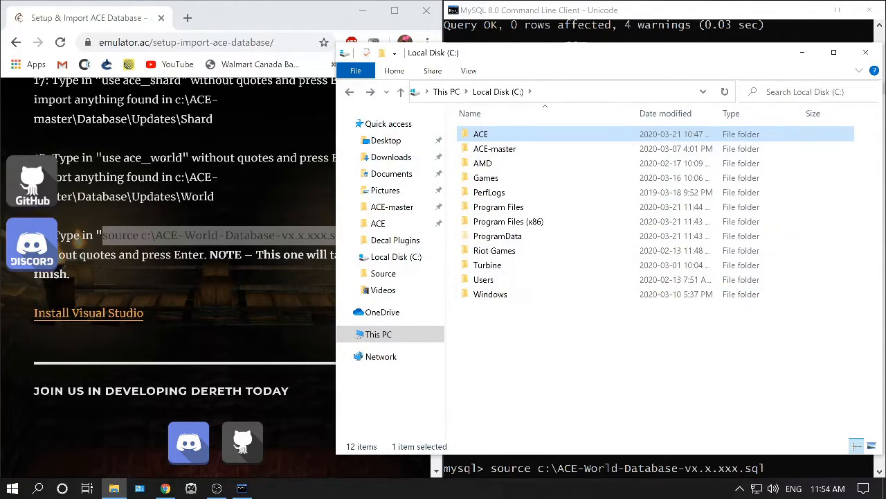
Correct the command to source c:\ACE\ACE-World-Database-v0.9.163.sql and run it to import the world data.
{"action": "key", "text": "alt+Tab"}
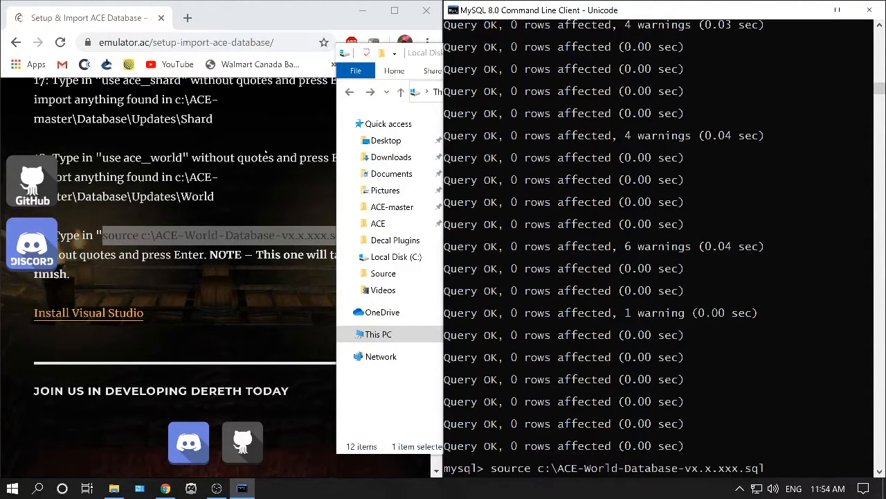
{"action": "key", "text": "BackSpace"}
{"action": "key", "text": "BackSpace"}
{"action": "key", "text": "BackSpace"}
{"action": "key", "text": "BackSpace"}
{"action": "key", "text": "BackSpace"}
{"action": "key", "text": "BackSpace"}
{"action": "key", "text": "BackSpace"}
{"action": "type", "text": "0.9.163"}
{"action": "key", "text": "Left"}
{"action": "key", "text": "Left"}
{"action": "key", "text": "Left"}
{"action": "key", "text": "Left"}
{"action": "key", "text": "Left"}
{"action": "key", "text": "Left"}
{"action": "key", "text": "Left"}
{"action": "key", "text": "Left"}
{"action": "key", "text": "Left"}
{"action": "key", "text": "Left"}
{"action": "type", "text": "ACE"}
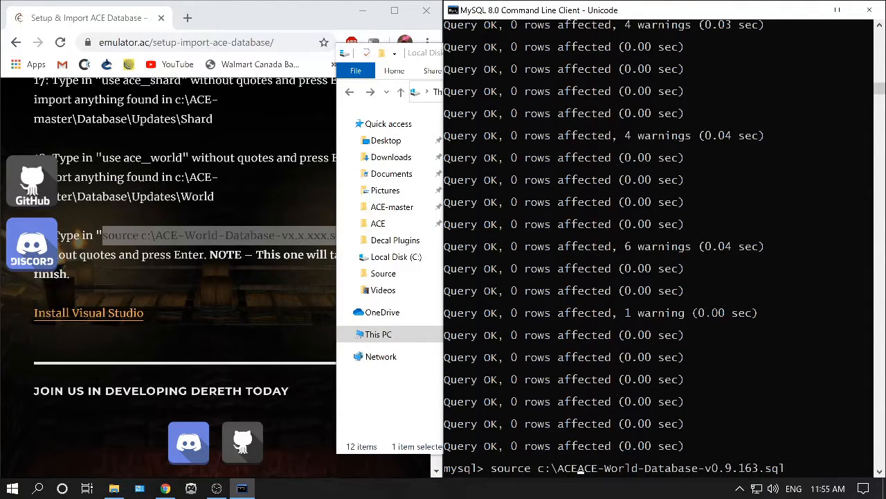
{"action": "type", "text": "\\"}
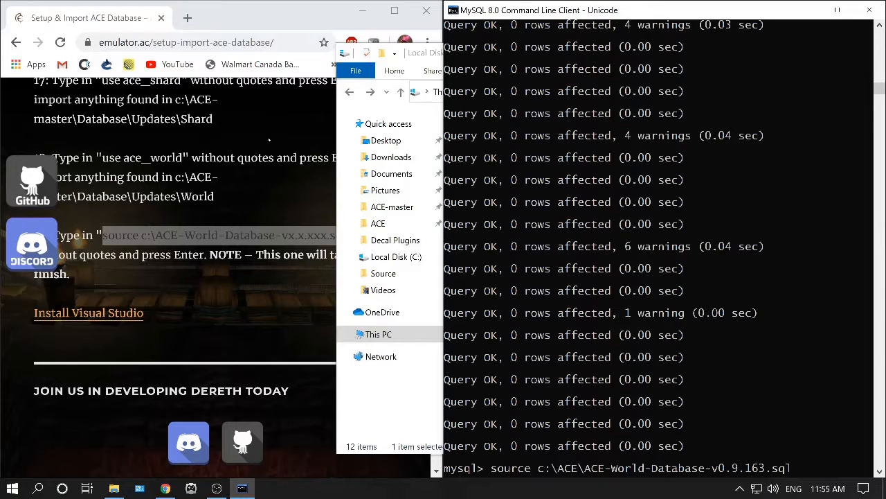
{"action": "key", "text": "Return"}
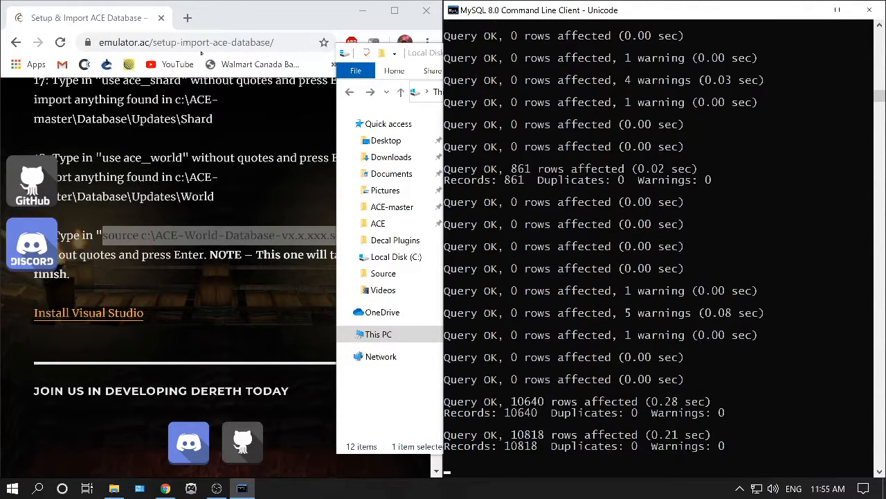
Open the C:\ACE folder in File Explorer.
{"action": "left_click", "coordinate": [115, 489]}
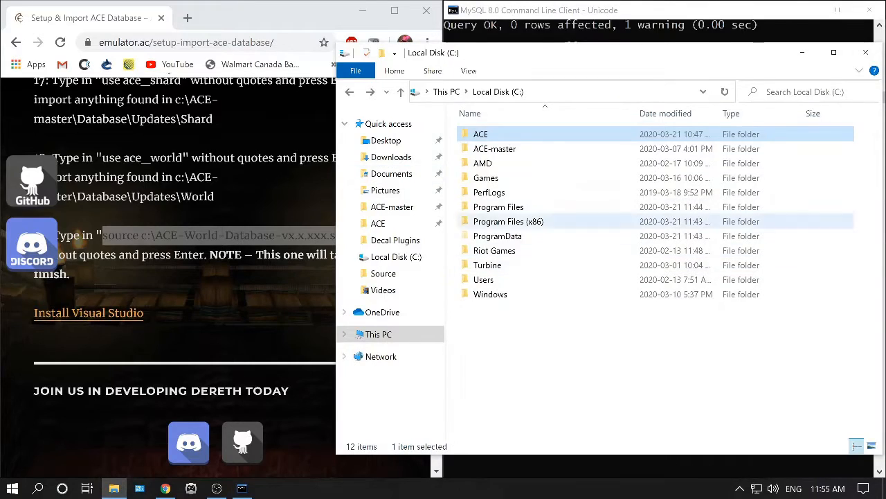
{"action": "double_click", "coordinate": [494, 148]}
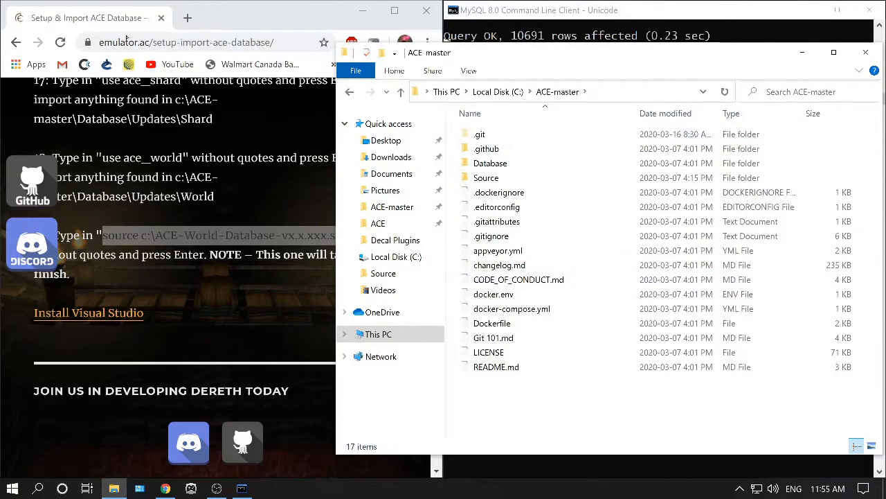
{"action": "key", "text": "alt+Left"}
{"action": "left_click", "coordinate": [481, 135]}
{"action": "double_click", "coordinate": [481, 134]}
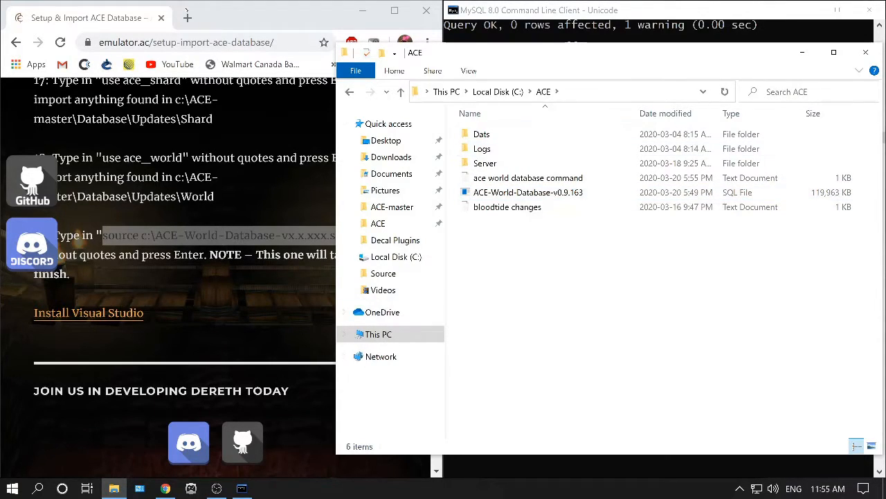
Exit the MySQL command line client once the world database import has finished.
{"action": "key", "text": "alt+Tab"}
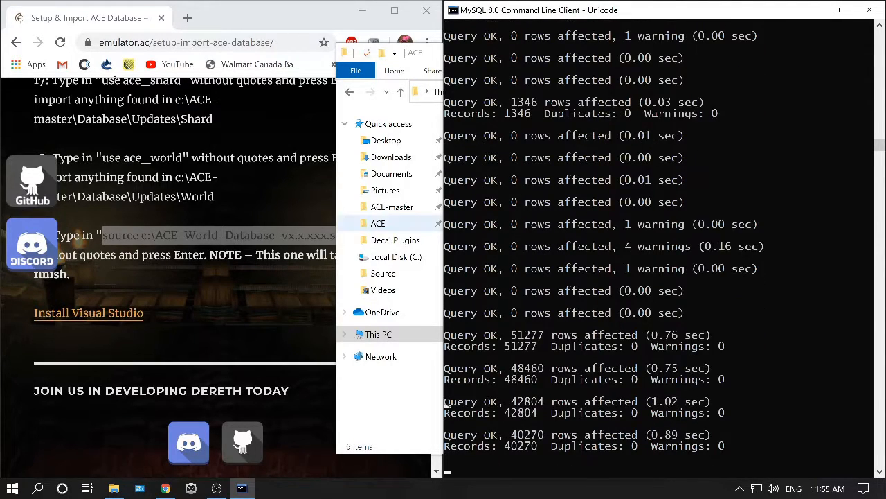
{"action": "left_click", "coordinate": [284, 208]}
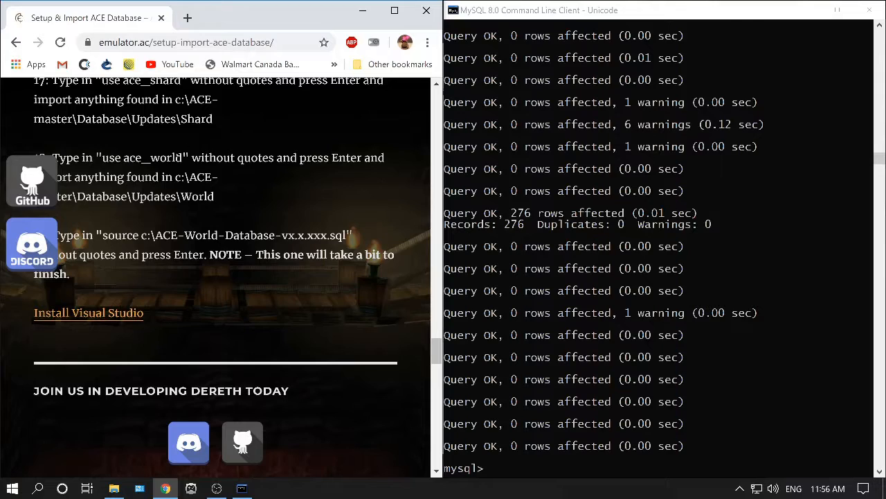
{"action": "key", "text": "alt+Tab"}
{"action": "type", "text": "quit"}
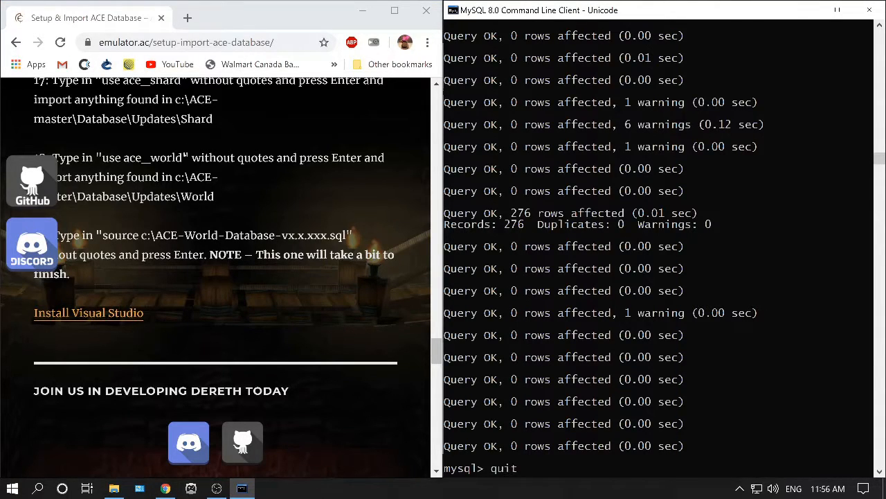
{"action": "key", "text": "Return"}
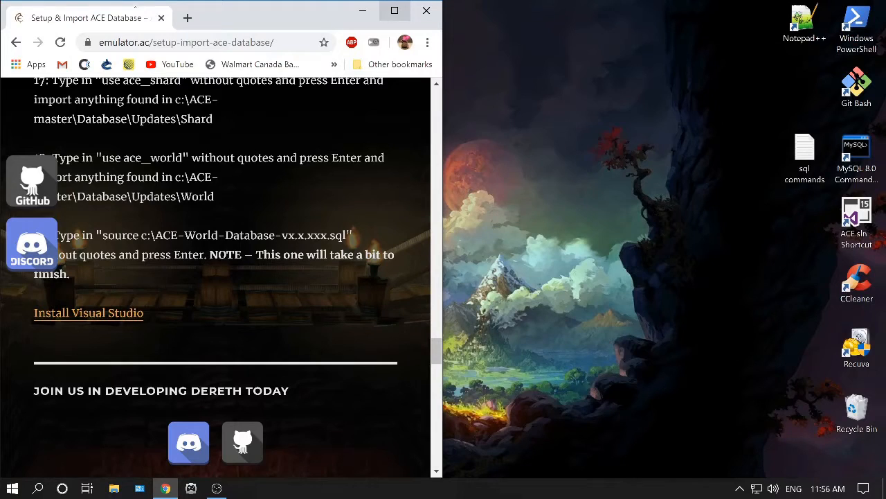
Maximize the browser, return to the Server Setup Guide and open the Install Visual Studio page.
{"action": "left_click", "coordinate": [395, 10]}
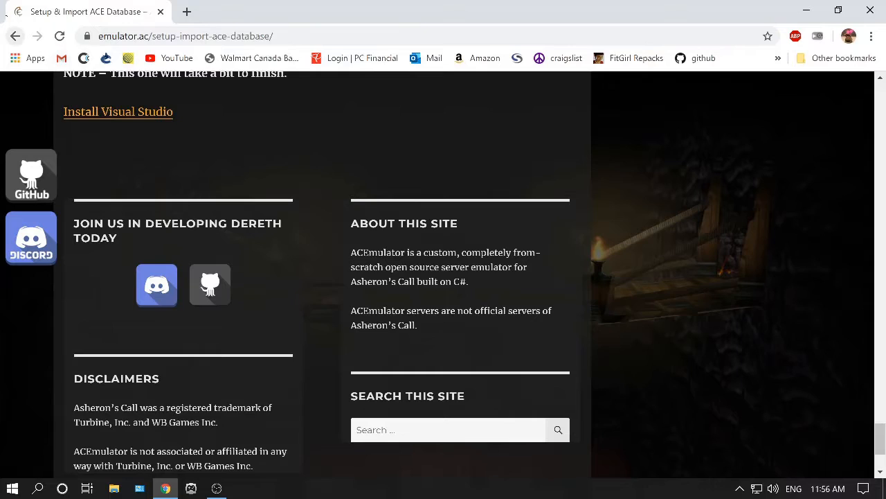
{"action": "left_click", "coordinate": [15, 36]}
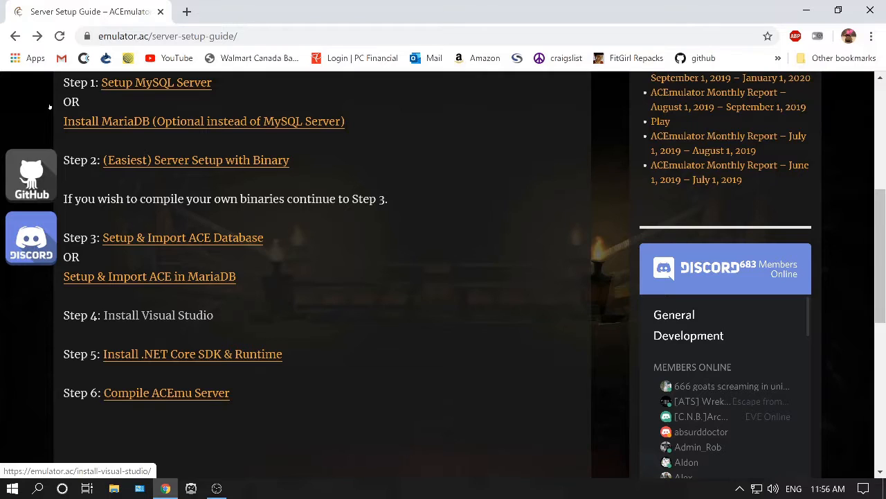
{"action": "left_click", "coordinate": [158, 315]}
Read through the Install Visual Studio instructions and their installer screenshots.
{"action": "scroll", "coordinate": [376, 301], "scroll_direction": "down", "scroll_amount": 1}
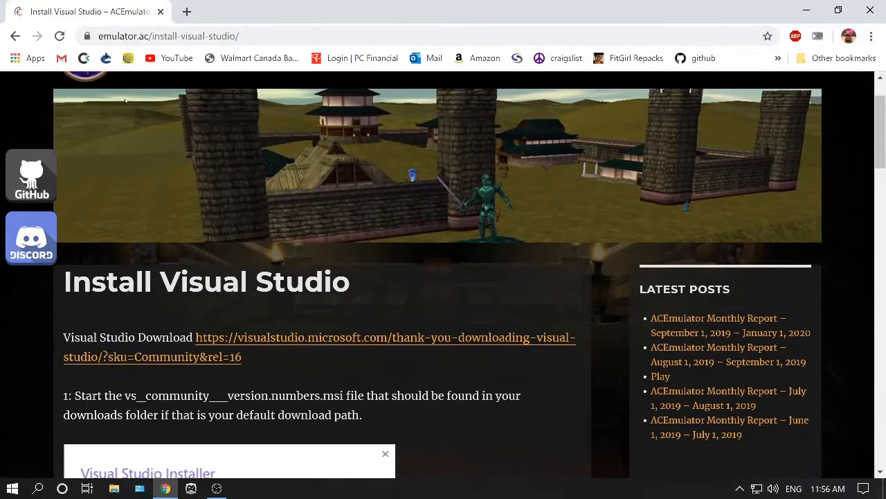
{"action": "scroll", "coordinate": [125, 101], "scroll_direction": "down", "scroll_amount": 1}
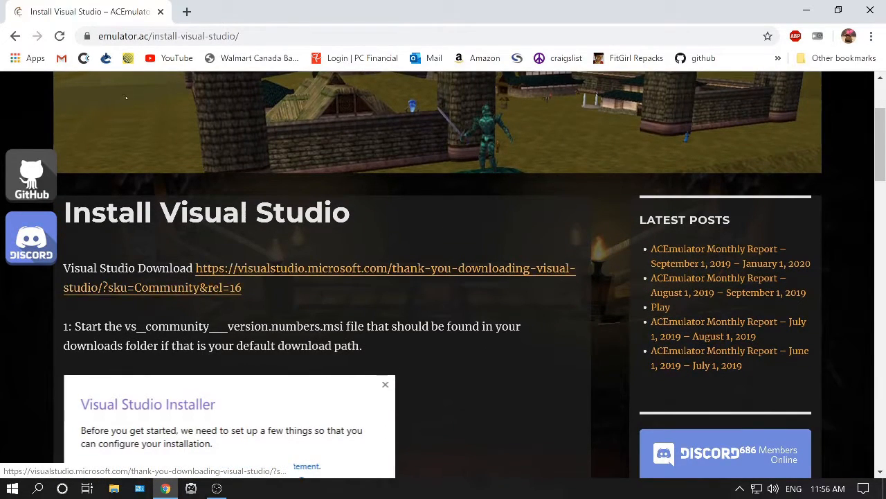
{"action": "scroll", "coordinate": [124, 120], "scroll_direction": "down", "scroll_amount": 10}
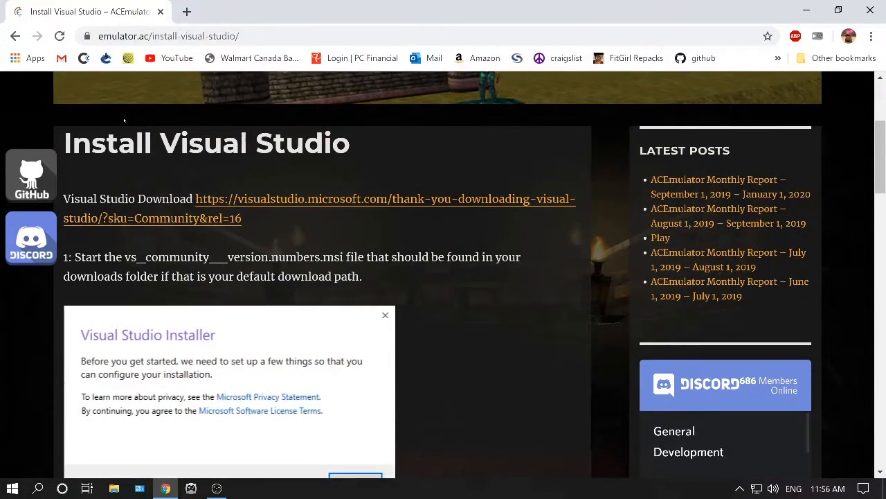
{"action": "scroll", "coordinate": [80, 110], "scroll_direction": "down", "scroll_amount": 2}
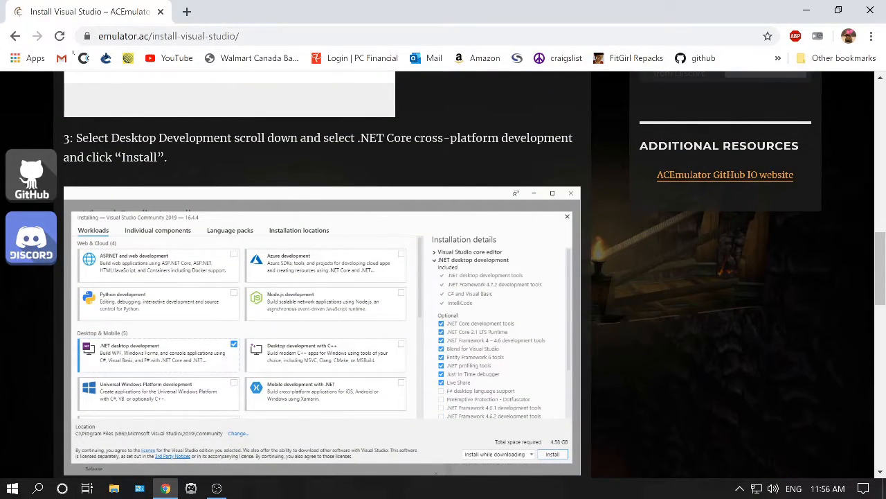
{"action": "scroll", "coordinate": [60, 110], "scroll_direction": "down", "scroll_amount": 1}
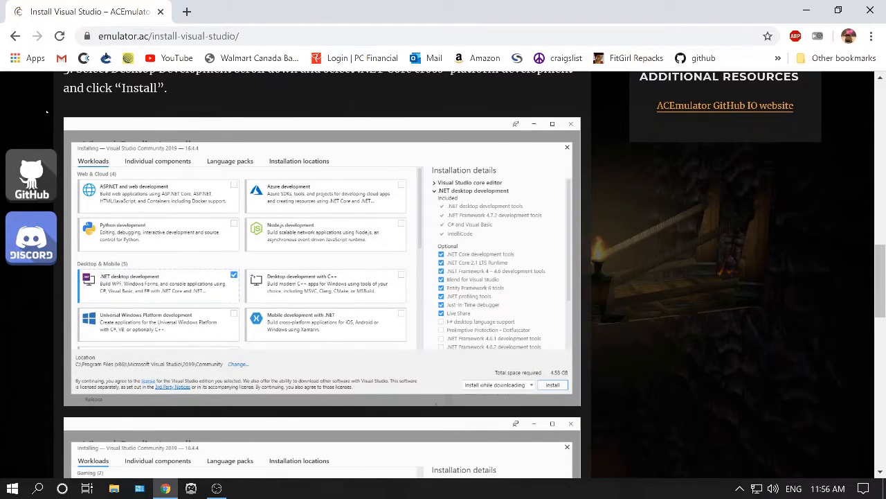
{"action": "scroll", "coordinate": [61, 110], "scroll_direction": "down", "scroll_amount": 1}
{"action": "scroll", "coordinate": [60, 111], "scroll_direction": "down", "scroll_amount": 3}
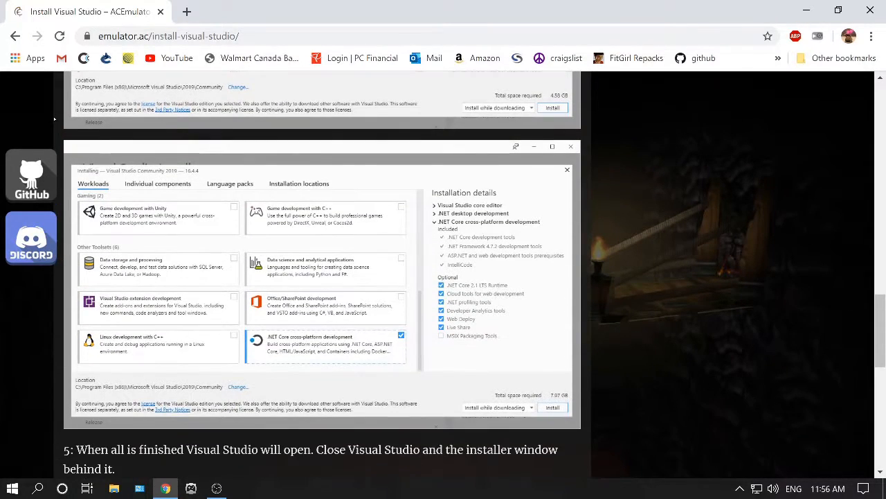
{"action": "scroll", "coordinate": [54, 120], "scroll_direction": "up", "scroll_amount": 6}
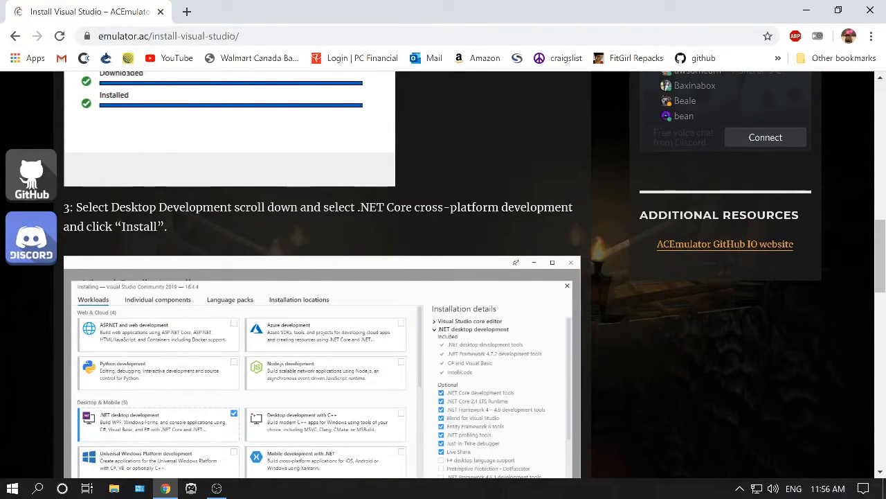
{"action": "scroll", "coordinate": [50, 75], "scroll_direction": "up", "scroll_amount": 4}
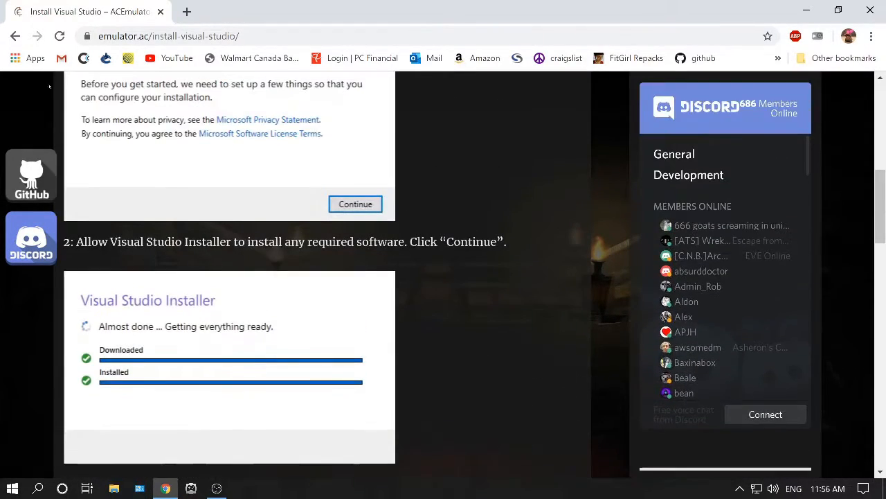
{"action": "scroll", "coordinate": [33, 90], "scroll_direction": "up", "scroll_amount": 3}
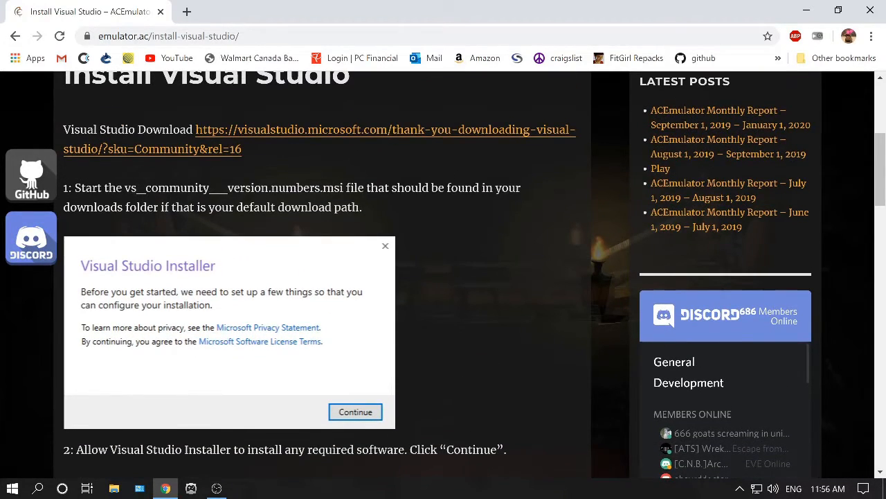
{"action": "scroll", "coordinate": [104, 90], "scroll_direction": "down", "scroll_amount": 2}
{"action": "scroll", "coordinate": [36, 109], "scroll_direction": "down", "scroll_amount": 4}
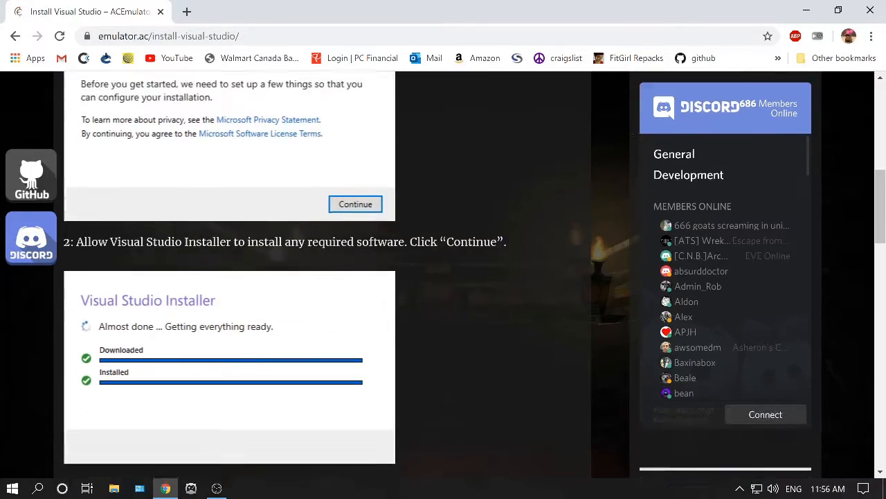
{"action": "scroll", "coordinate": [75, 103], "scroll_direction": "down", "scroll_amount": 2}
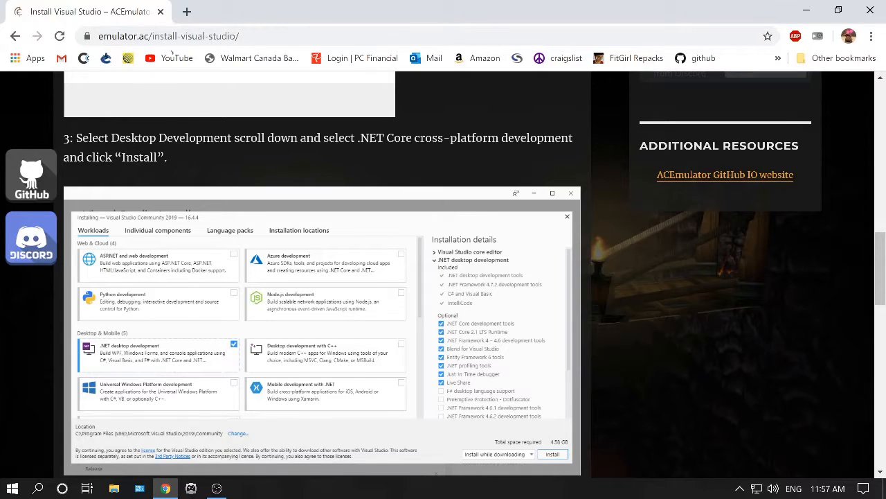
{"action": "scroll", "coordinate": [58, 72], "scroll_direction": "down", "scroll_amount": 7}
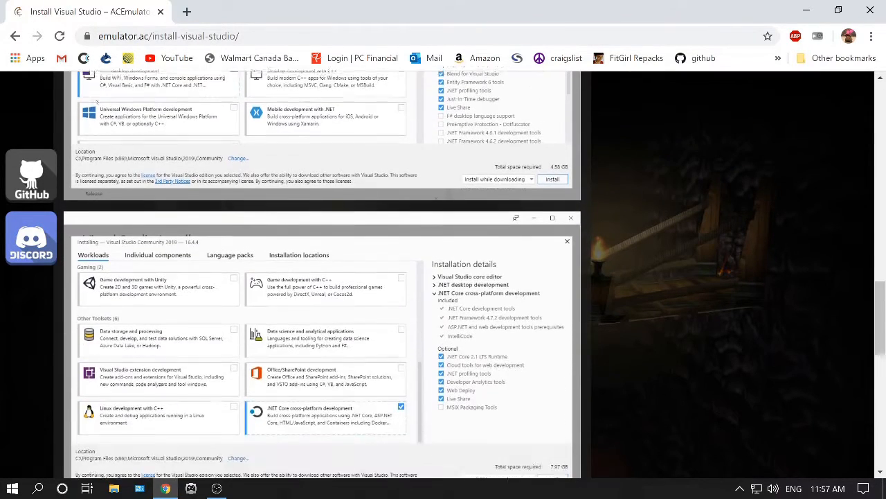
{"action": "scroll", "coordinate": [58, 72], "scroll_direction": "down", "scroll_amount": 2}
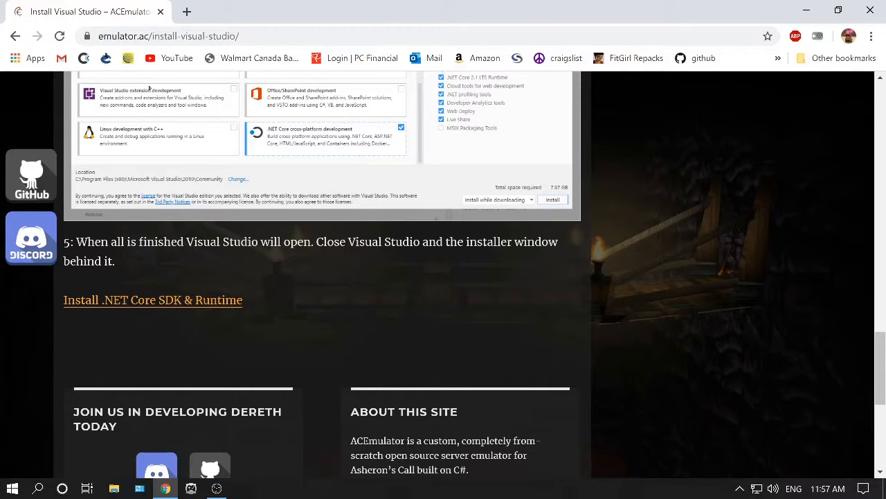
{"action": "scroll", "coordinate": [90, 108], "scroll_direction": "down", "scroll_amount": 1}
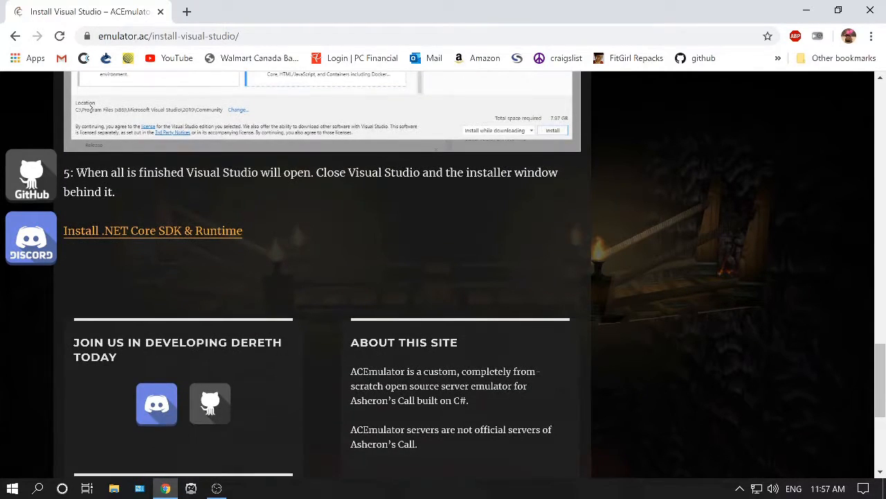
Return to the Server Setup Guide and open the Install .NET Core SDK & Runtime page.
{"action": "key", "text": "alt+Left"}
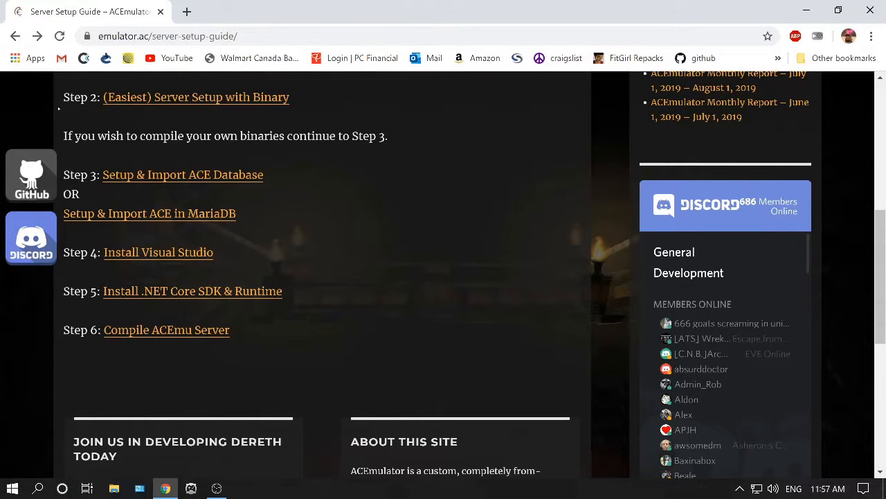
{"action": "key", "text": "Tab"}
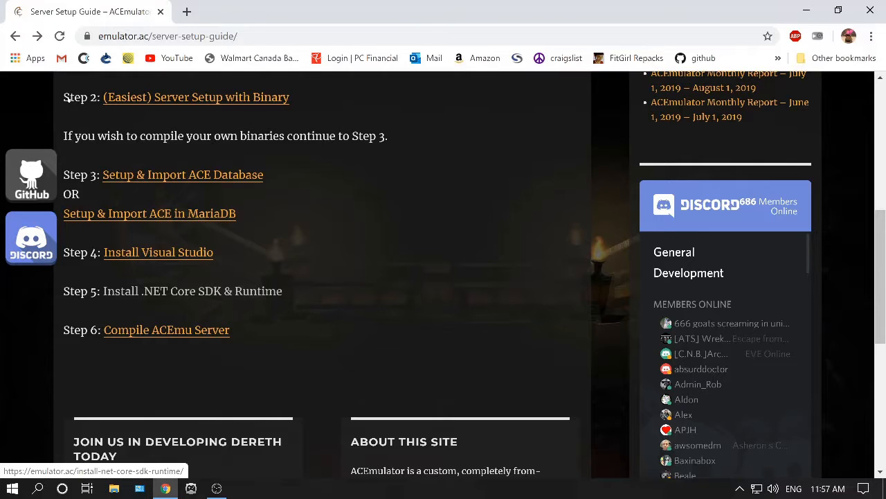
{"action": "key", "text": "Return"}
{"action": "scroll", "coordinate": [122, 92], "scroll_direction": "down", "scroll_amount": 2}
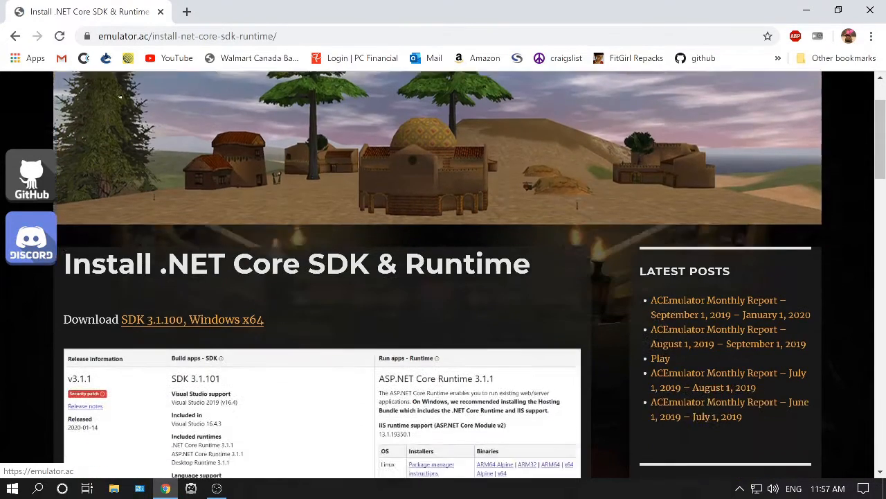
Open the SDK 3.1.100, Windows x64 download link and browse the .NET Core 3.1 download page.
{"action": "scroll", "coordinate": [261, 200], "scroll_direction": "down", "scroll_amount": 1}
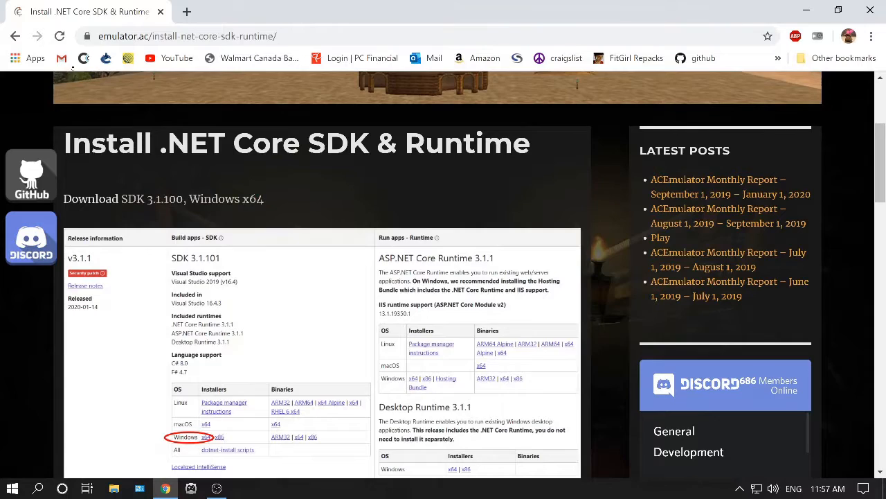
{"action": "left_click", "coordinate": [208, 198]}
{"action": "scroll", "coordinate": [438, 277], "scroll_direction": "down", "scroll_amount": 3}
{"action": "scroll", "coordinate": [438, 291], "scroll_direction": "down", "scroll_amount": 3}
{"action": "scroll", "coordinate": [437, 291], "scroll_direction": "up", "scroll_amount": 2}
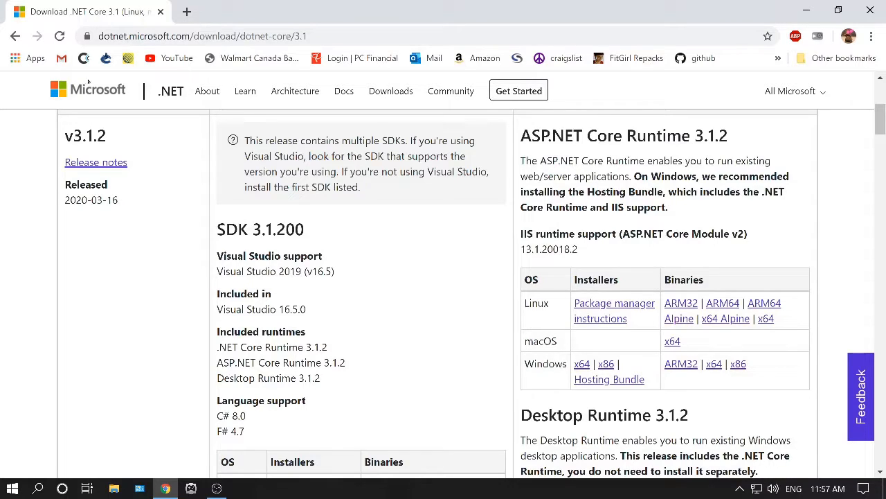
{"action": "scroll", "coordinate": [142, 98], "scroll_direction": "down", "scroll_amount": 2}
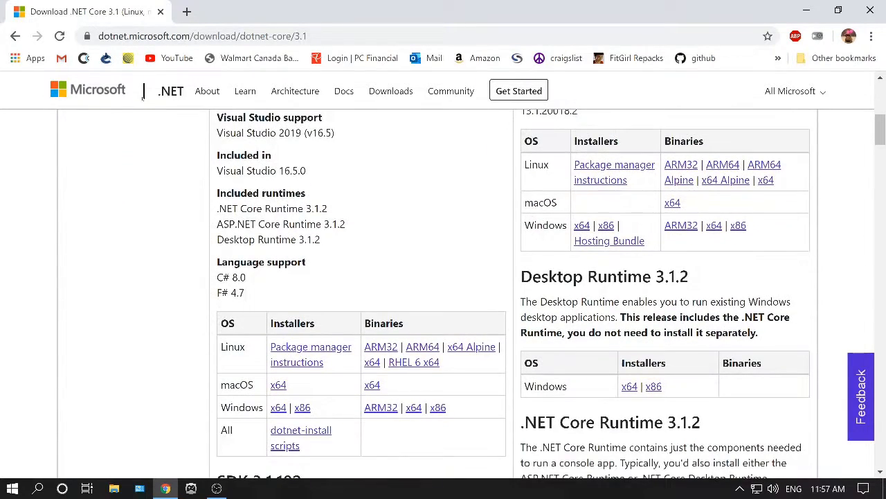
{"action": "scroll", "coordinate": [142, 99], "scroll_direction": "down", "scroll_amount": 2}
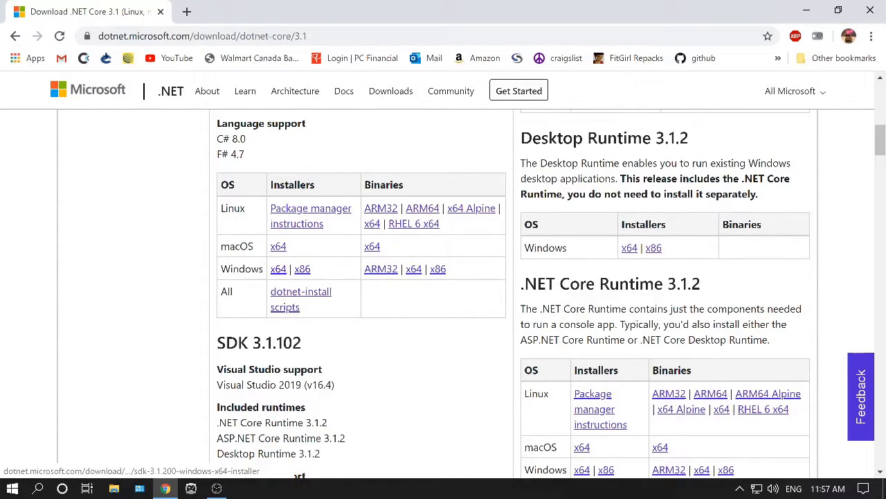
Go back to the Server Setup Guide and open the Compile ACEmu Server page.
{"action": "left_click", "coordinate": [16, 36]}
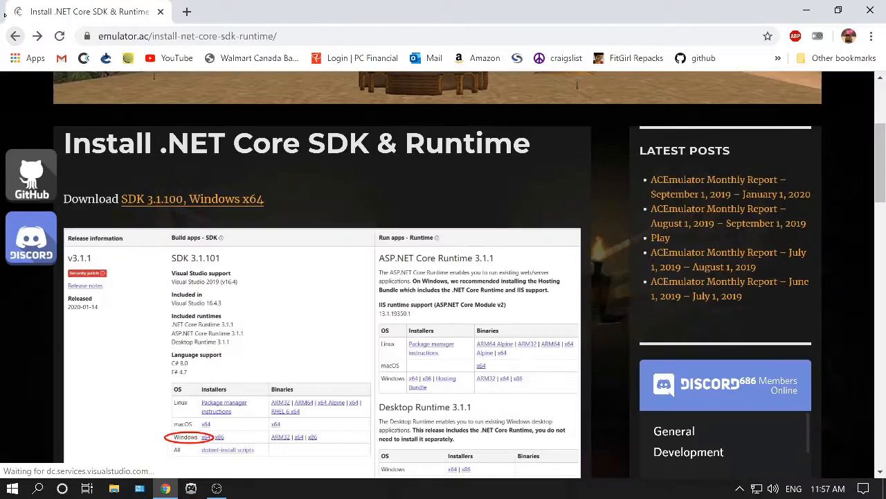
{"action": "left_click", "coordinate": [15, 36]}
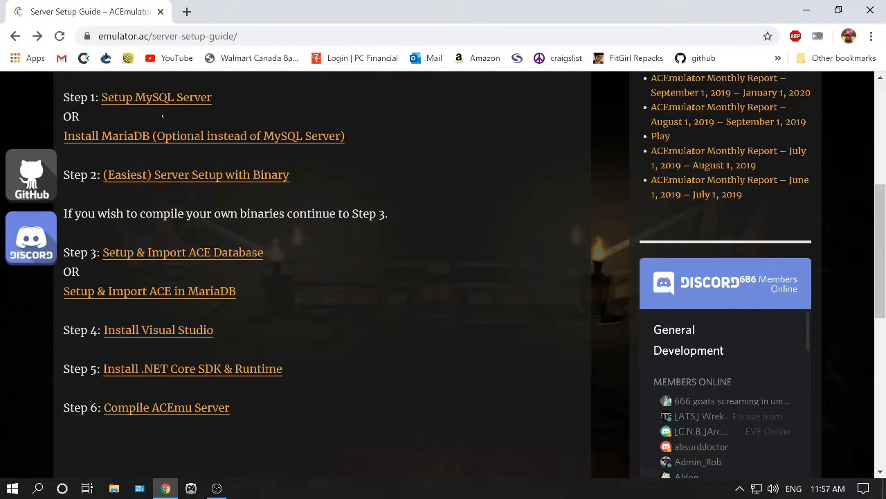
{"action": "scroll", "coordinate": [163, 116], "scroll_direction": "down", "scroll_amount": 2}
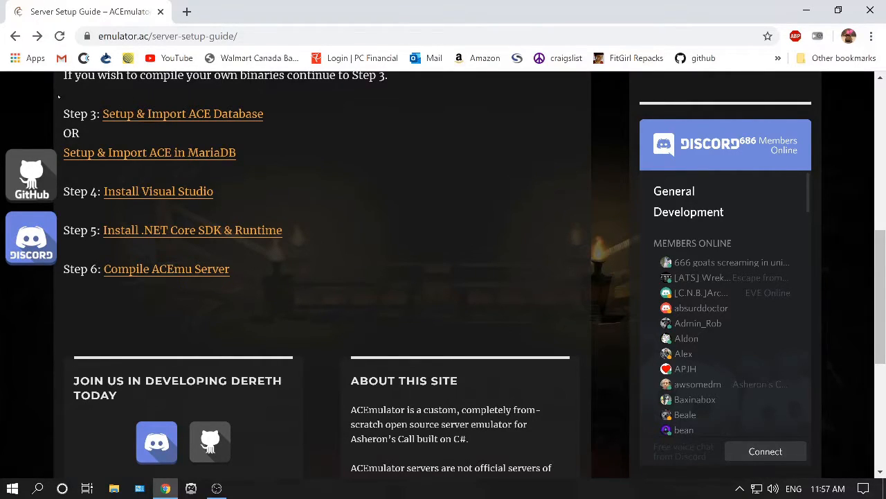
{"action": "left_click", "coordinate": [166, 269]}
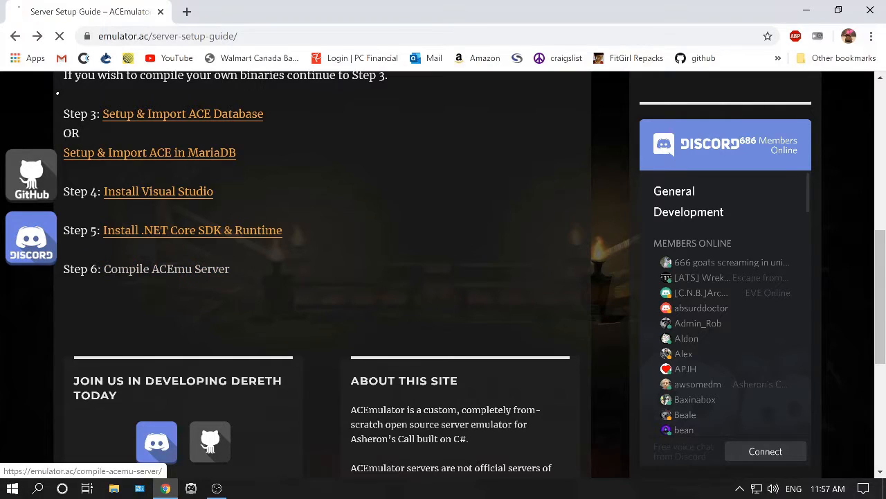
Read through the Compile ACEmu Server instructions and their Visual Studio screenshots.
{"action": "scroll", "coordinate": [93, 121], "scroll_direction": "down", "scroll_amount": 3}
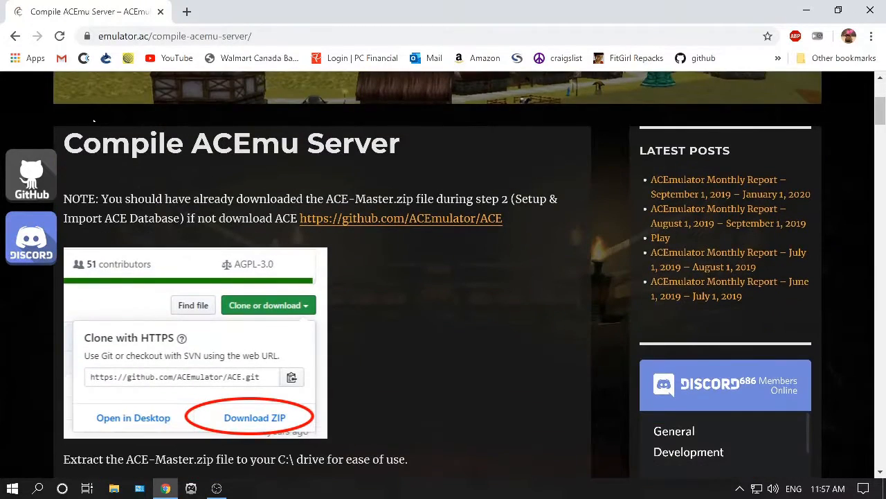
{"action": "scroll", "coordinate": [113, 118], "scroll_direction": "down", "scroll_amount": 6}
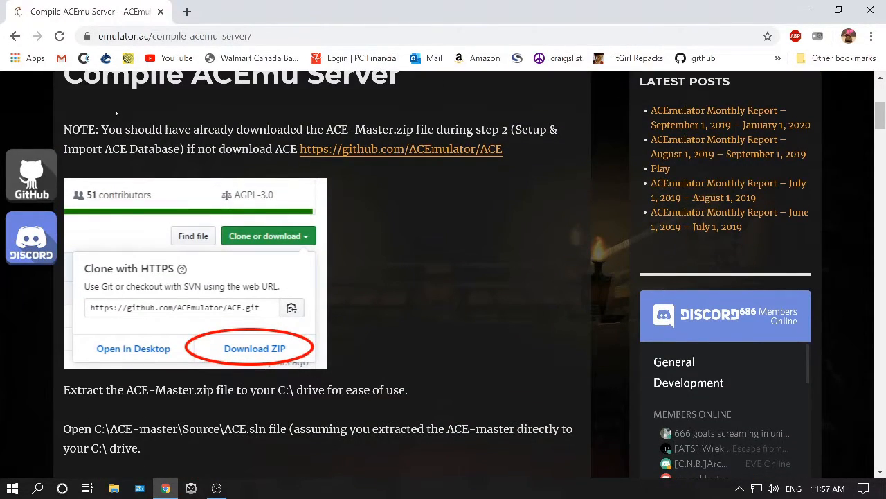
{"action": "scroll", "coordinate": [146, 102], "scroll_direction": "down", "scroll_amount": 12}
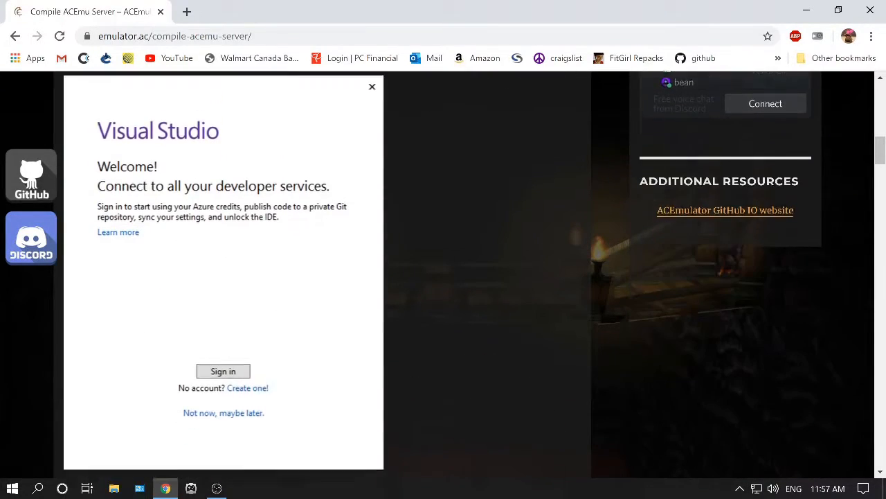
{"action": "scroll", "coordinate": [141, 108], "scroll_direction": "down", "scroll_amount": 4}
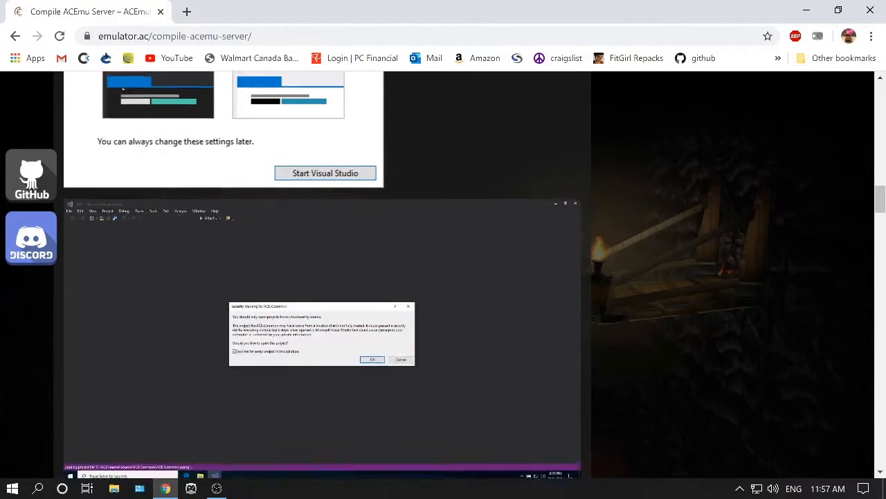
{"action": "scroll", "coordinate": [121, 103], "scroll_direction": "down", "scroll_amount": 1}
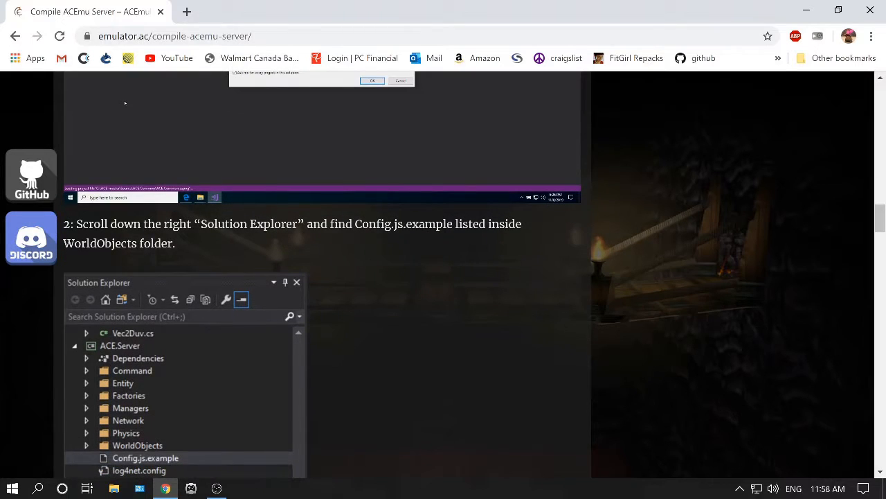
{"action": "scroll", "coordinate": [125, 104], "scroll_direction": "down", "scroll_amount": 1}
Browse to C:\ACE-master\Source in File Explorer and open the ACE.sln solution in Visual Studio.
{"action": "left_click", "coordinate": [806, 10]}
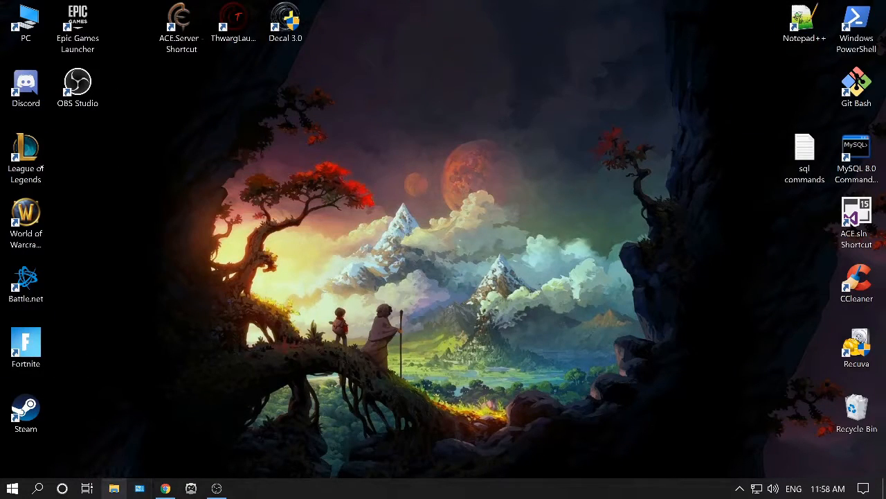
{"action": "left_click", "coordinate": [114, 488]}
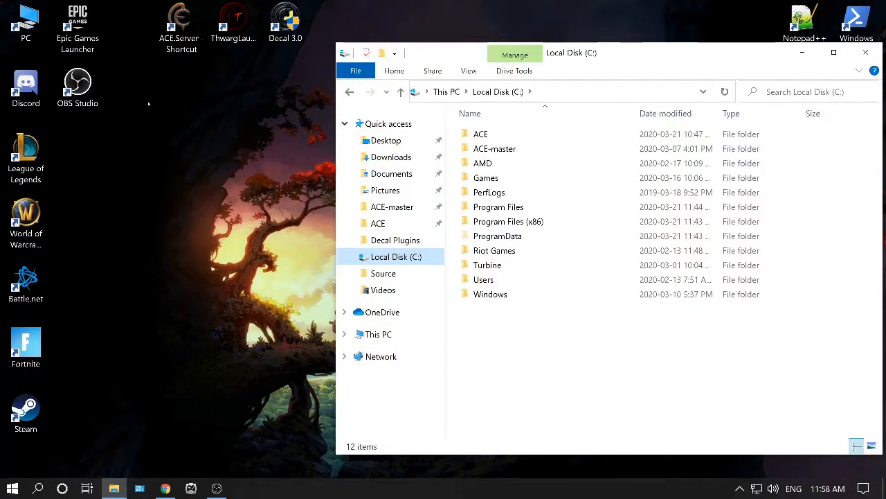
{"action": "double_click", "coordinate": [494, 148]}
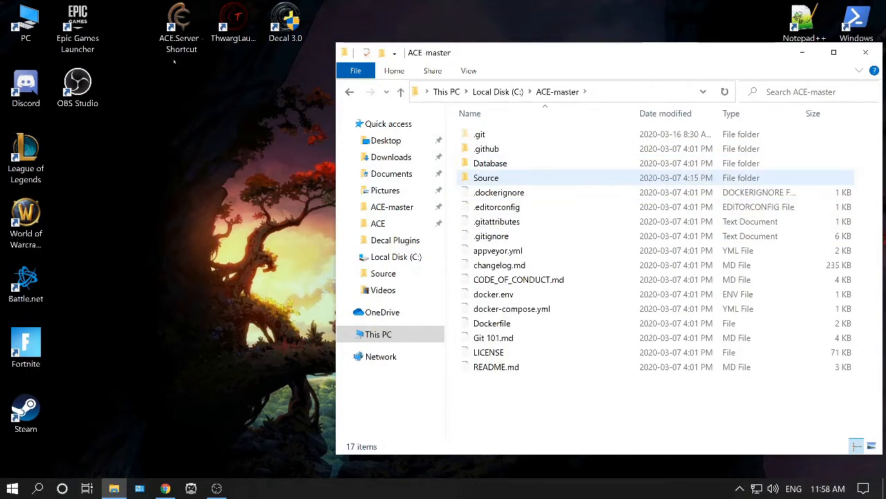
{"action": "double_click", "coordinate": [486, 177]}
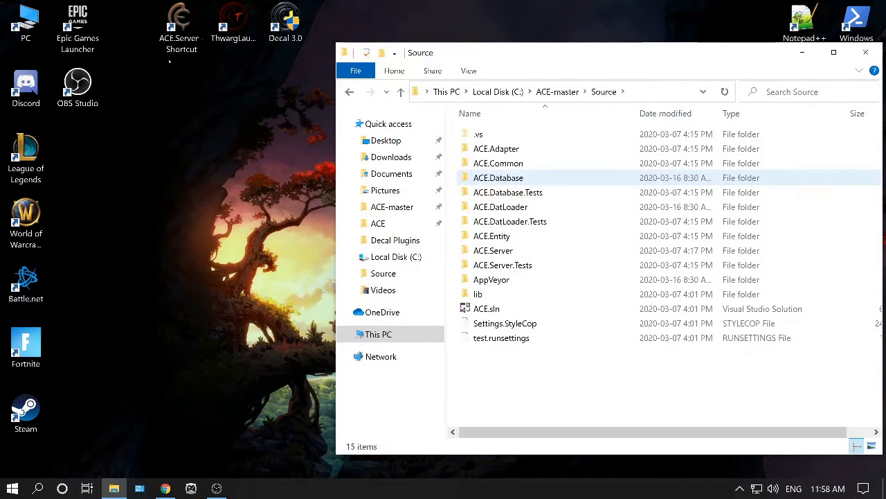
{"action": "left_click", "coordinate": [493, 310]}
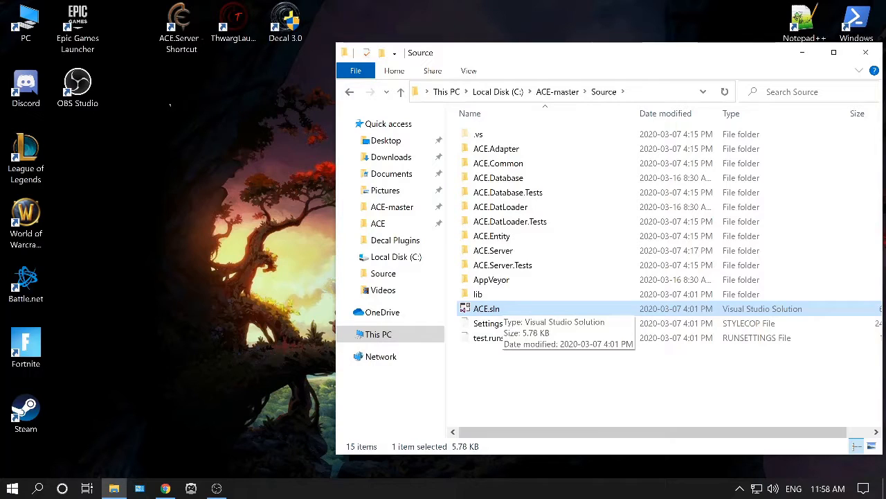
{"action": "key", "text": "Return"}
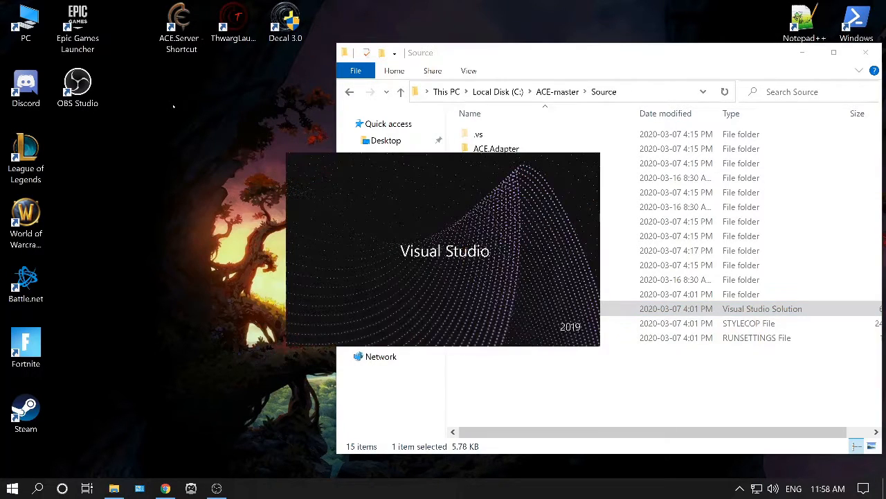
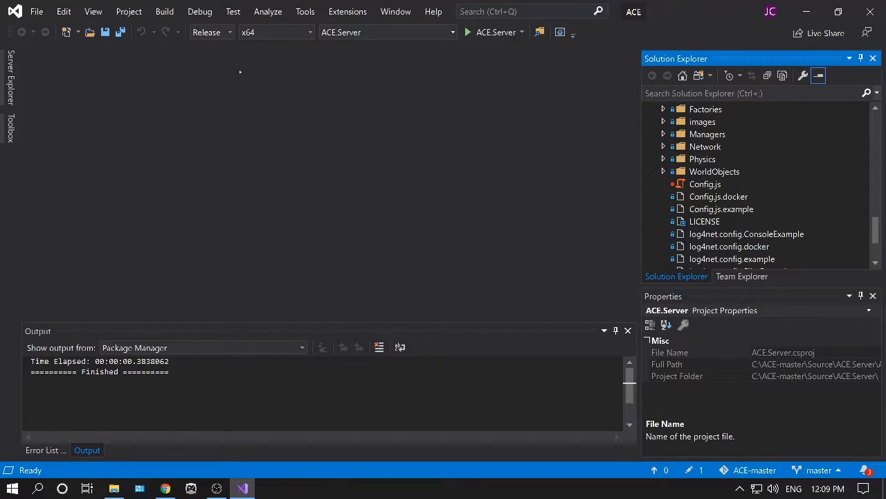
Open Config.js.example and examine the Password fields of the MySql Authentication, Shard and World sections.
{"action": "left_click", "coordinate": [719, 210]}
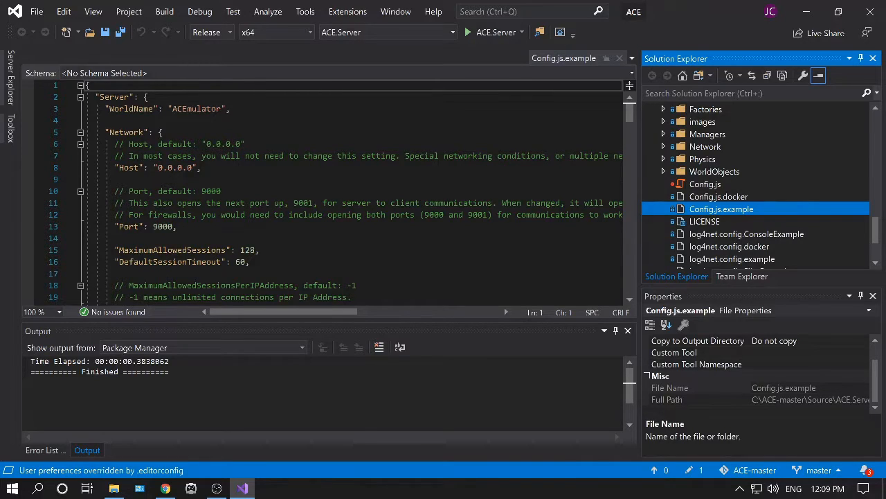
{"action": "left_click_drag", "start_coordinate": [629, 116], "coordinate": [629, 243]}
{"action": "scroll", "coordinate": [326, 190], "scroll_direction": "down", "scroll_amount": 1}
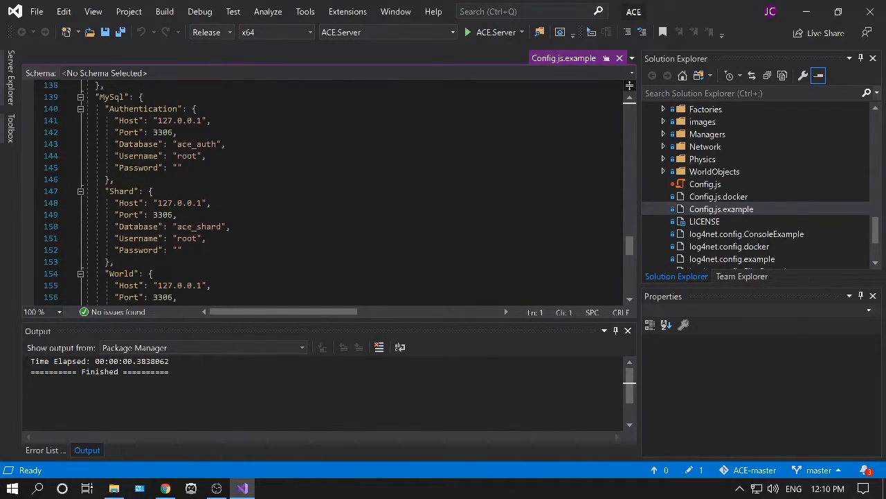
{"action": "scroll", "coordinate": [325, 191], "scroll_direction": "down", "scroll_amount": 1}
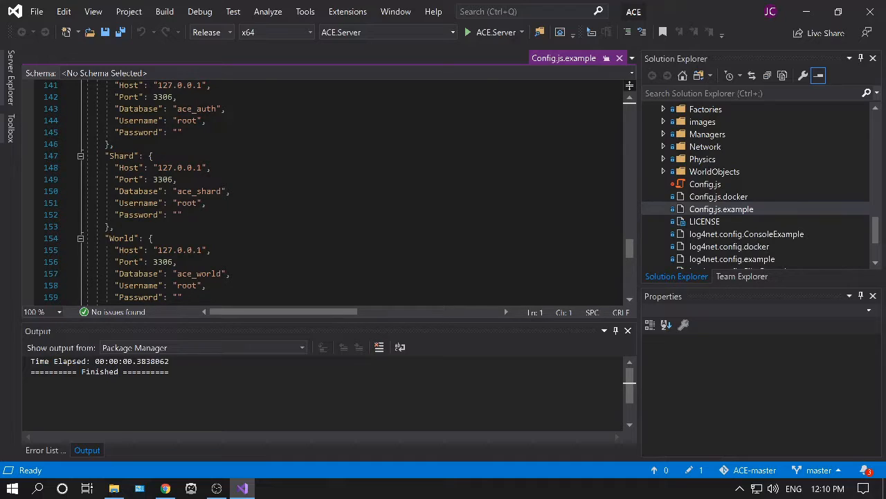
{"action": "scroll", "coordinate": [325, 190], "scroll_direction": "up", "scroll_amount": 1}
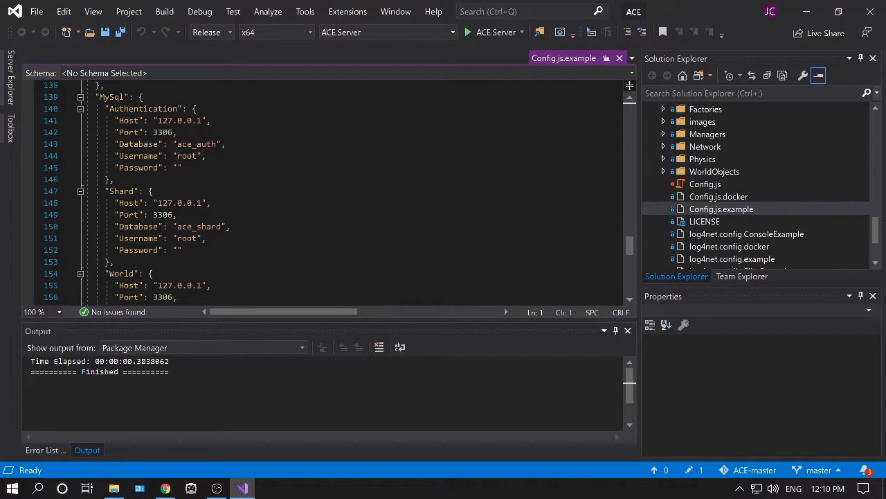
{"action": "scroll", "coordinate": [325, 191], "scroll_direction": "up", "scroll_amount": 1}
{"action": "left_click_drag", "start_coordinate": [197, 191], "coordinate": [178, 191]}
{"action": "left_click", "coordinate": [178, 203]}
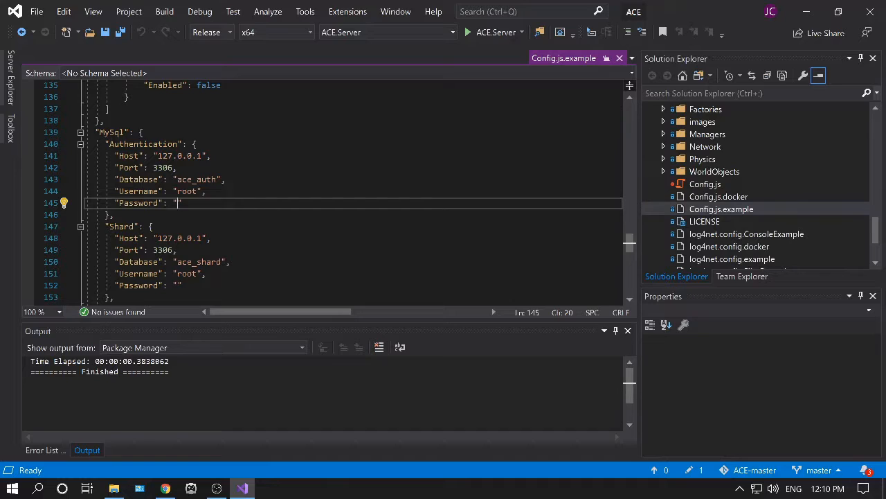
{"action": "scroll", "coordinate": [325, 190], "scroll_direction": "down", "scroll_amount": 3}
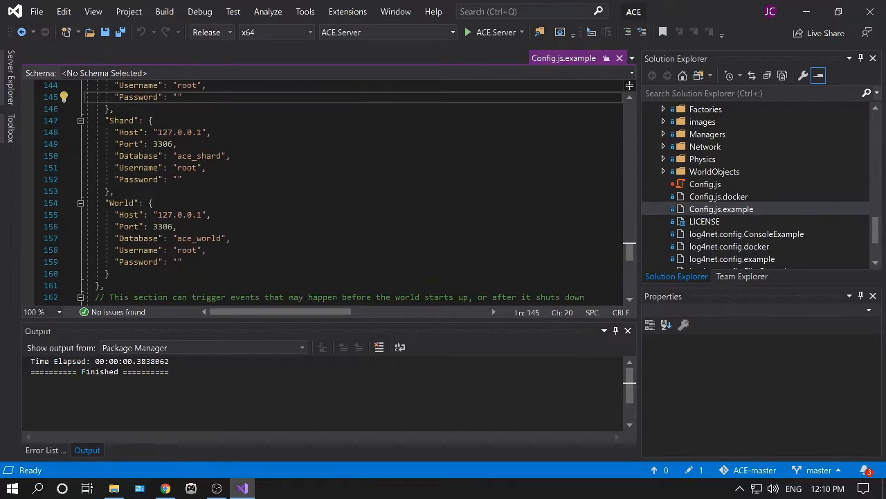
{"action": "left_click", "coordinate": [178, 179]}
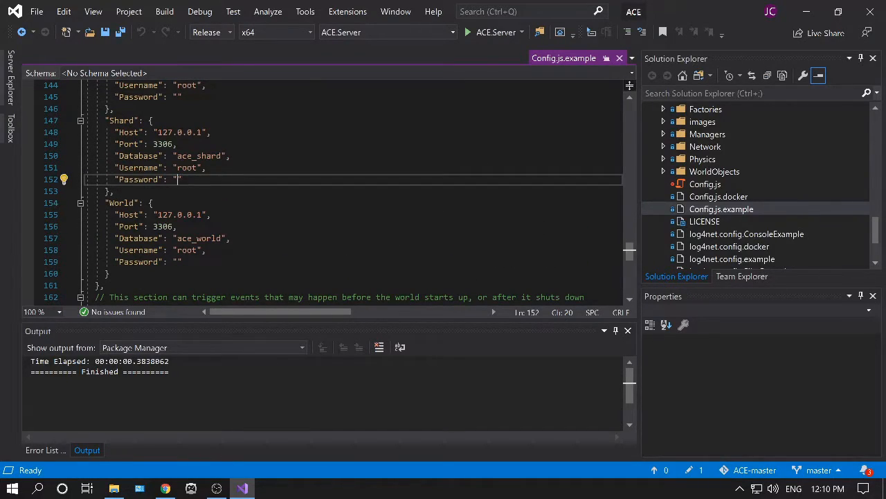
{"action": "left_click", "coordinate": [178, 262]}
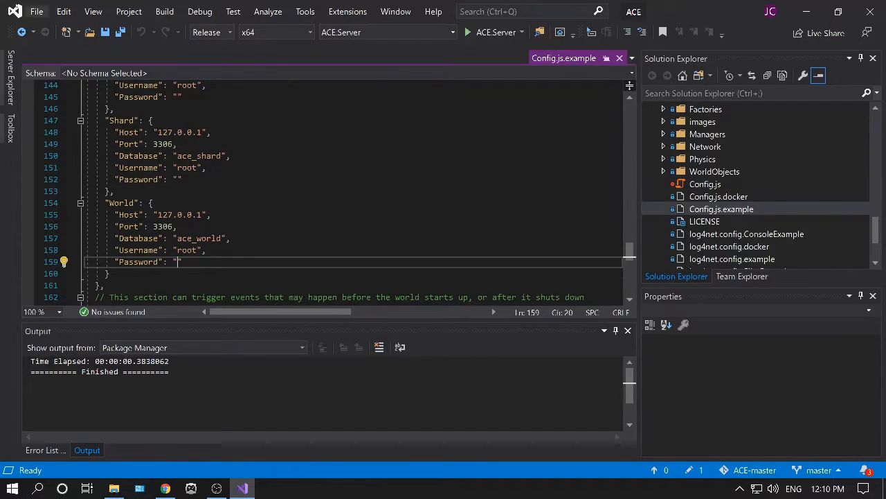
{"action": "left_click", "coordinate": [36, 12]}
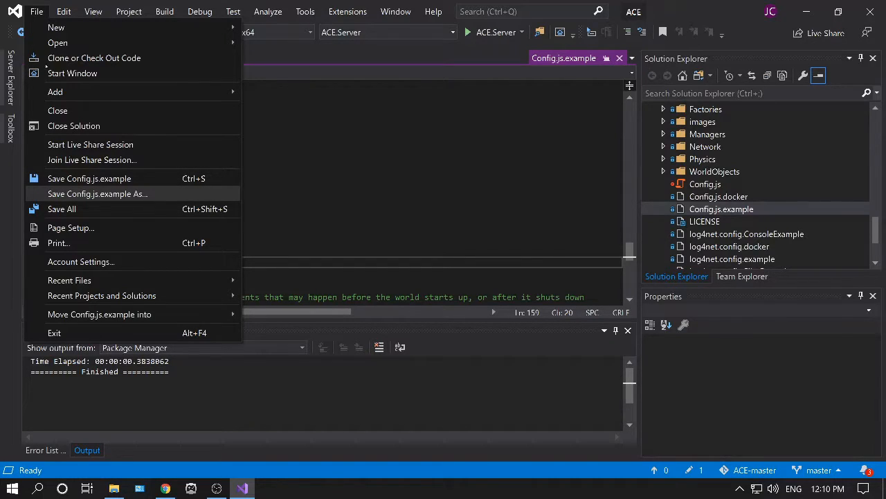
{"action": "left_click", "coordinate": [360, 155]}
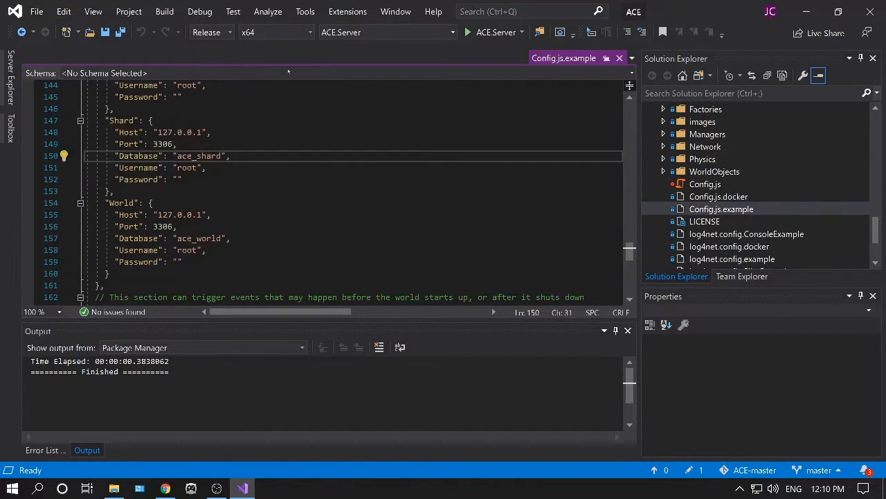
Select the ACE solution and switch the solution configuration to Debug and back to Release.
{"action": "left_click_drag", "start_coordinate": [876, 231], "coordinate": [876, 125]}
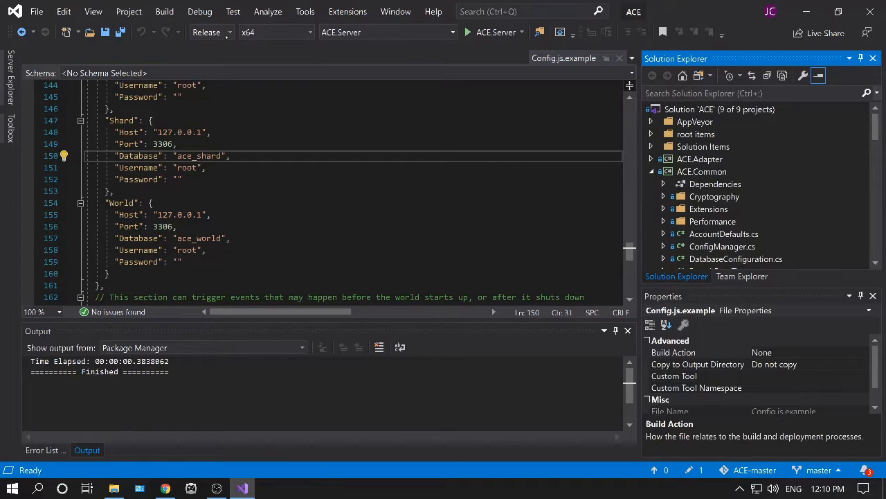
{"action": "key", "text": "Home"}
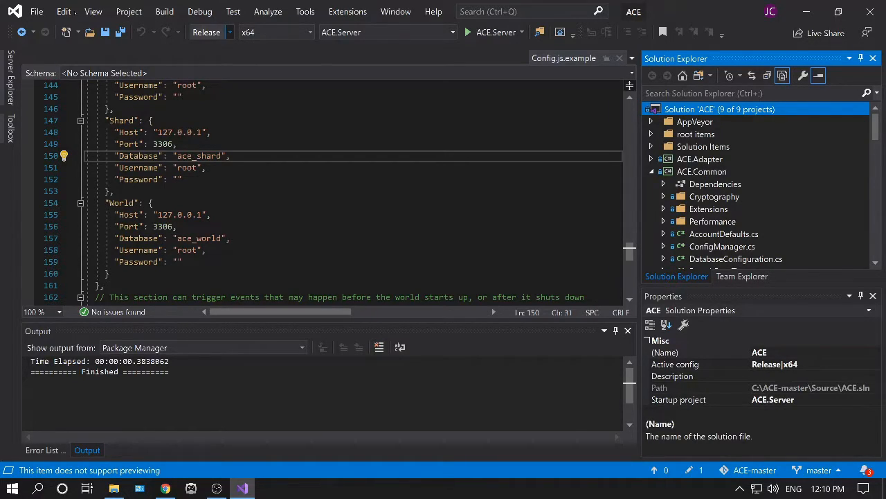
{"action": "left_click", "coordinate": [229, 32]}
{"action": "left_click", "coordinate": [208, 48]}
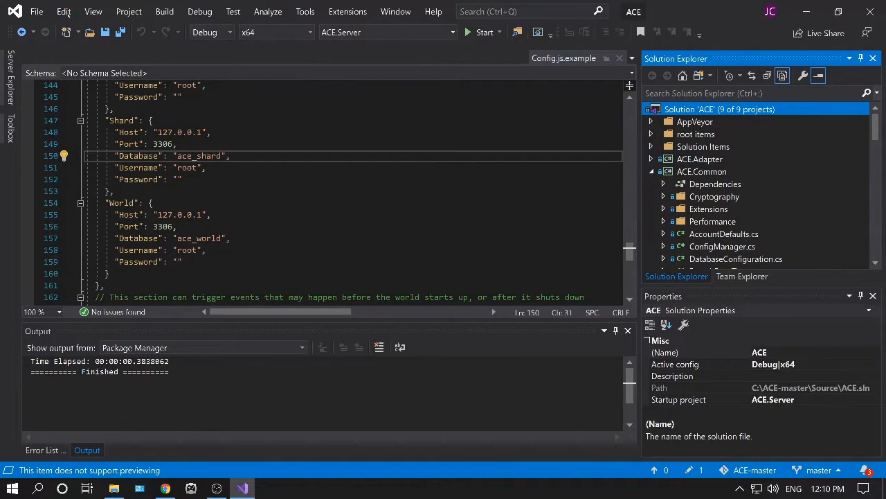
{"action": "left_click", "coordinate": [230, 31]}
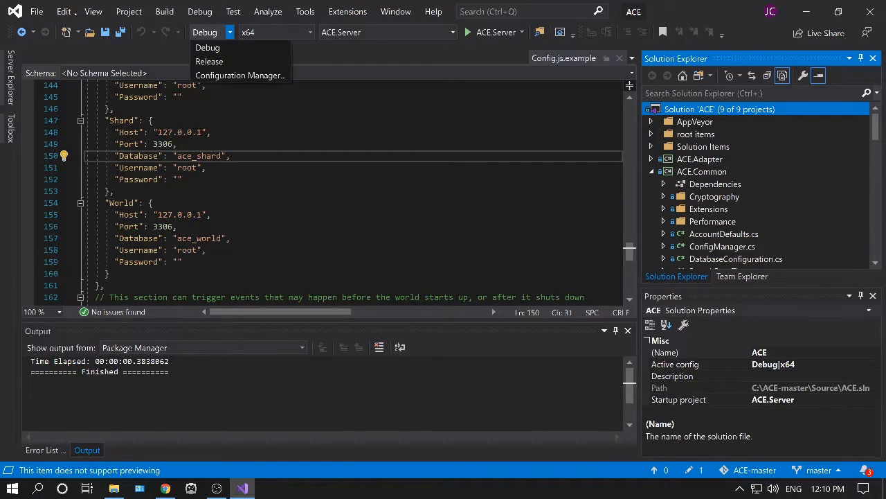
{"action": "left_click", "coordinate": [208, 61]}
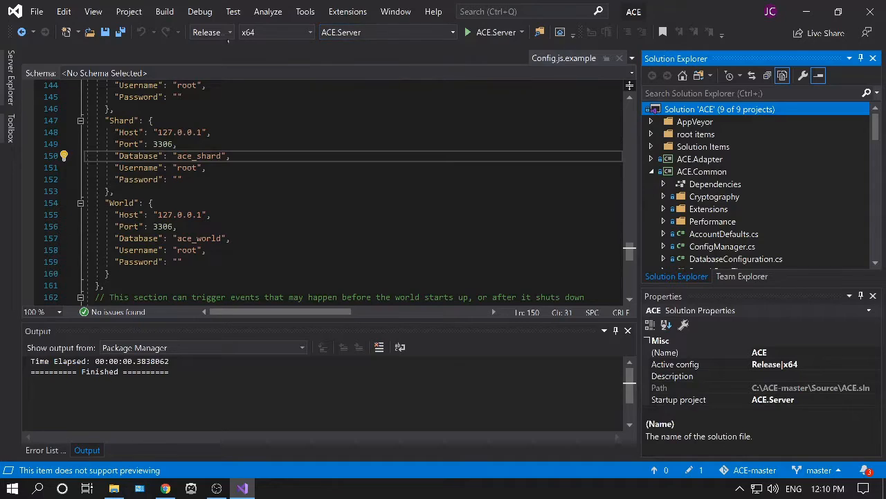
Open the solution's context menu to locate the Build Solution command.
{"action": "key", "text": "shift+F10"}
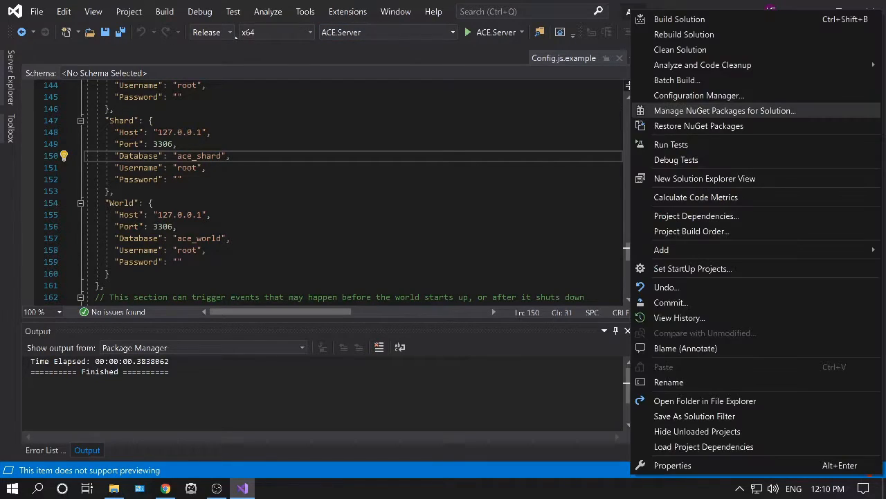
{"action": "key", "text": "Up"}
{"action": "key", "text": "Up"}
{"action": "key", "text": "Up"}
{"action": "key", "text": "Up"}
{"action": "key", "text": "Up"}
{"action": "key", "text": "Up"}
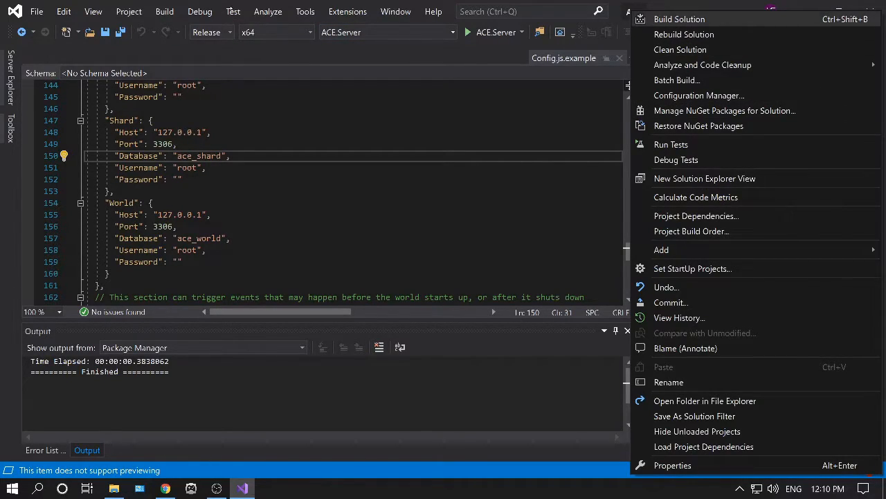
{"action": "left_click", "coordinate": [169, 111]}
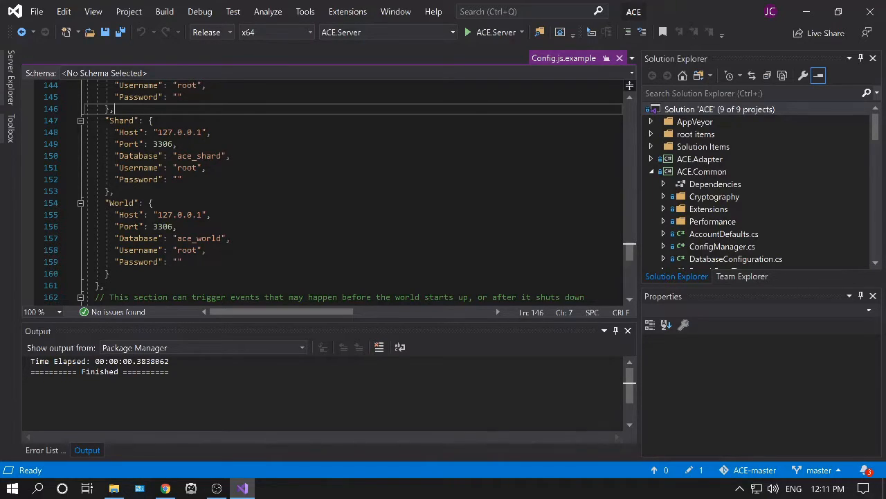
{"action": "key", "text": "ctrl+alt+l"}
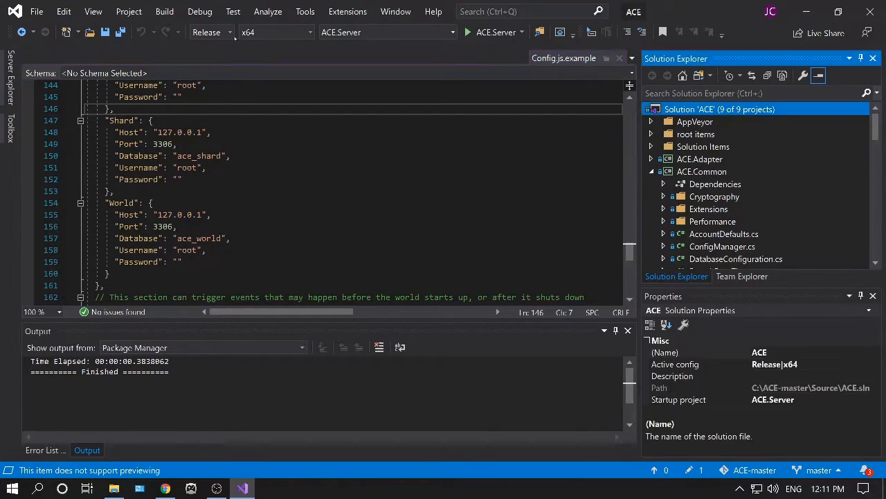
{"action": "right_click", "coordinate": [694, 109]}
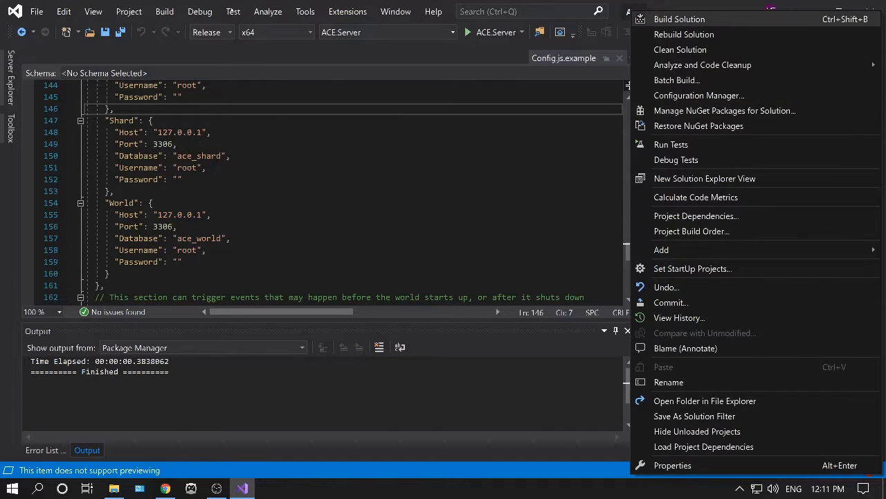
{"action": "left_click", "coordinate": [553, 169]}
Copy all files from C:\ACE-master\Source\ACE.Server\bin\x64\Release\netcoreapp3.1 in File Explorer.
{"action": "left_click", "coordinate": [869, 11]}
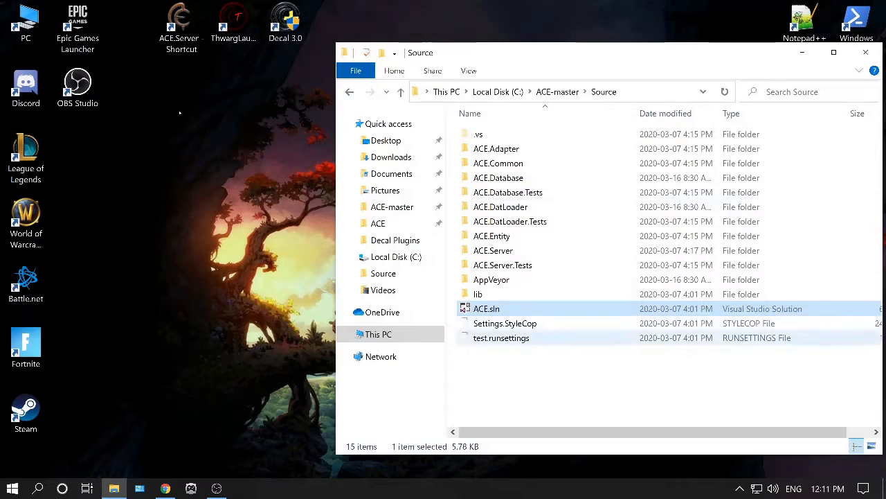
{"action": "left_click", "coordinate": [396, 256]}
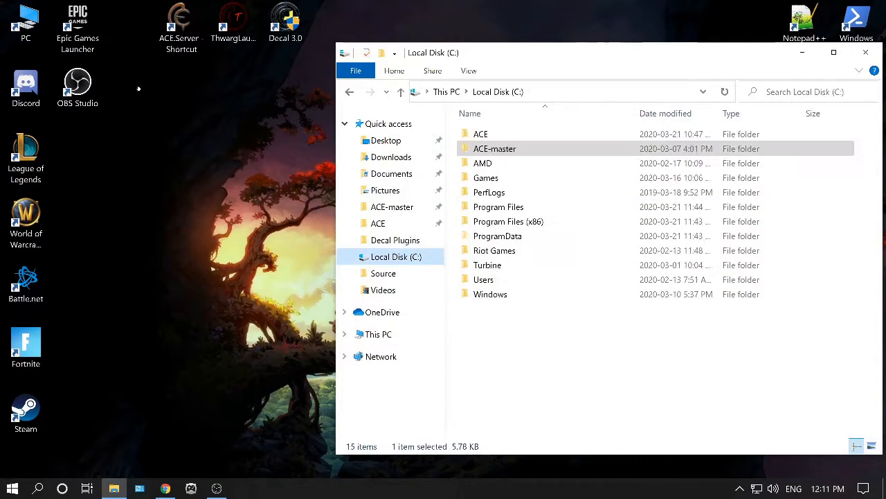
{"action": "double_click", "coordinate": [494, 148]}
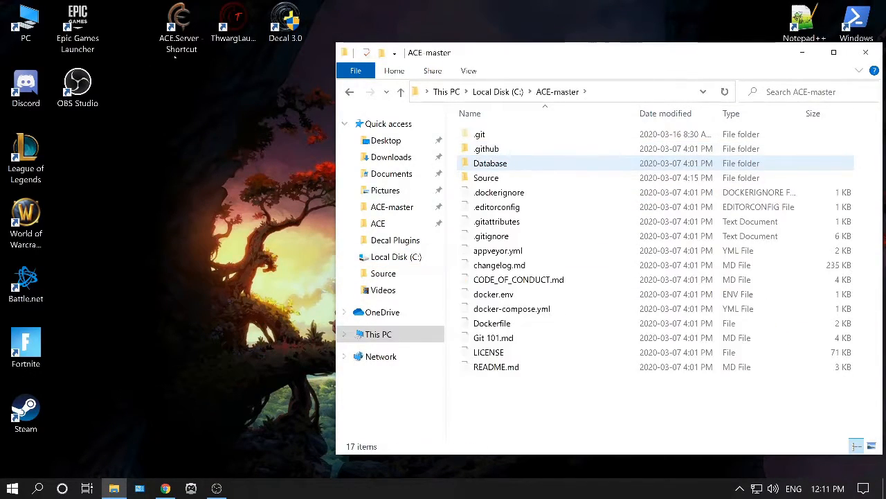
{"action": "double_click", "coordinate": [493, 177]}
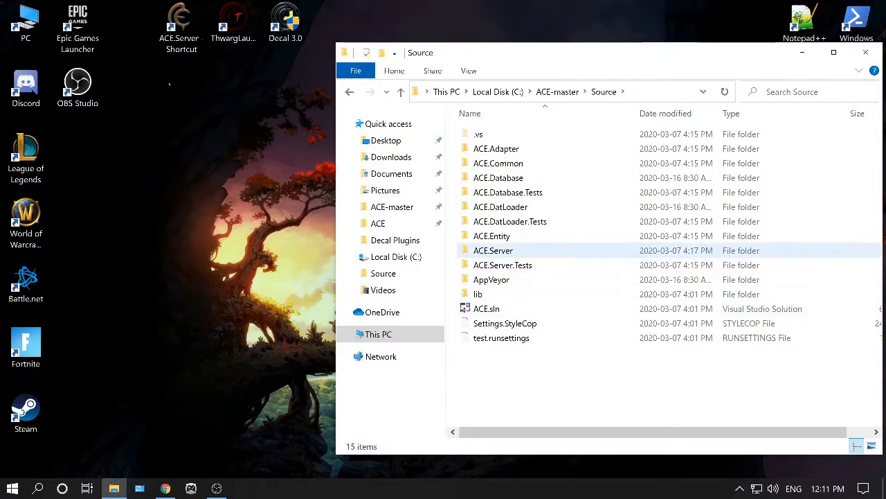
{"action": "double_click", "coordinate": [493, 250]}
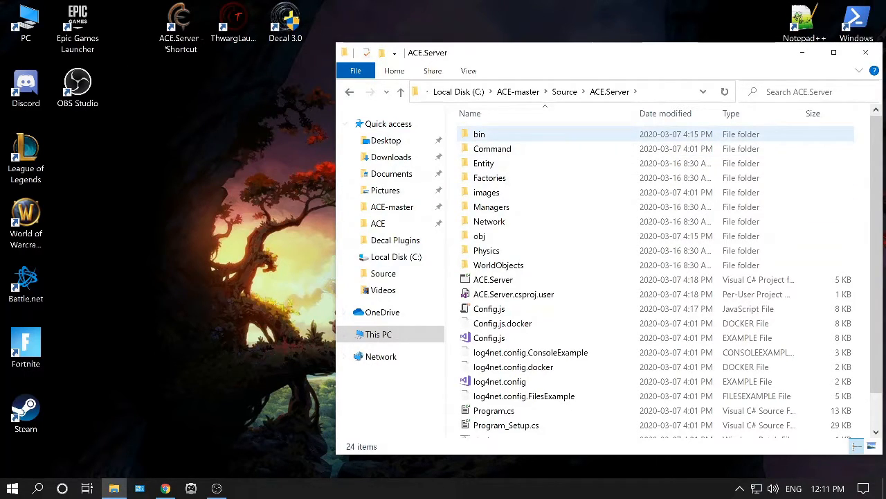
{"action": "double_click", "coordinate": [479, 134]}
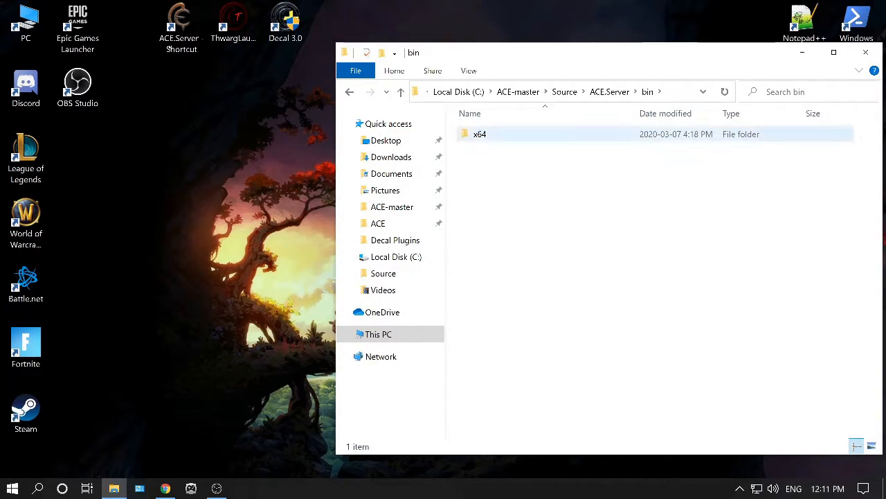
{"action": "double_click", "coordinate": [480, 134]}
{"action": "double_click", "coordinate": [487, 148]}
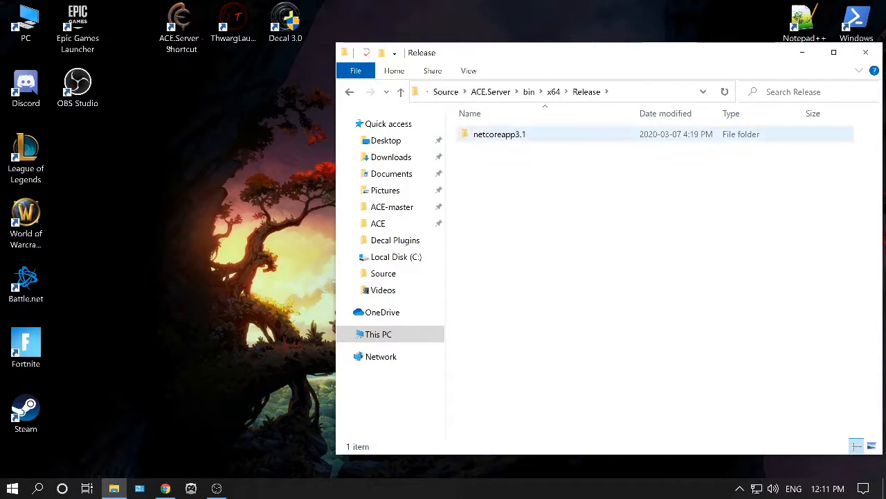
{"action": "double_click", "coordinate": [488, 134]}
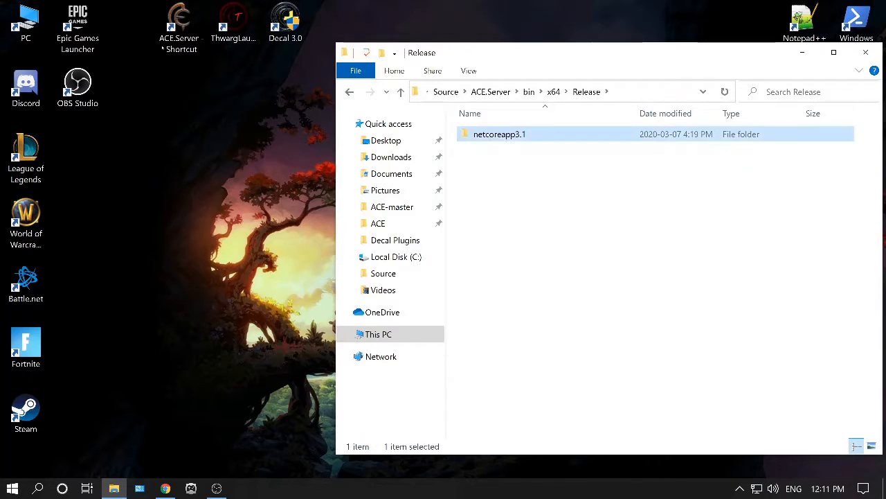
{"action": "left_click", "coordinate": [516, 134]}
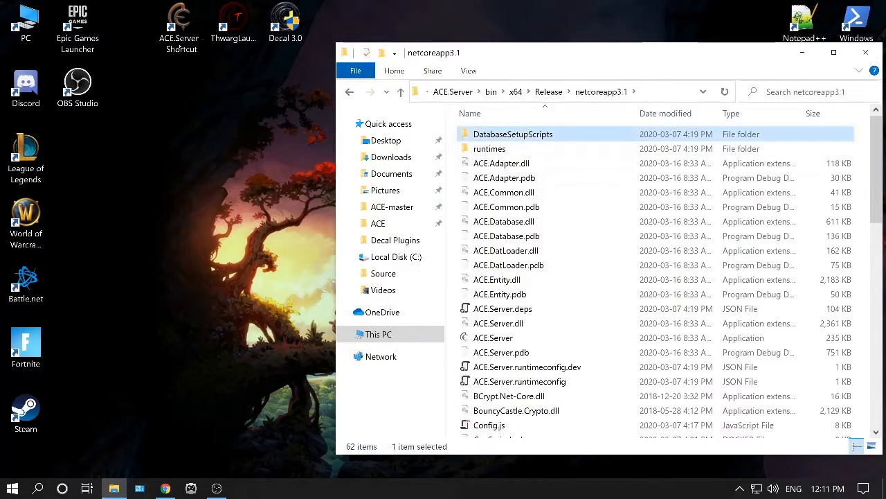
{"action": "left_click_drag", "start_coordinate": [877, 180], "coordinate": [877, 394]}
{"action": "key", "text": "ctrl+a"}
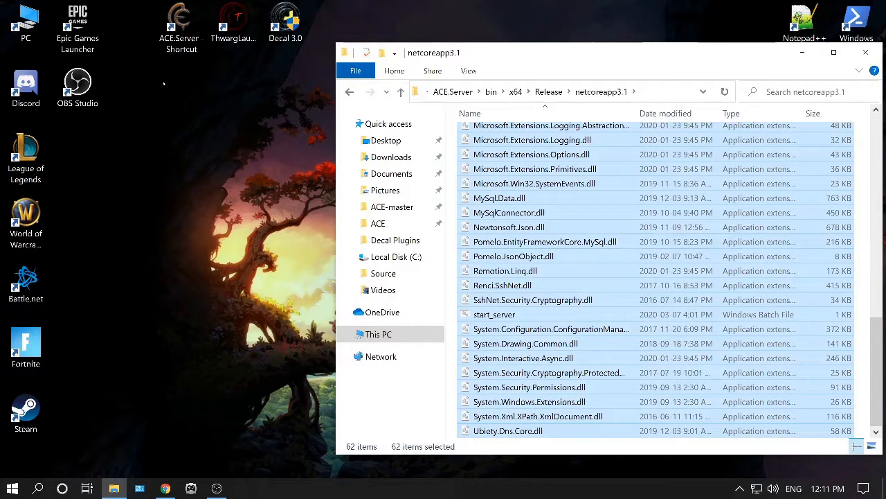
{"action": "right_click", "coordinate": [495, 240]}
{"action": "left_click", "coordinate": [526, 333]}
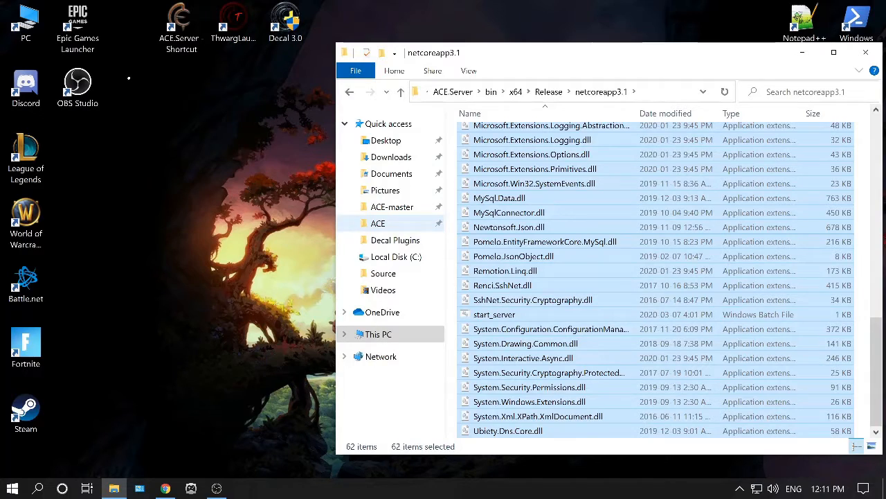
Open the C:\ACE\Server folder in File Explorer and bring up its folder context menu.
{"action": "left_click", "coordinate": [395, 257]}
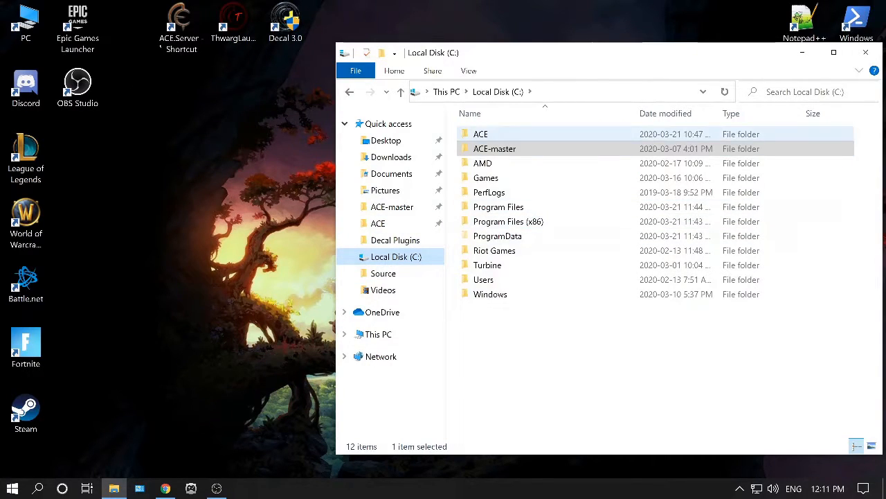
{"action": "double_click", "coordinate": [481, 134]}
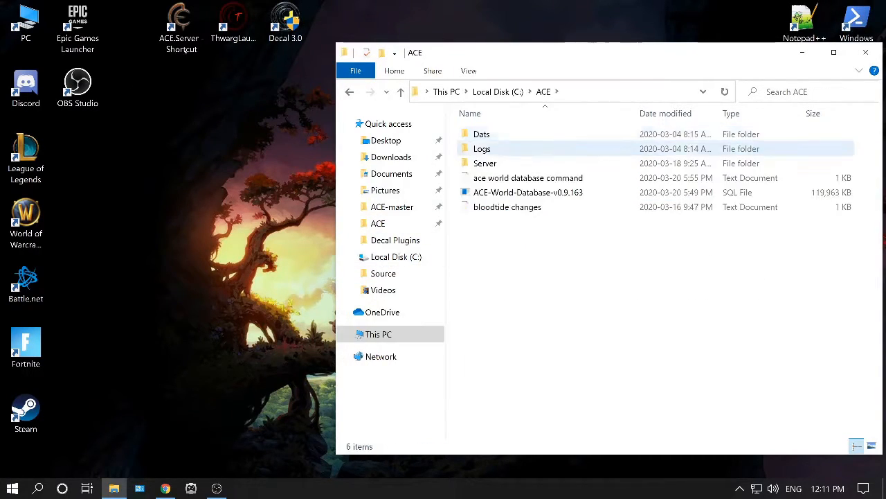
{"action": "double_click", "coordinate": [485, 163]}
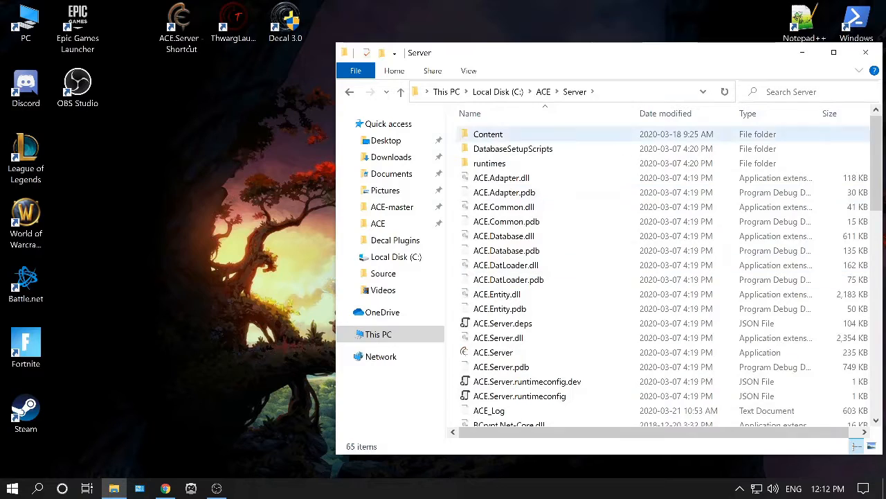
{"action": "right_click", "coordinate": [566, 186]}
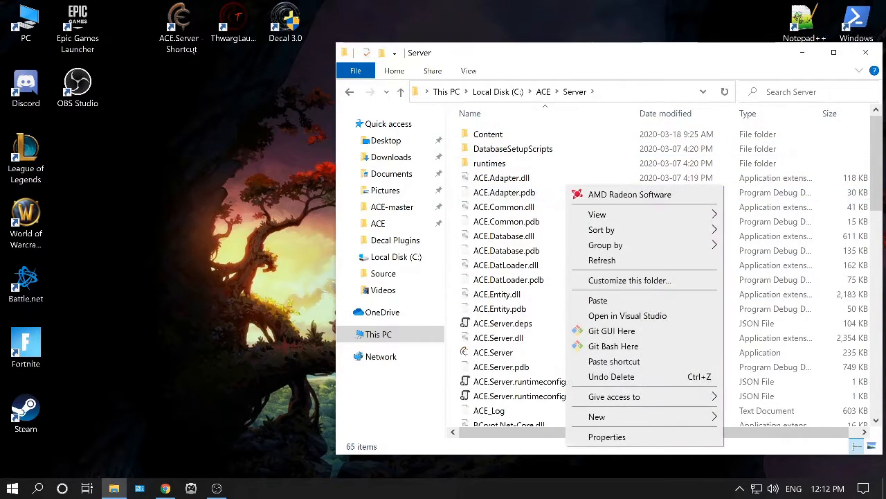
{"action": "left_click", "coordinate": [526, 134]}
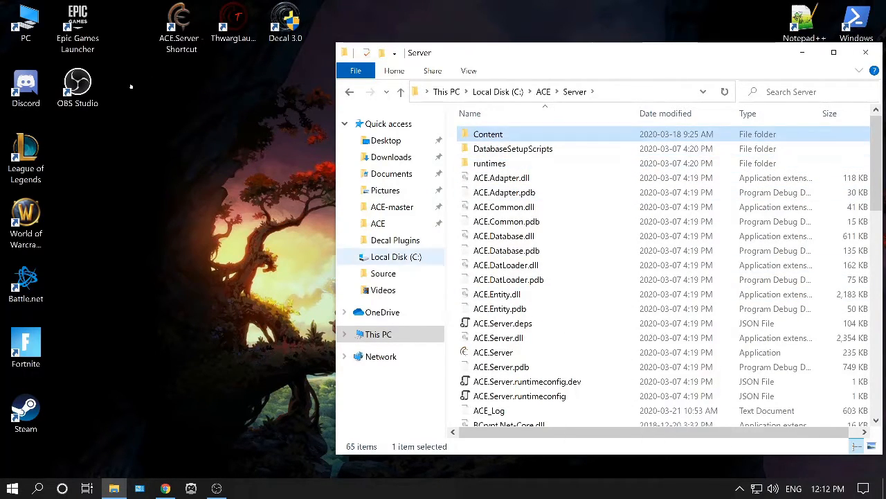
Scroll through the Server folder's files to check the deployed ACE server build files.
{"action": "left_click", "coordinate": [505, 264]}
{"action": "scroll", "coordinate": [516, 256], "scroll_direction": "down", "scroll_amount": 4}
{"action": "scroll", "coordinate": [516, 252], "scroll_direction": "up", "scroll_amount": 4}
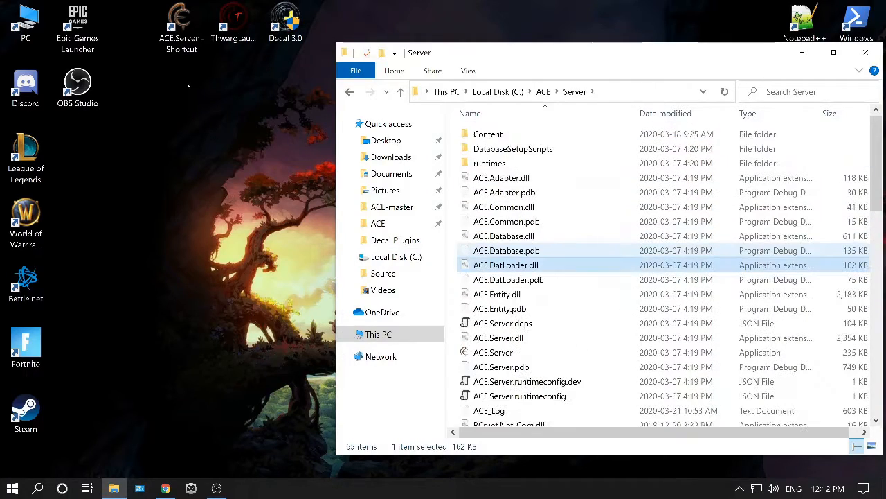
{"action": "scroll", "coordinate": [527, 256], "scroll_direction": "down", "scroll_amount": 6}
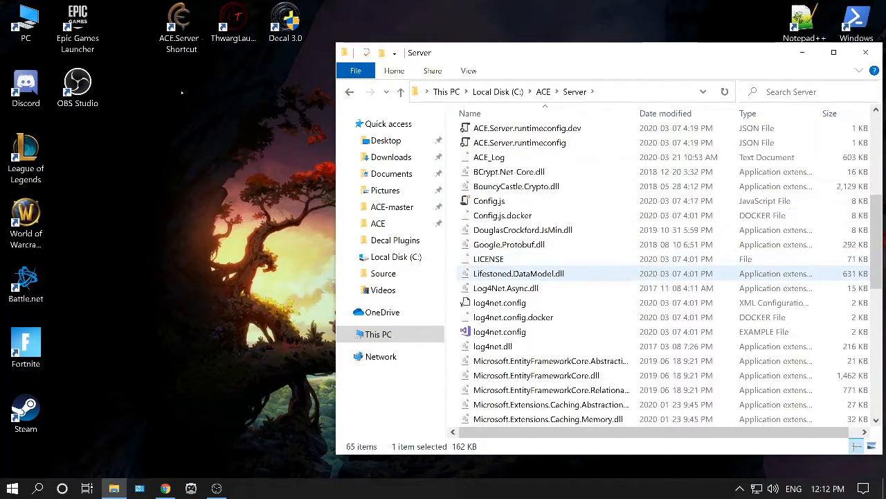
{"action": "scroll", "coordinate": [526, 290], "scroll_direction": "down", "scroll_amount": 10}
{"action": "scroll", "coordinate": [527, 304], "scroll_direction": "up", "scroll_amount": 1}
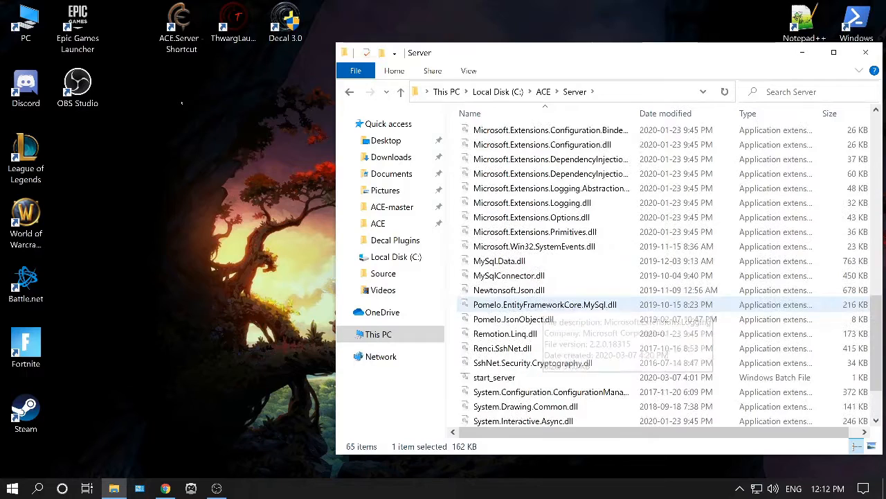
{"action": "scroll", "coordinate": [526, 304], "scroll_direction": "down", "scroll_amount": 1}
{"action": "left_click", "coordinate": [495, 346]}
{"action": "scroll", "coordinate": [527, 362], "scroll_direction": "up", "scroll_amount": 8}
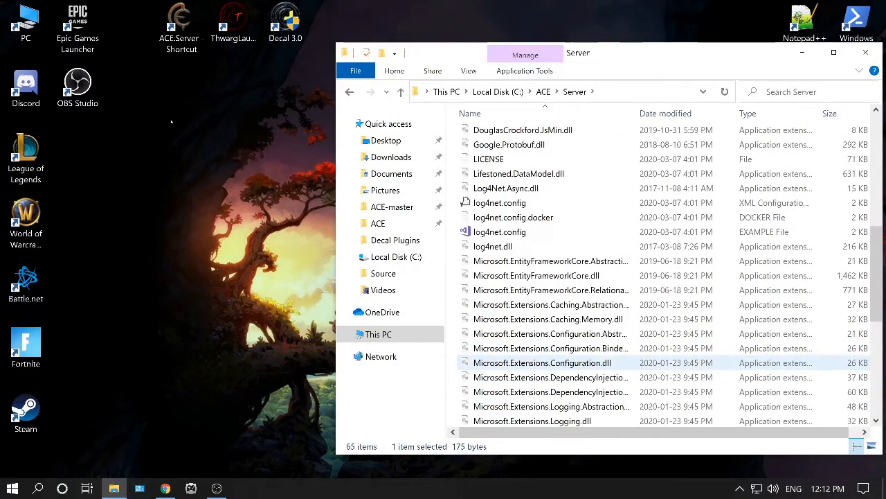
{"action": "scroll", "coordinate": [526, 364], "scroll_direction": "up", "scroll_amount": 6}
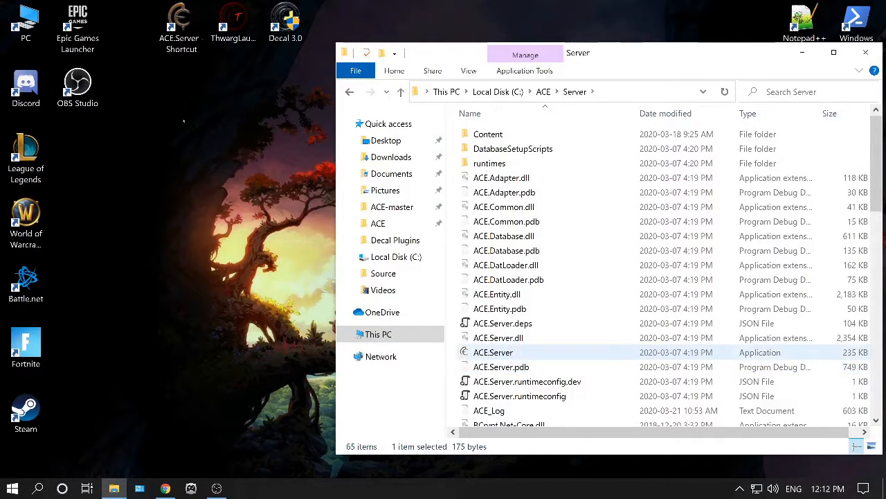
{"action": "left_click", "coordinate": [493, 352]}
{"action": "scroll", "coordinate": [595, 311], "scroll_direction": "down", "scroll_amount": 2}
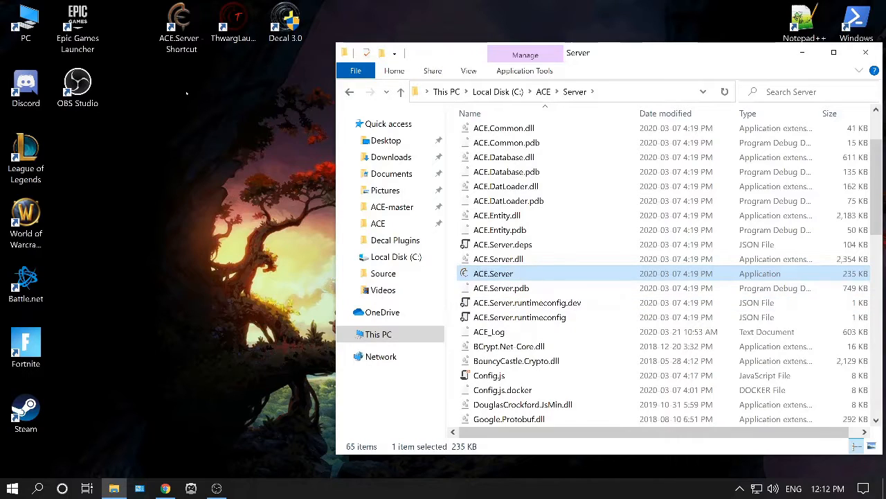
Inspect the ACE.Server application's context menu, then close the File Explorer window.
{"action": "right_click", "coordinate": [536, 278]}
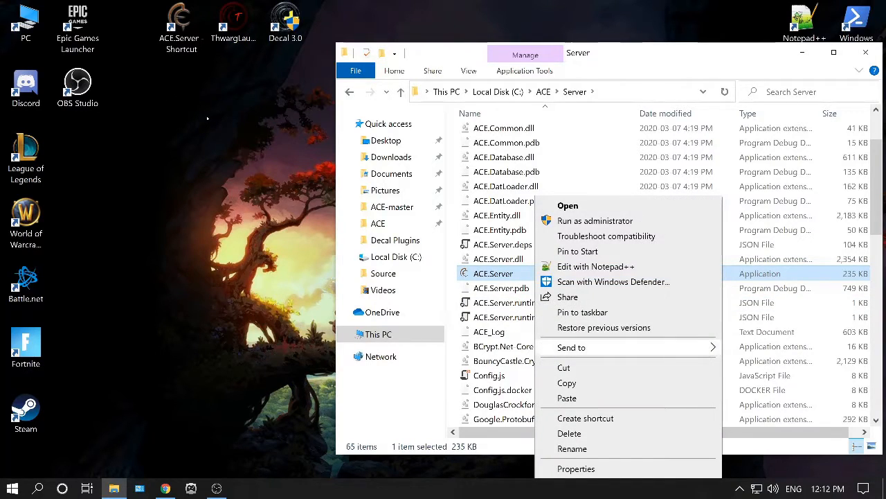
{"action": "mouse_move", "coordinate": [613, 347]}
{"action": "left_click", "coordinate": [623, 143]}
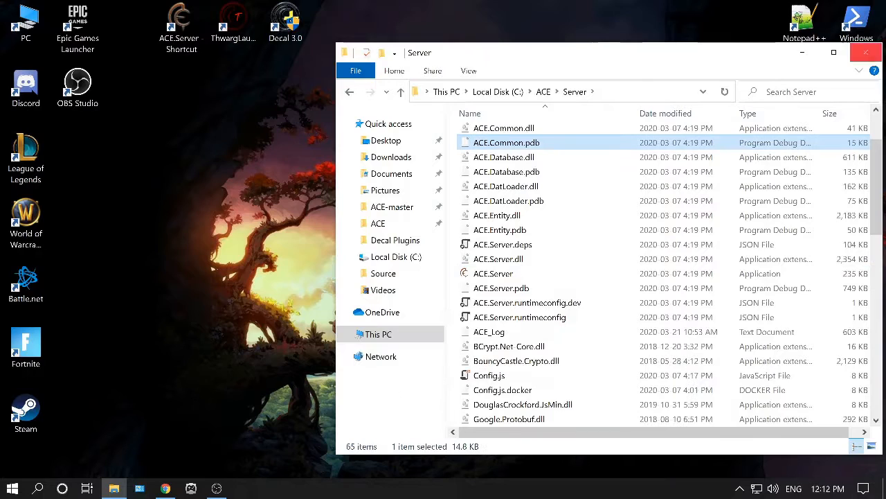
{"action": "left_click", "coordinate": [866, 52]}
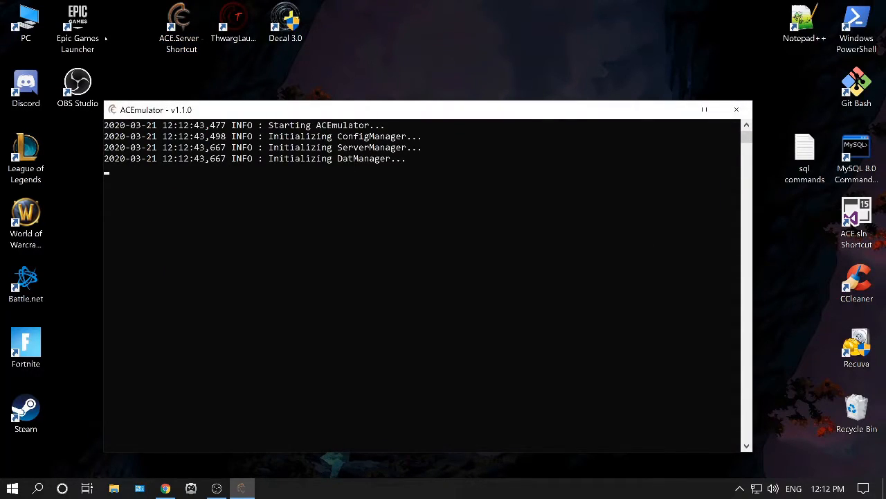
Start the ACE server from the ACE.Server desktop shortcut and review its console startup log.
{"action": "left_click_drag", "start_coordinate": [315, 111], "coordinate": [335, 54]}
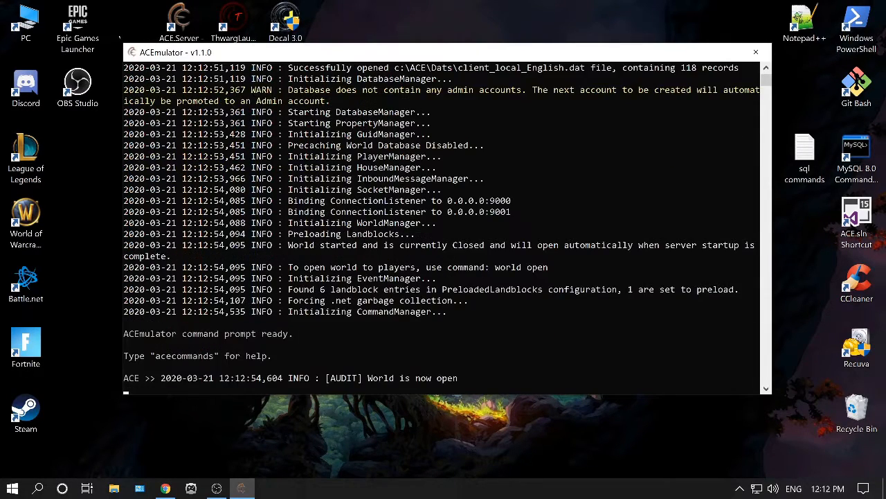
{"action": "scroll", "coordinate": [442, 229], "scroll_direction": "up", "scroll_amount": 2}
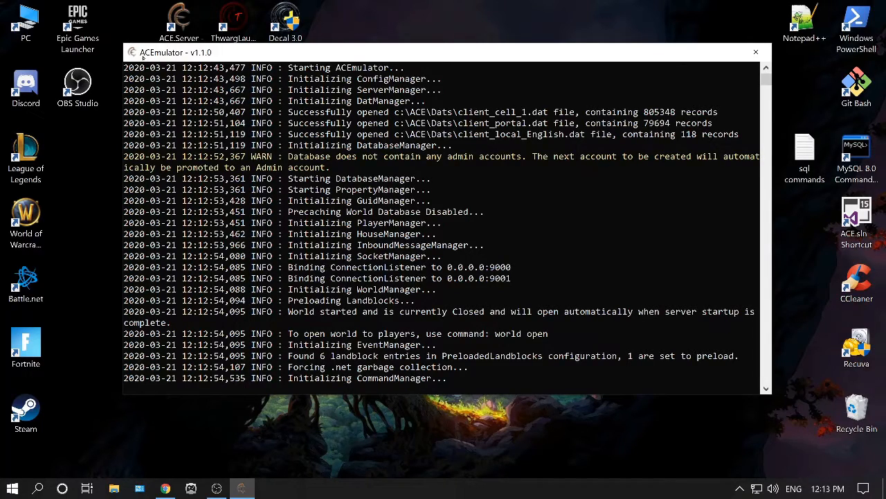
{"action": "scroll", "coordinate": [142, 57], "scroll_direction": "down", "scroll_amount": 2}
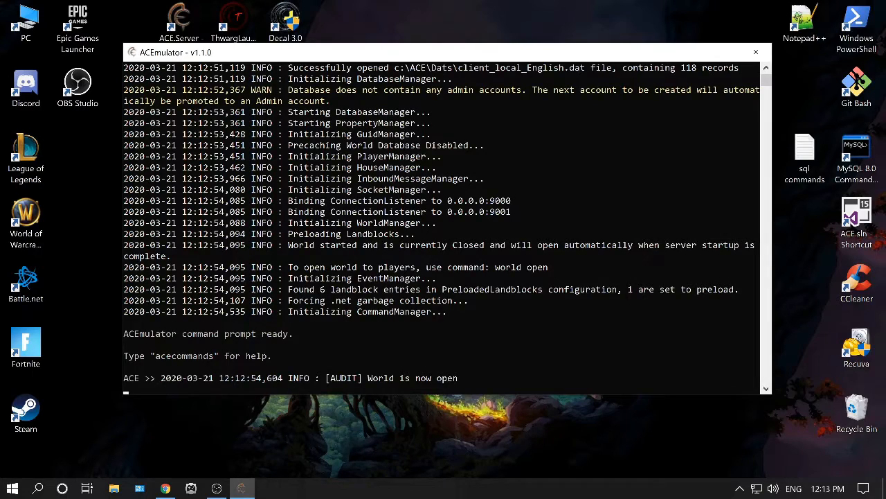
{"action": "scroll", "coordinate": [157, 66], "scroll_direction": "down", "scroll_amount": 1}
{"action": "scroll", "coordinate": [159, 68], "scroll_direction": "up", "scroll_amount": 1}
{"action": "scroll", "coordinate": [159, 68], "scroll_direction": "down", "scroll_amount": 1}
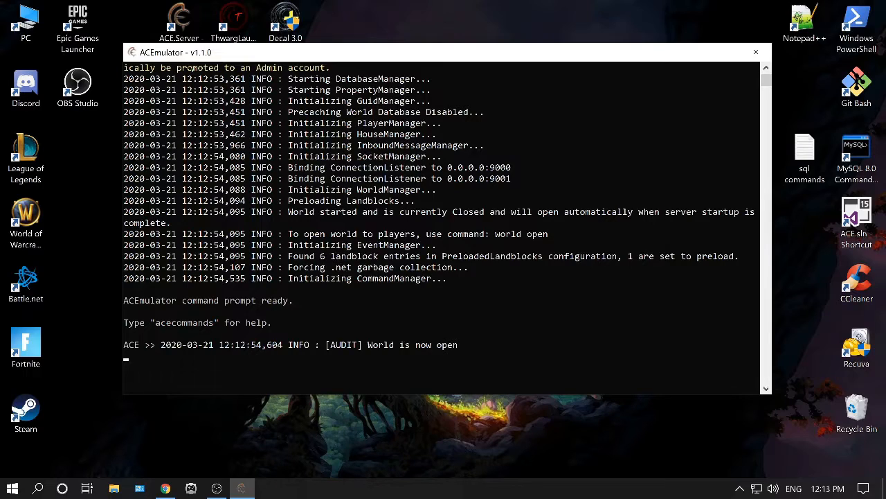
{"action": "scroll", "coordinate": [171, 67], "scroll_direction": "up", "scroll_amount": 1}
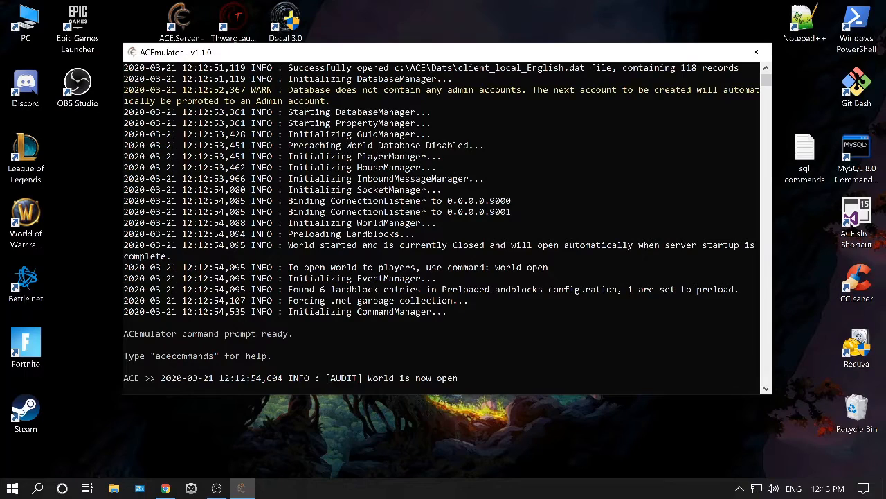
{"action": "scroll", "coordinate": [143, 90], "scroll_direction": "down", "scroll_amount": 1}
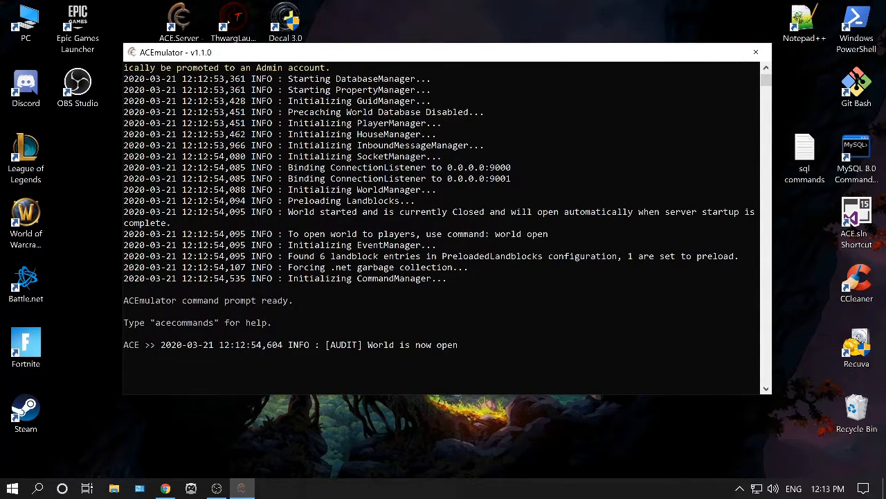
{"action": "left_click", "coordinate": [692, 52]}
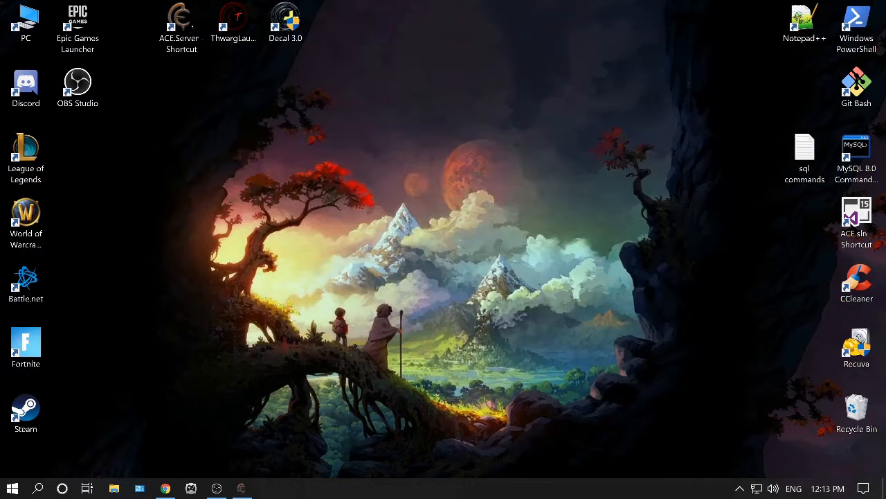
Open ThwargLauncher from the desktop and switch it to the advanced view.
{"action": "left_click", "coordinate": [233, 21]}
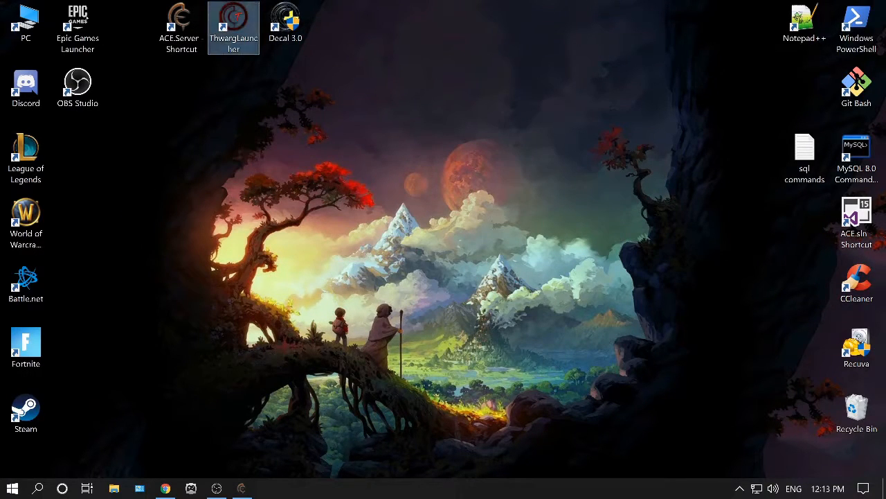
{"action": "double_click", "coordinate": [233, 21]}
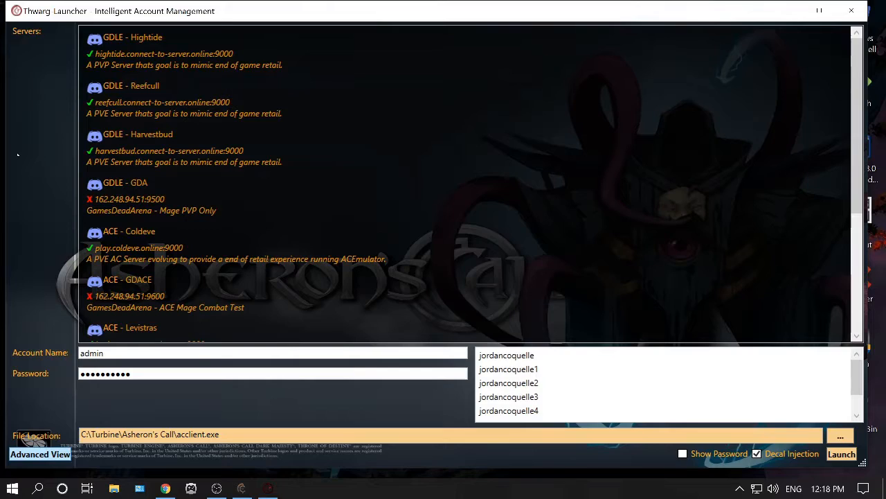
{"action": "left_click", "coordinate": [40, 454]}
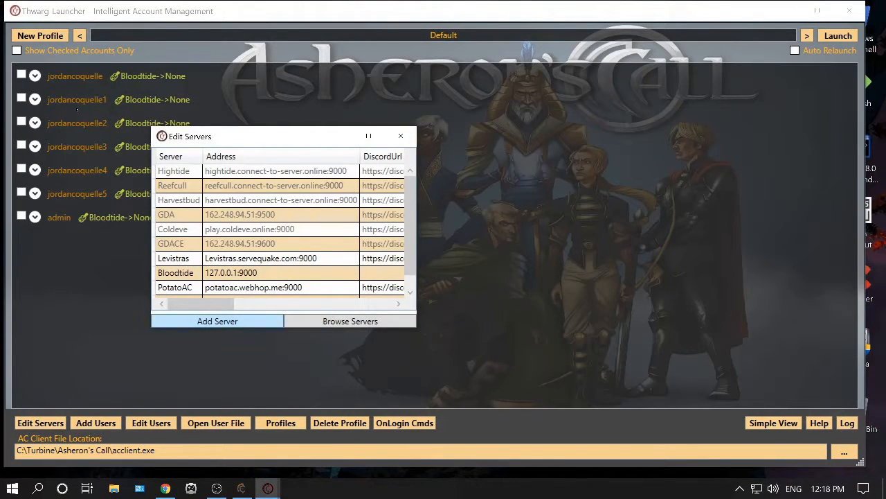
Try to add an ACE server named bloodtide with IP 127.0.0.1 and port 9000.
{"action": "left_click", "coordinate": [216, 321]}
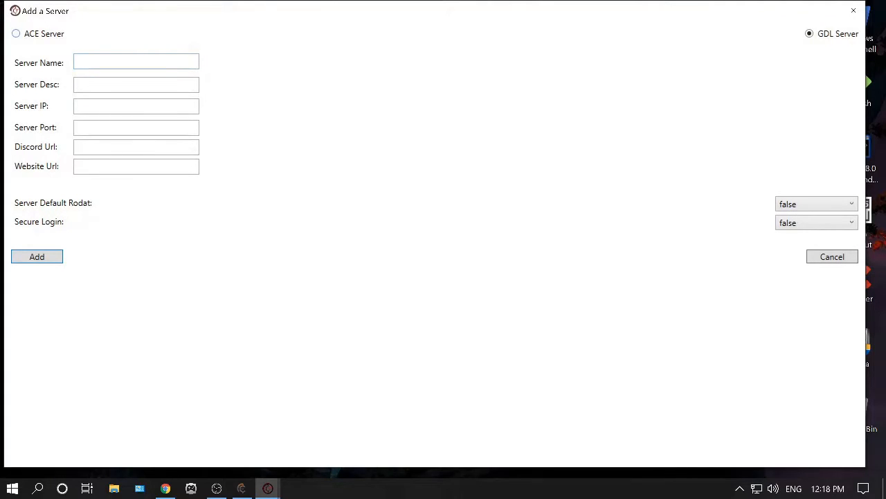
{"action": "left_click", "coordinate": [35, 33]}
{"action": "left_click", "coordinate": [124, 60]}
{"action": "type", "text": "bloodtide"}
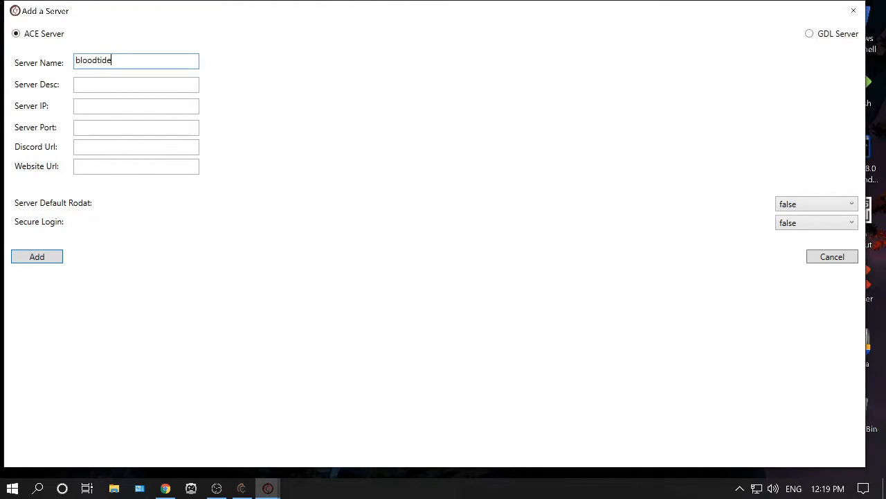
{"action": "left_click", "coordinate": [118, 105]}
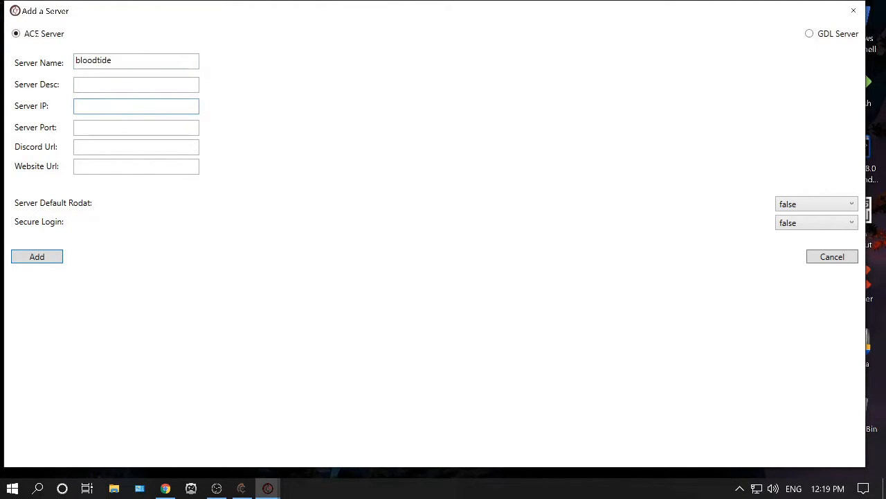
{"action": "type", "text": "127.0.0.1"}
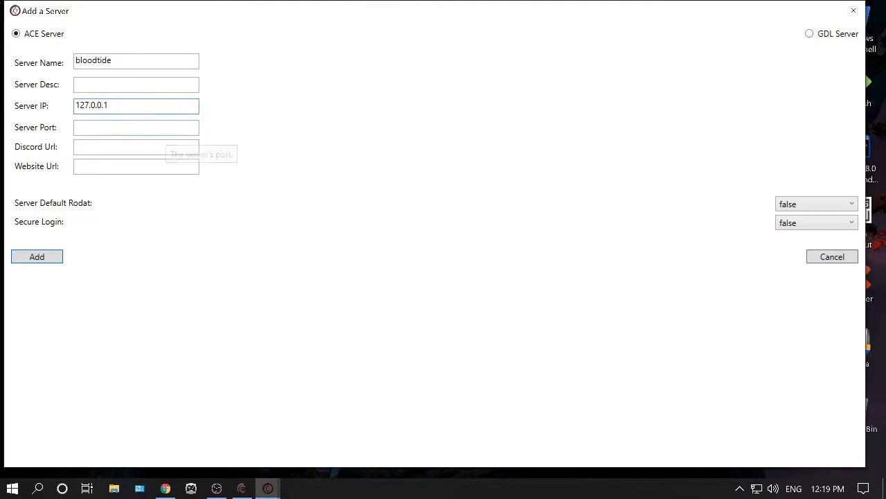
{"action": "left_click", "coordinate": [165, 130]}
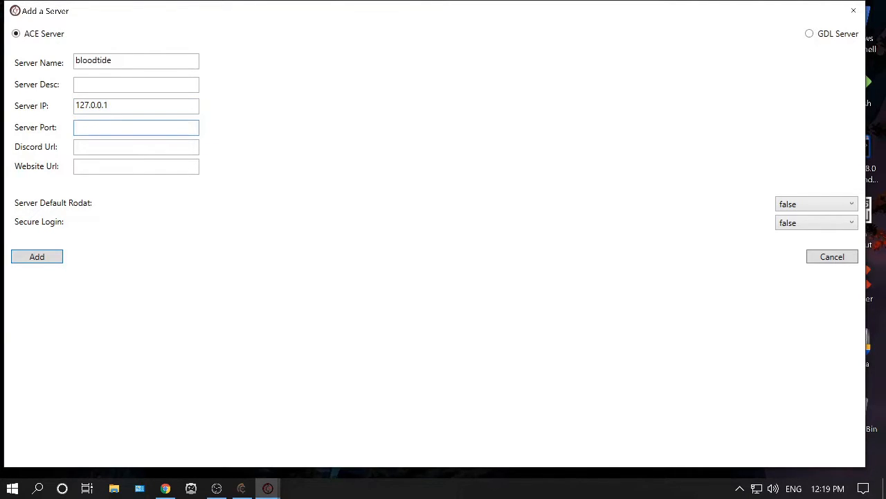
{"action": "type", "text": "9000"}
{"action": "left_click", "coordinate": [853, 10]}
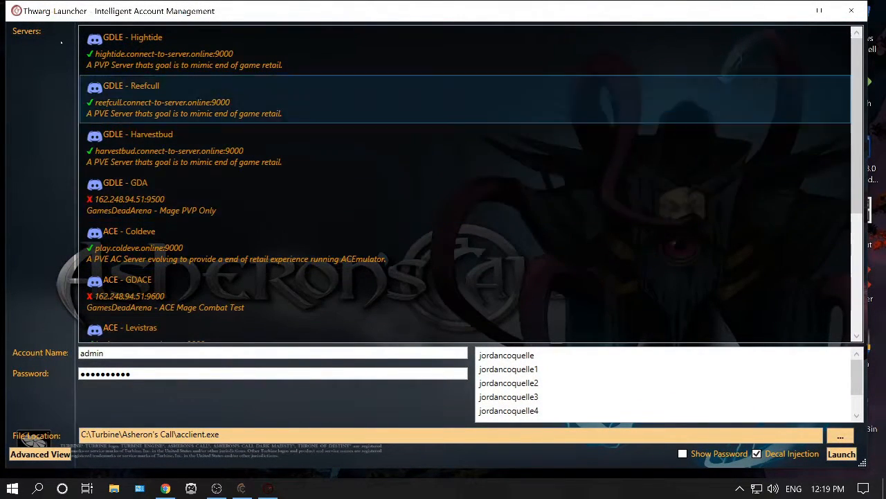
Select the local ACE Bloodtide server entry and check the running ACE server console.
{"action": "scroll", "coordinate": [276, 193], "scroll_direction": "down", "scroll_amount": 3}
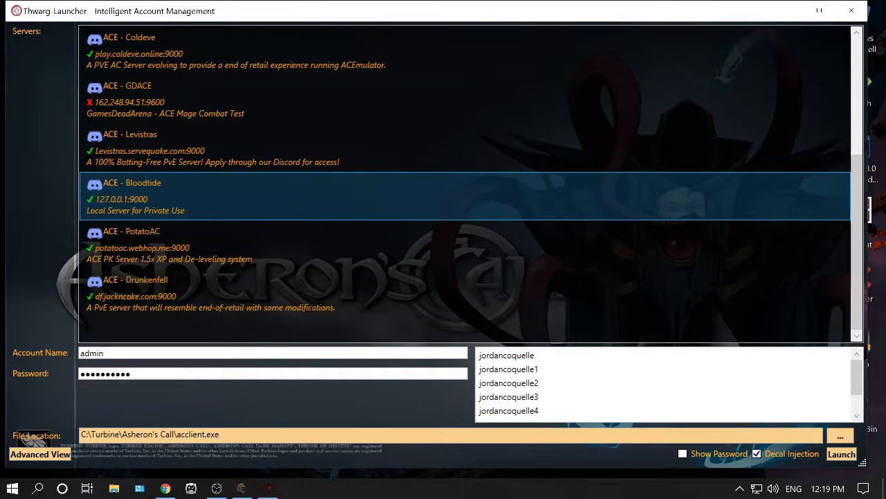
{"action": "left_click", "coordinate": [105, 353]}
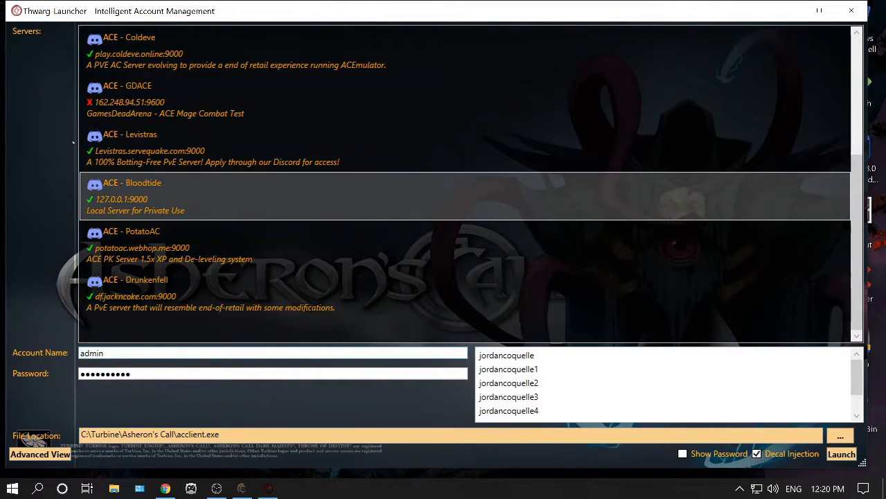
{"action": "left_click", "coordinate": [241, 488]}
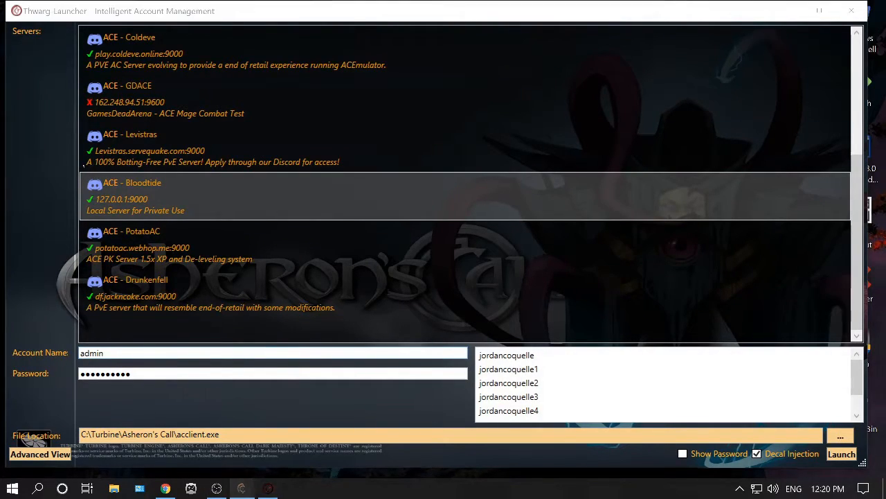
{"action": "scroll", "coordinate": [441, 229], "scroll_direction": "up", "scroll_amount": 2}
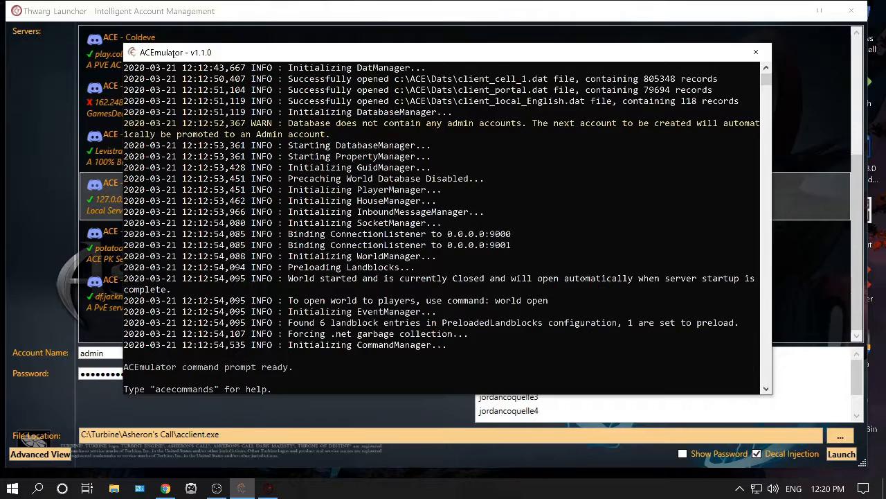
{"action": "scroll", "coordinate": [441, 229], "scroll_direction": "down", "scroll_amount": 3}
{"action": "left_click", "coordinate": [241, 488]}
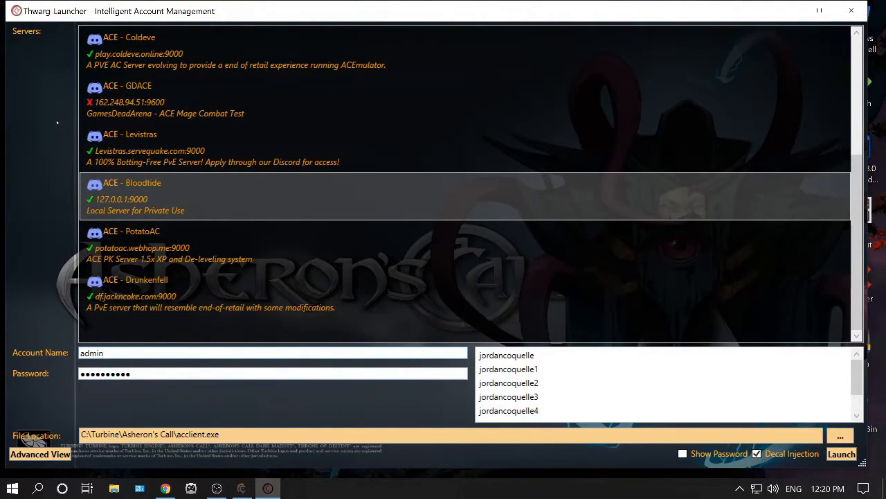
Launch the game client on the local ACE Bloodtide server with the admin account.
{"action": "left_click", "coordinate": [464, 197]}
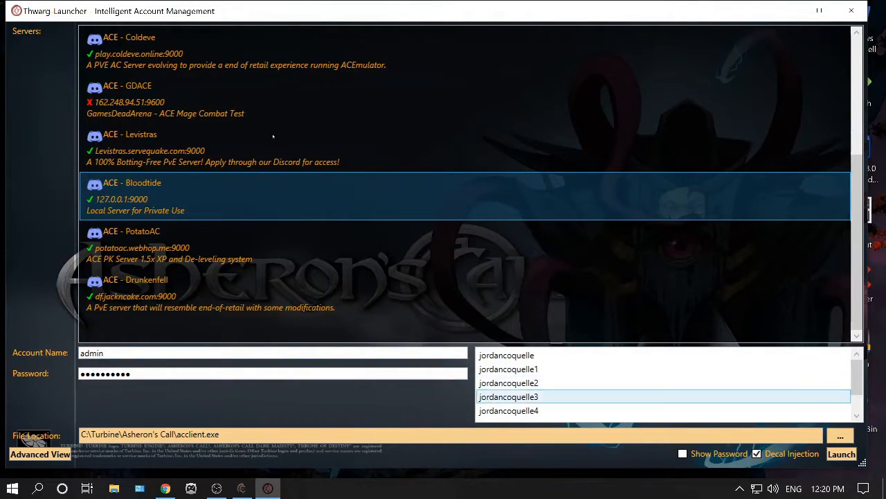
{"action": "left_click", "coordinate": [840, 453]}
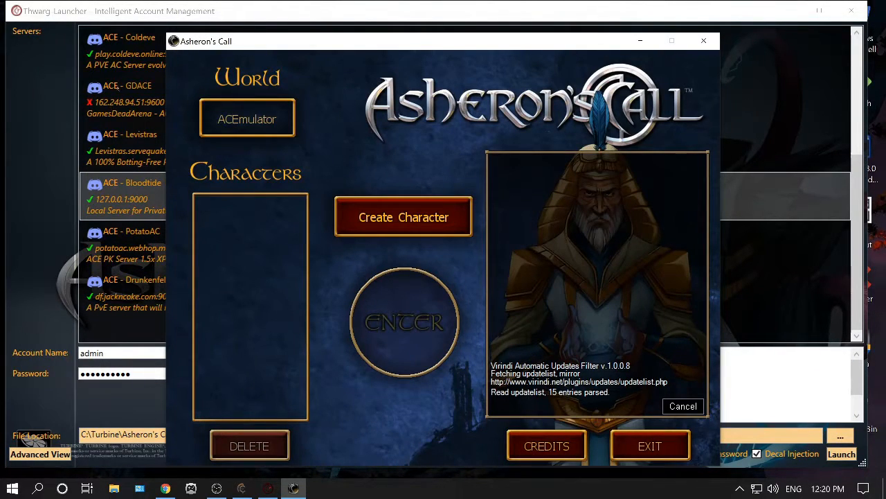
{"action": "left_click_drag", "start_coordinate": [353, 42], "coordinate": [355, 20]}
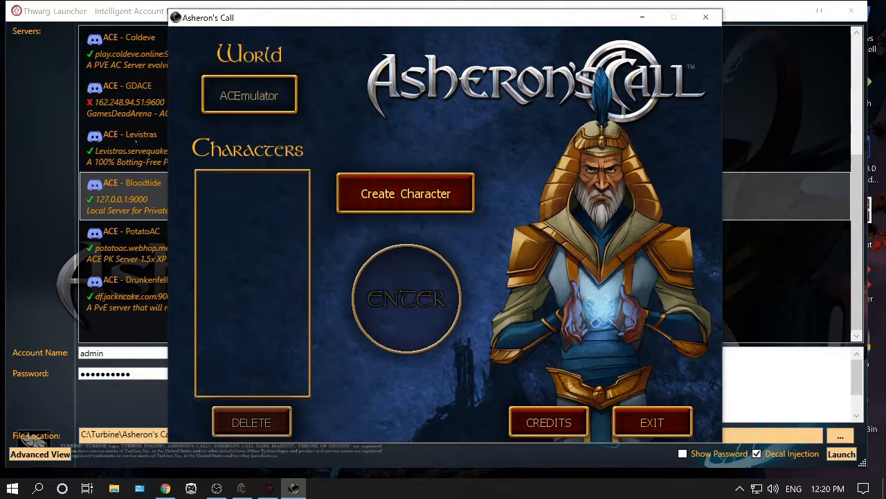
Turn on automatic hiding of the taskbar in desktop mode and minimize the taskbar settings.
{"action": "right_click", "coordinate": [392, 486]}
{"action": "left_click", "coordinate": [430, 474]}
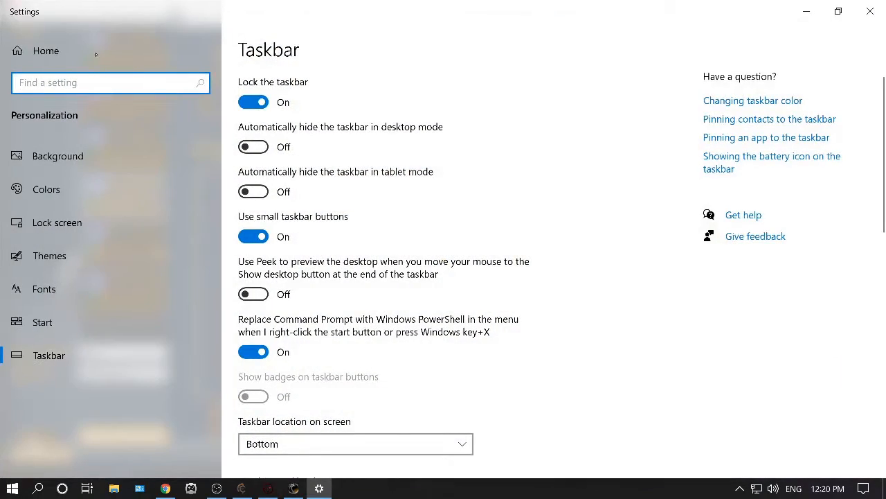
{"action": "left_click", "coordinate": [253, 147]}
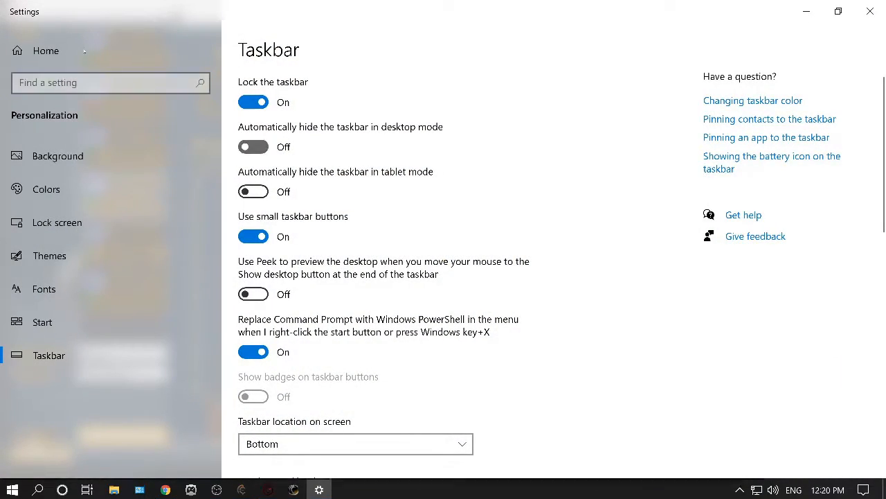
{"action": "left_click", "coordinate": [806, 11]}
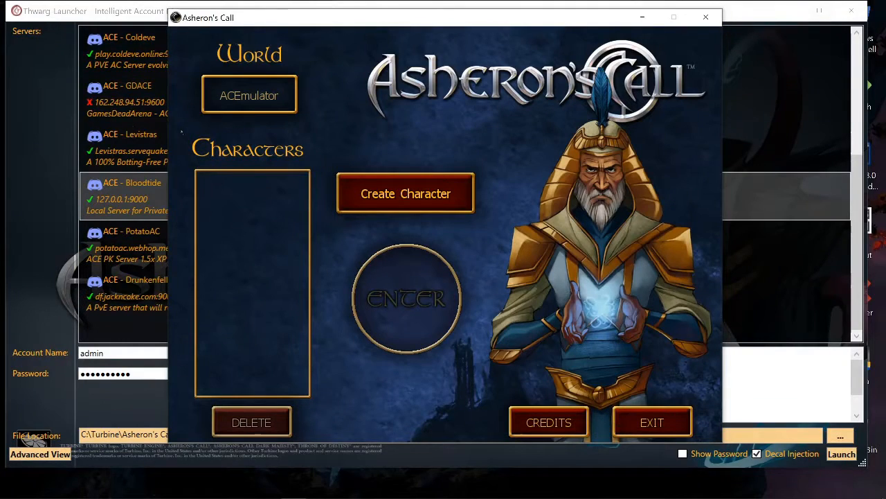
Create a new character, skipping to the summary, name it asdasdasda and finish.
{"action": "left_click", "coordinate": [406, 193]}
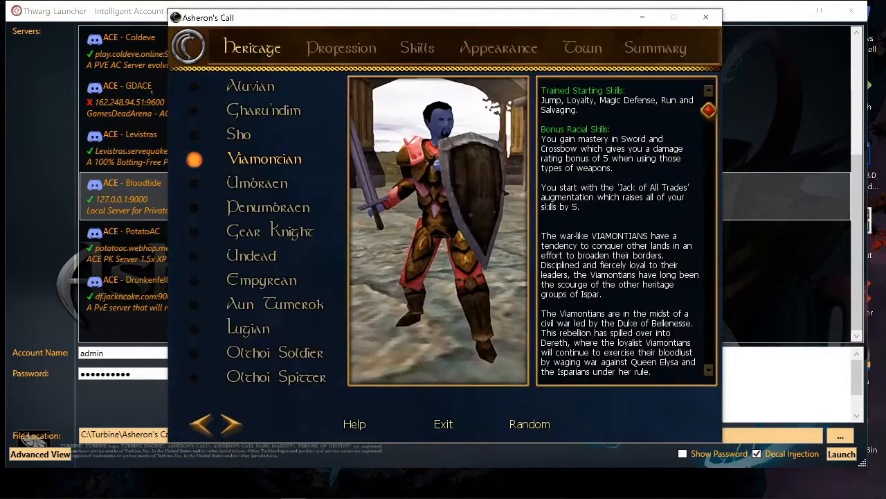
{"action": "left_click", "coordinate": [655, 48]}
{"action": "type", "text": "asdasdasda"}
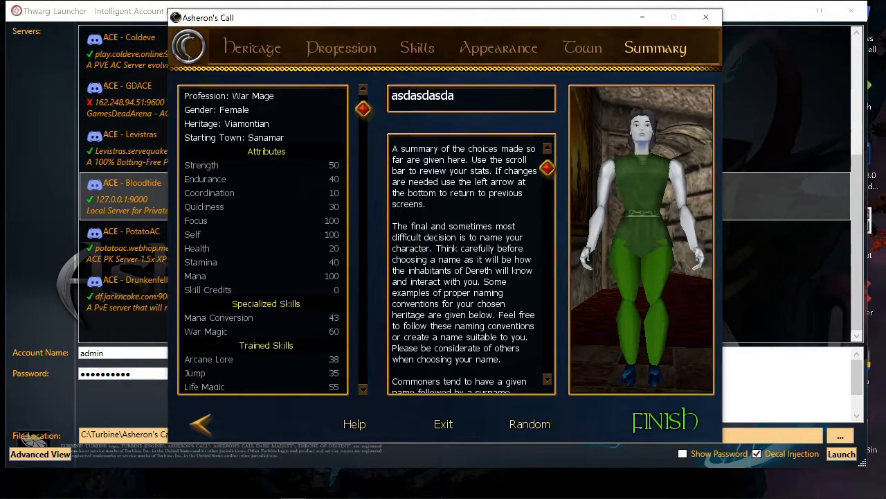
{"action": "key", "text": "Return"}
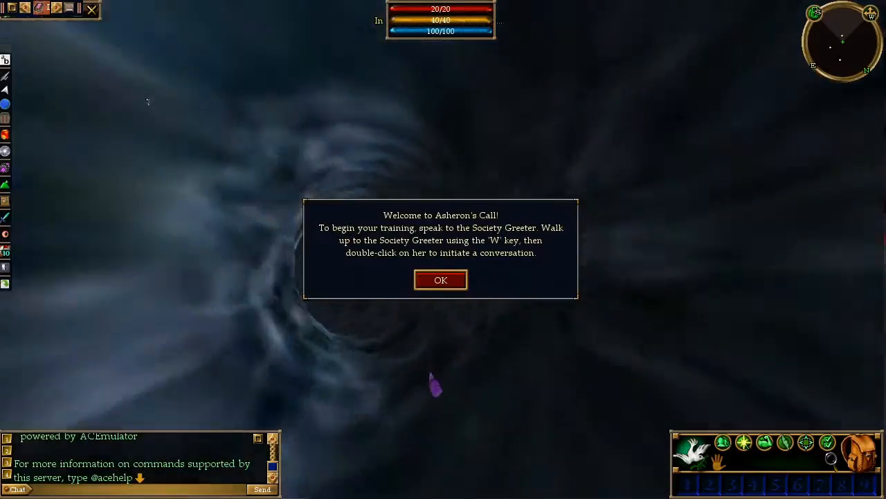
Dismiss the welcome message and enter the /loadui command in chat.
{"action": "left_click", "coordinate": [441, 280]}
{"action": "left_click", "coordinate": [140, 477]}
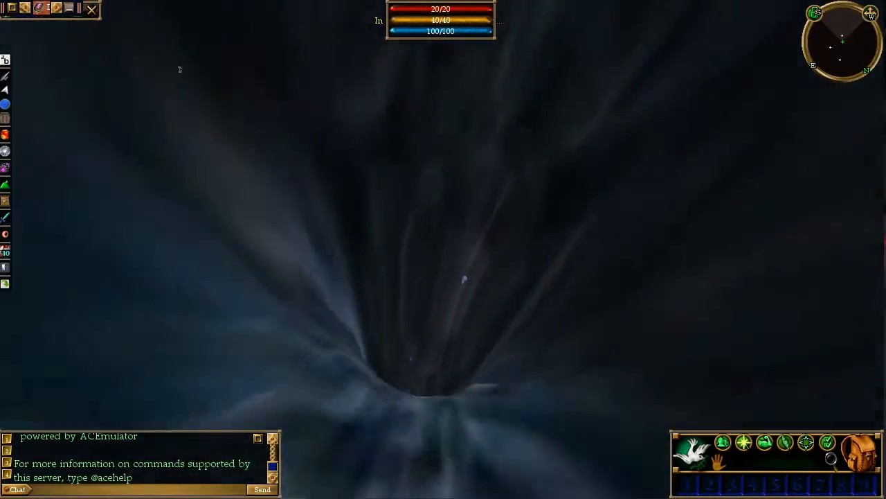
{"action": "type", "text": "/load"}
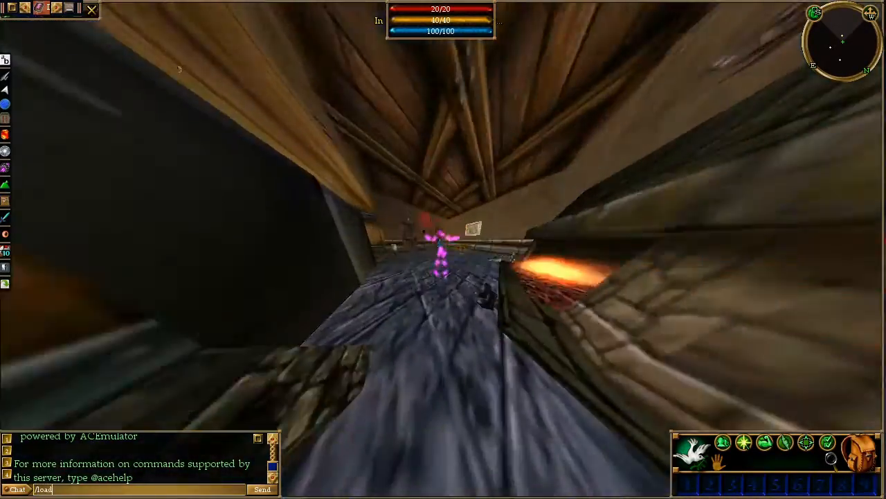
{"action": "type", "text": "ui"}
{"action": "key", "text": "Return"}
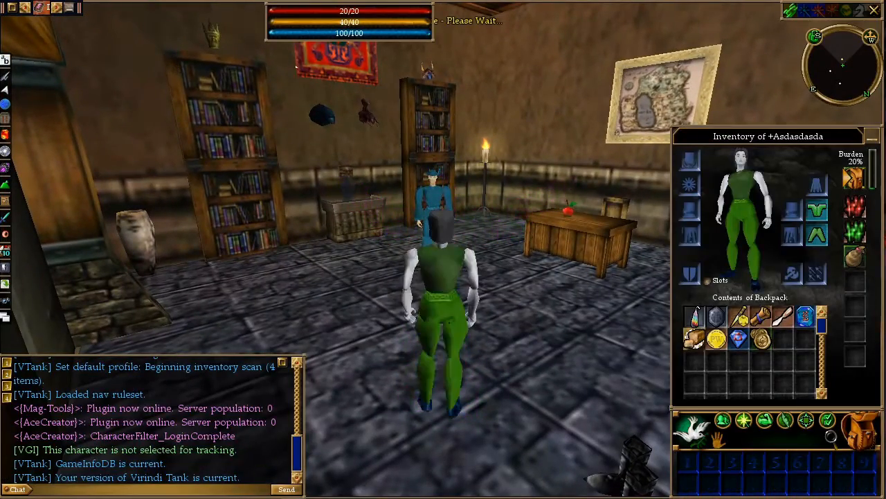
Close the inventory and walk the character around the starting training room.
{"action": "key", "text": "a"}
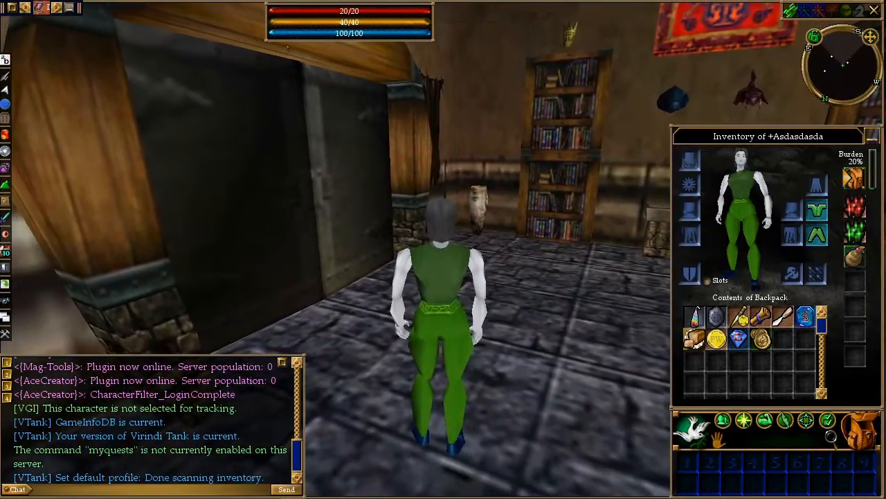
{"action": "key", "text": "F12"}
{"action": "scroll", "coordinate": [99, 151], "scroll_direction": "up", "scroll_amount": 2}
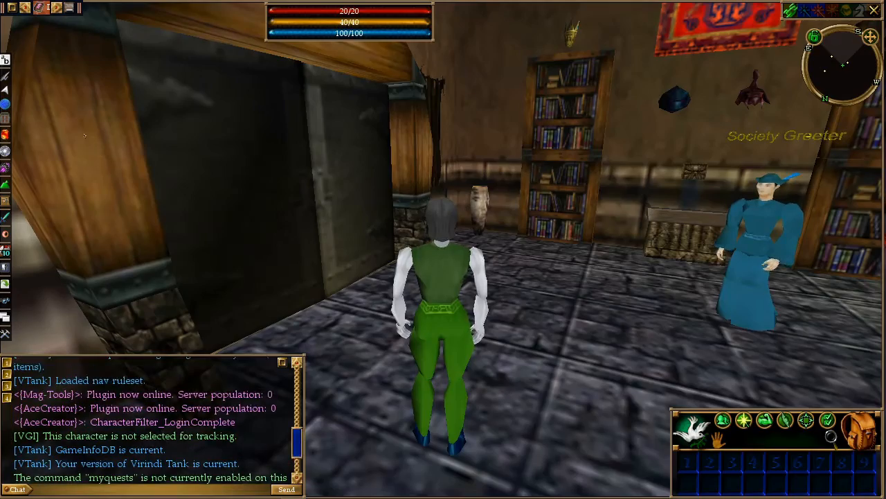
{"action": "double_click", "coordinate": [164, 46]}
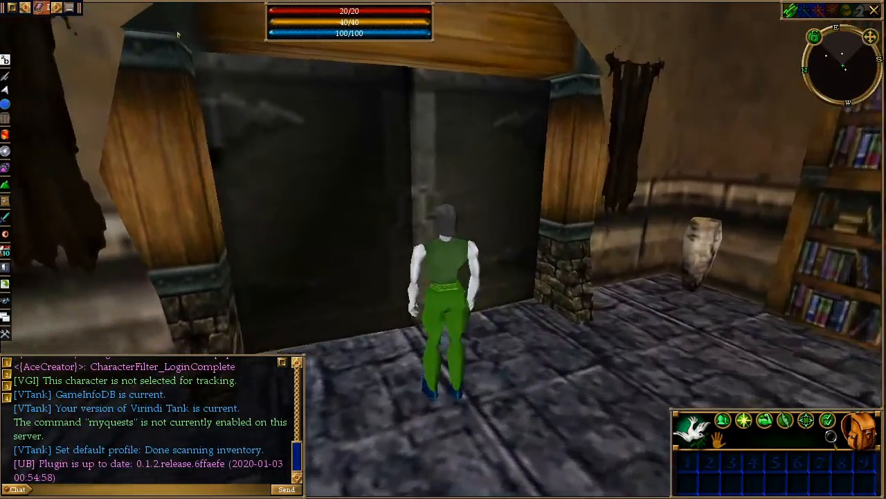
{"action": "key", "text": "w"}
{"action": "key", "text": "d"}
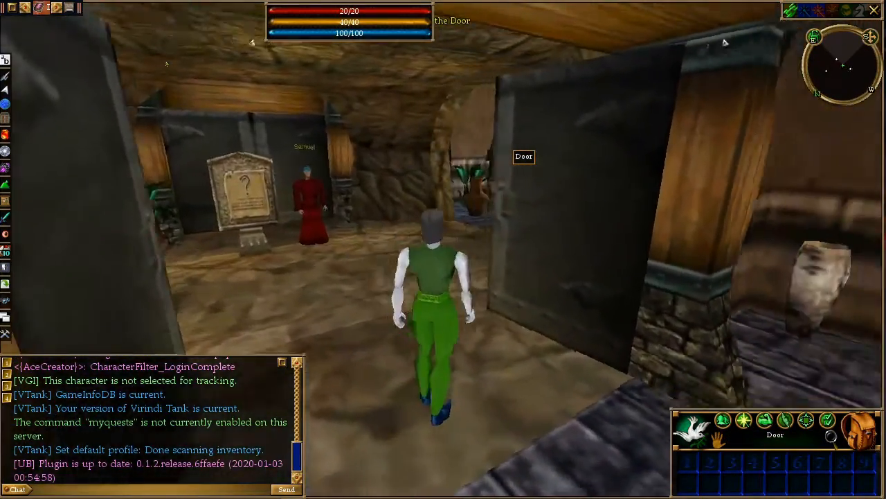
{"action": "key", "text": "w"}
{"action": "key", "text": "a"}
{"action": "key", "text": "space"}
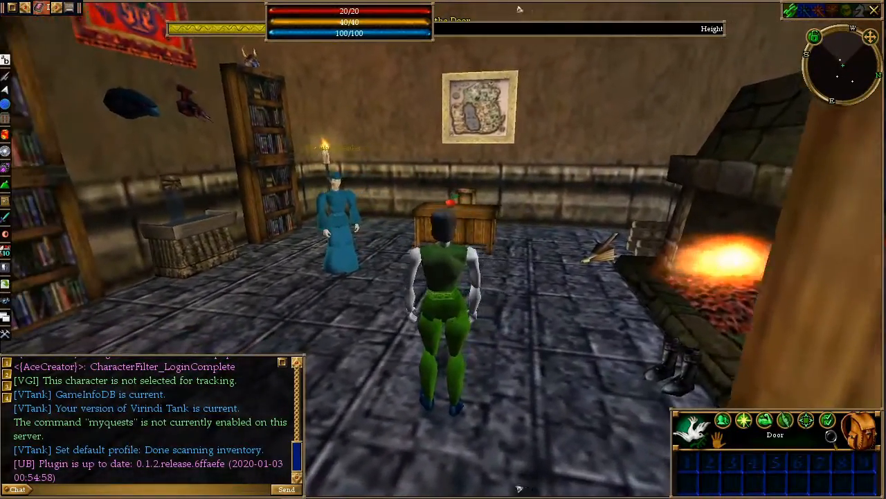
{"action": "key", "text": "a"}
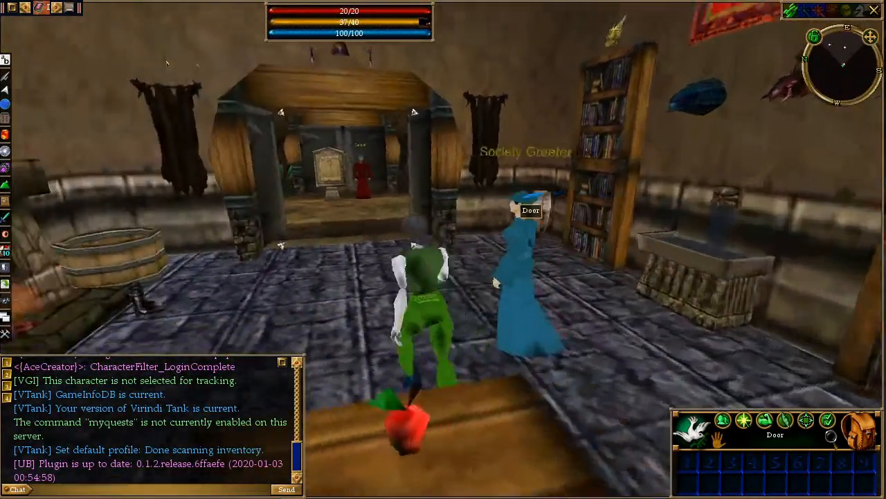
{"action": "key", "text": "a"}
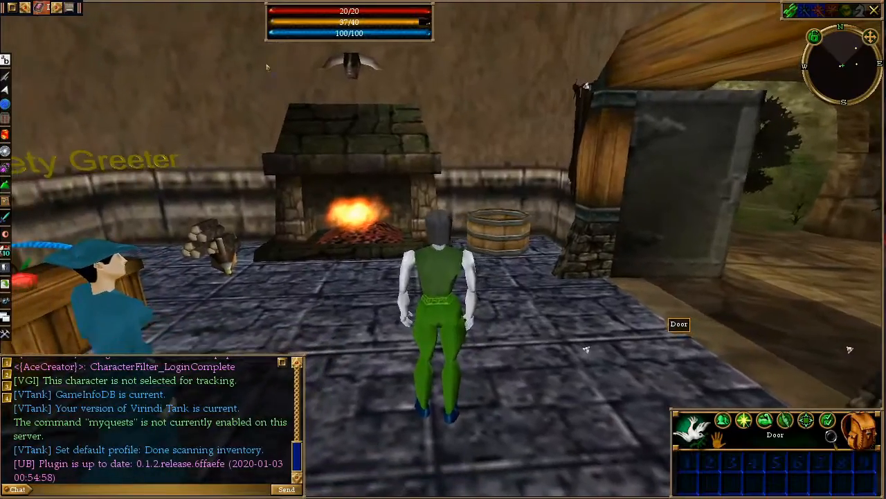
Log the character out and close the game client.
{"action": "key", "text": "shift+Escape"}
{"action": "key", "text": "Return"}
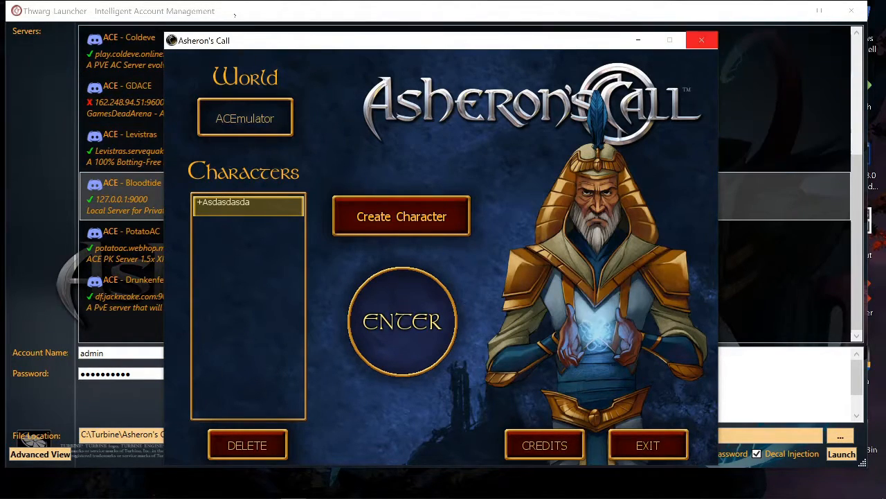
{"action": "left_click", "coordinate": [701, 40]}
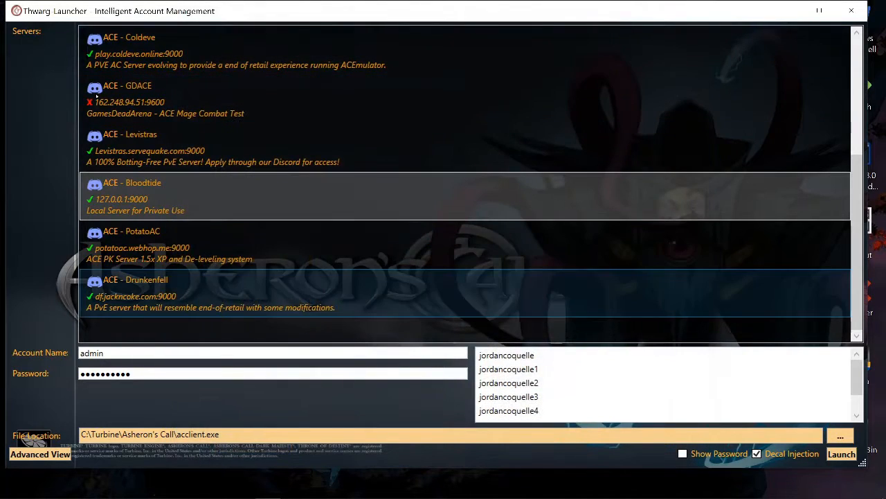
Toggle the launcher to advanced view and back to simple view, then close the launcher.
{"action": "left_click", "coordinate": [41, 454]}
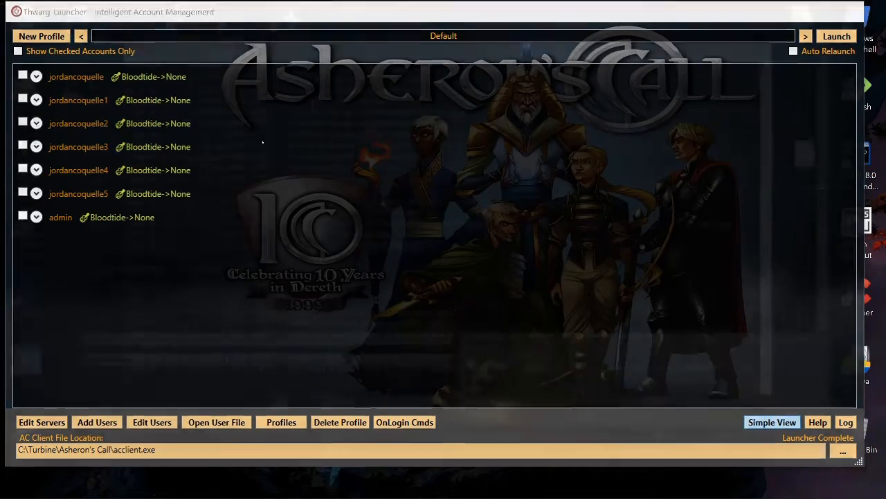
{"action": "left_click", "coordinate": [773, 422]}
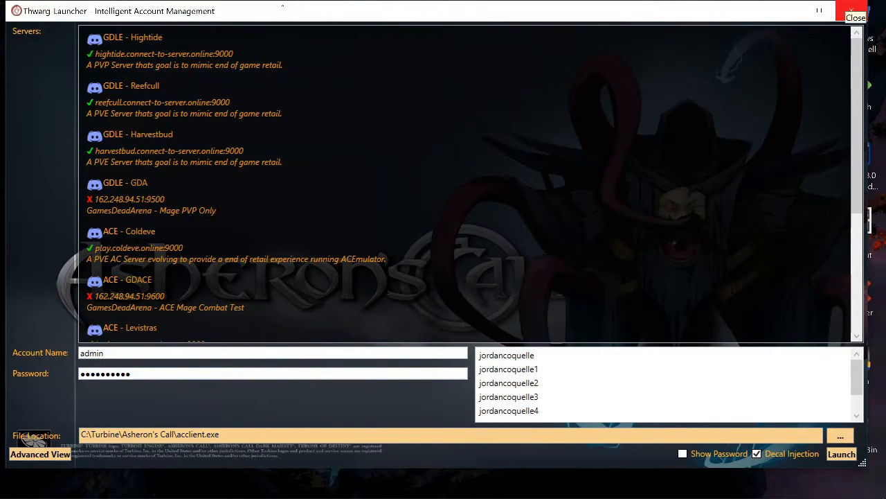
{"action": "left_click", "coordinate": [851, 11]}
List the server's available commands with acecommands and scroll through the list.
{"action": "scroll", "coordinate": [130, 121], "scroll_direction": "down", "scroll_amount": 1}
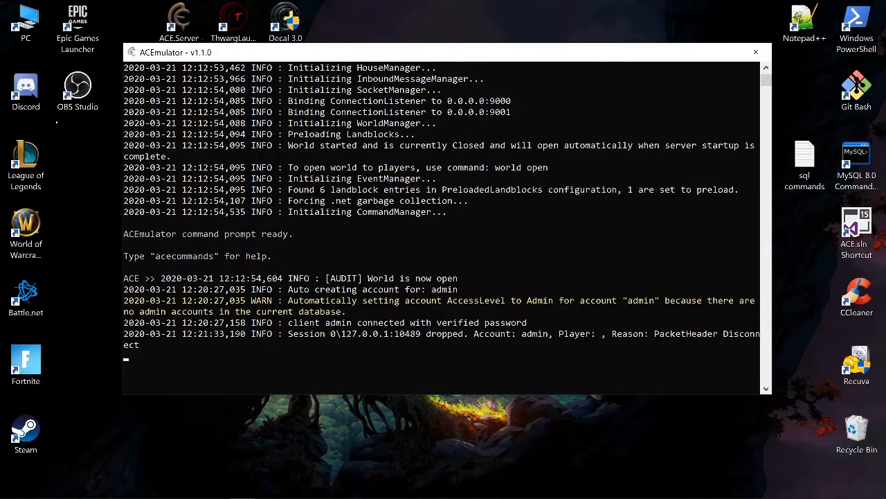
{"action": "type", "text": "acecommands"}
{"action": "key", "text": "Return"}
{"action": "scroll", "coordinate": [441, 229], "scroll_direction": "up", "scroll_amount": 15}
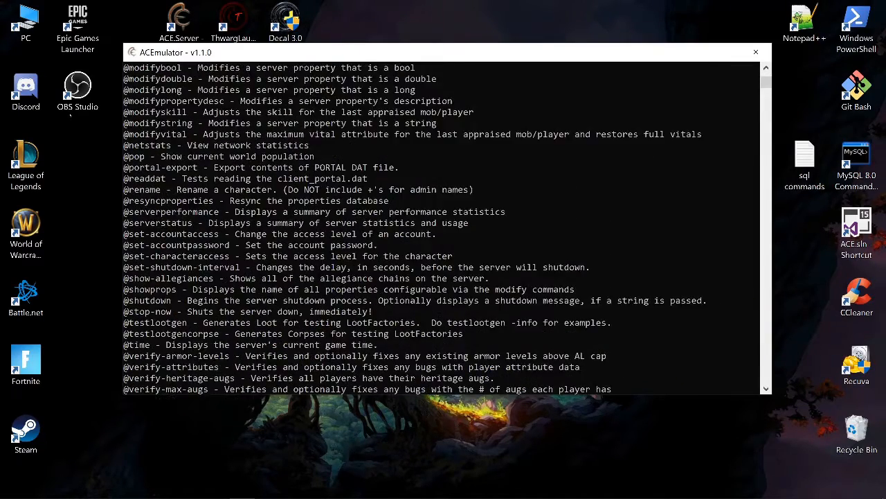
{"action": "scroll", "coordinate": [441, 228], "scroll_direction": "up", "scroll_amount": 8}
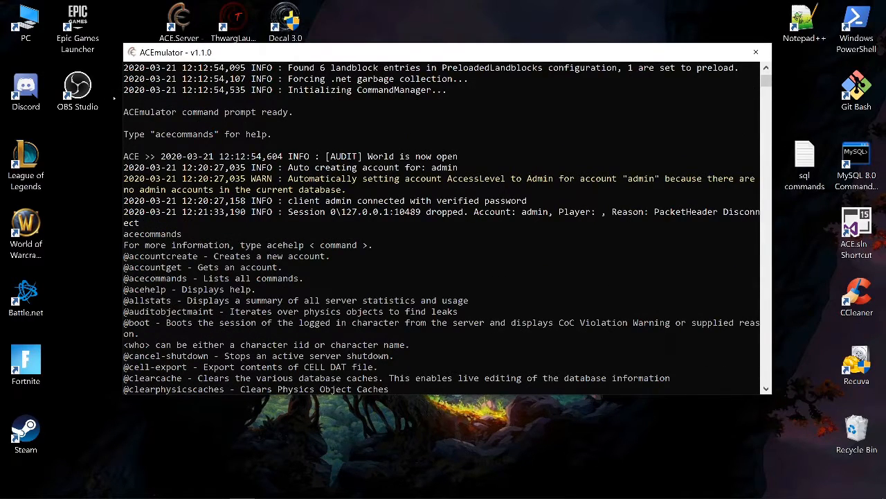
{"action": "scroll", "coordinate": [441, 228], "scroll_direction": "down", "scroll_amount": 20}
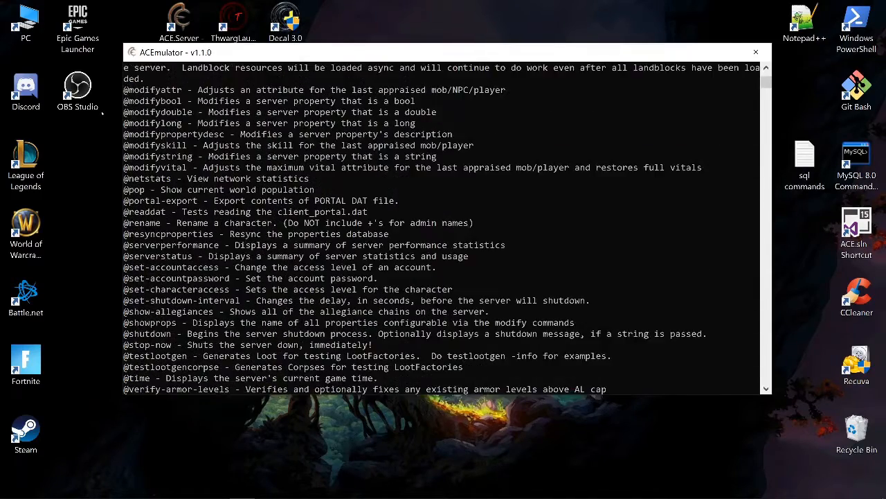
{"action": "scroll", "coordinate": [441, 229], "scroll_direction": "up", "scroll_amount": 2}
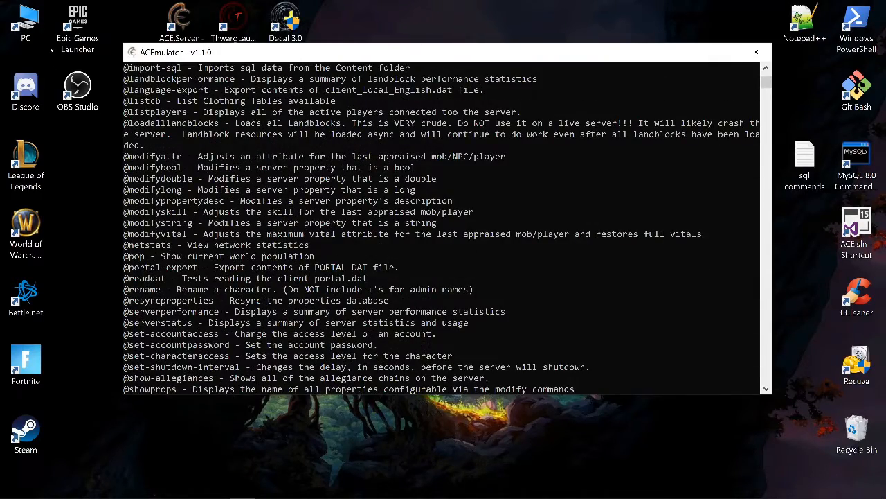
{"action": "scroll", "coordinate": [441, 228], "scroll_direction": "down", "scroll_amount": 7}
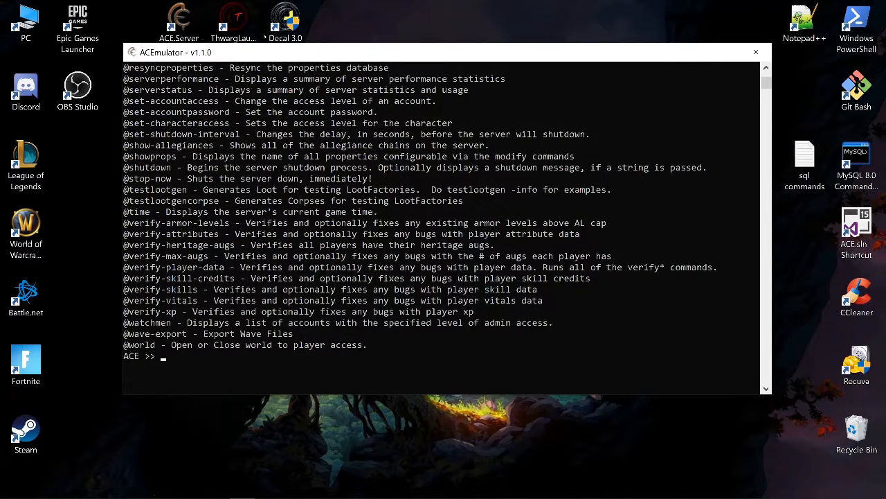
Shut down the ACE server immediately with the stop-now command.
{"action": "type", "text": "stop-now"}
{"action": "key", "text": "Return"}
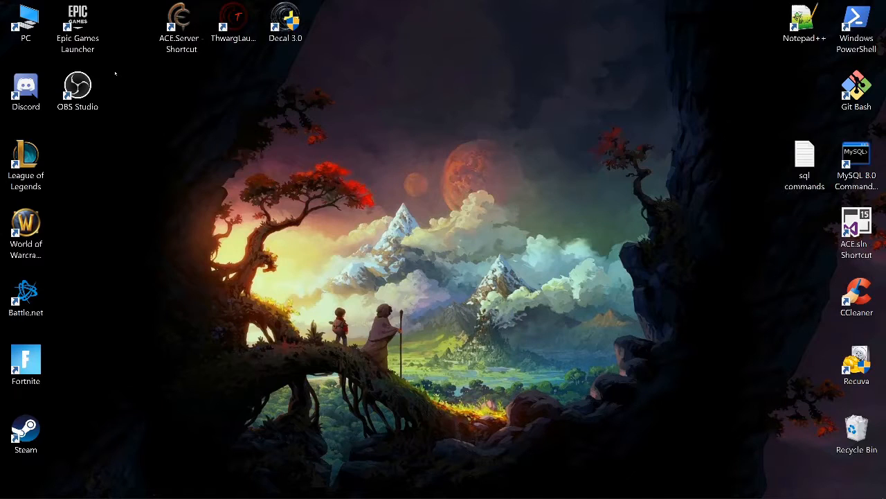